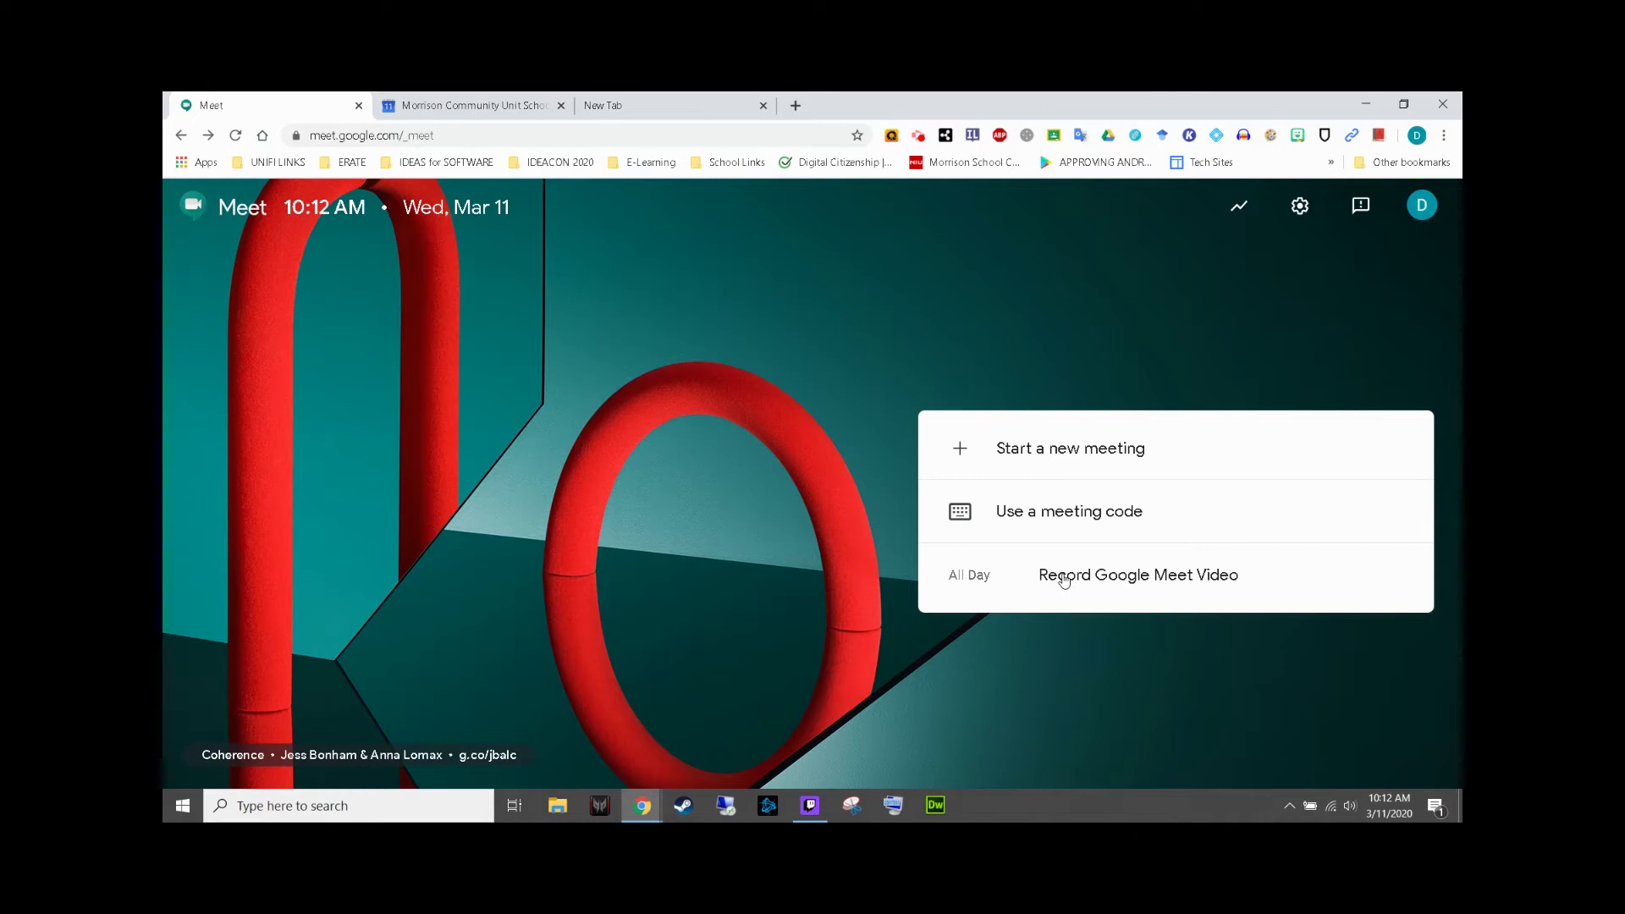
Create a new meeting, turn the camera off, highlight the meeting link, dial-in number and PIN, and start the meeting
click(1021, 451)
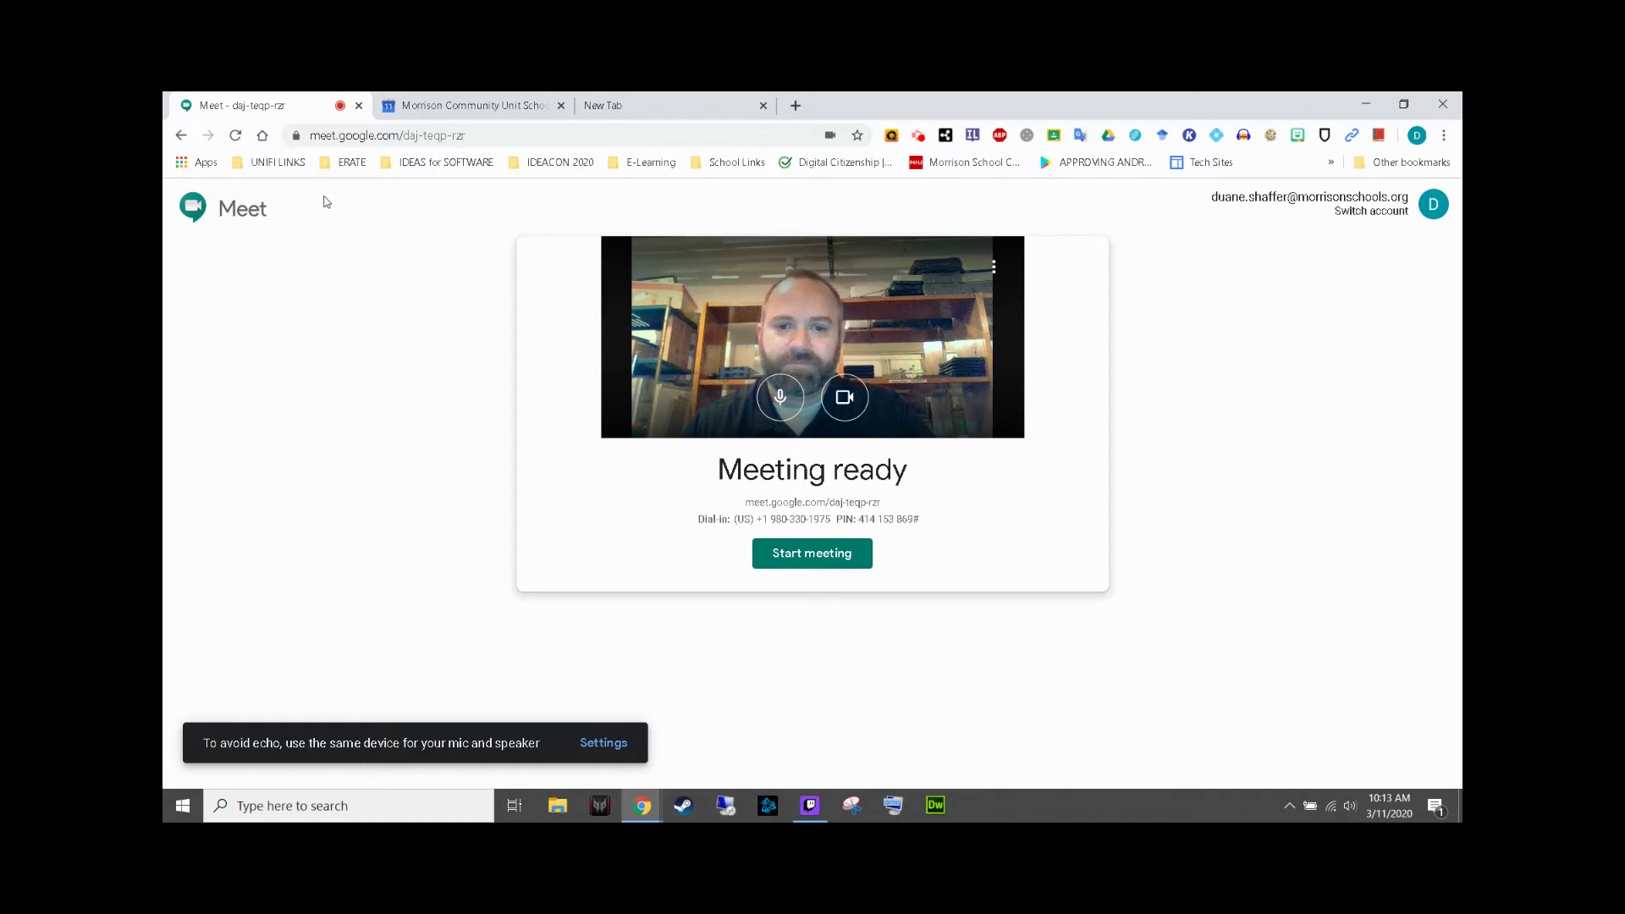
click(845, 399)
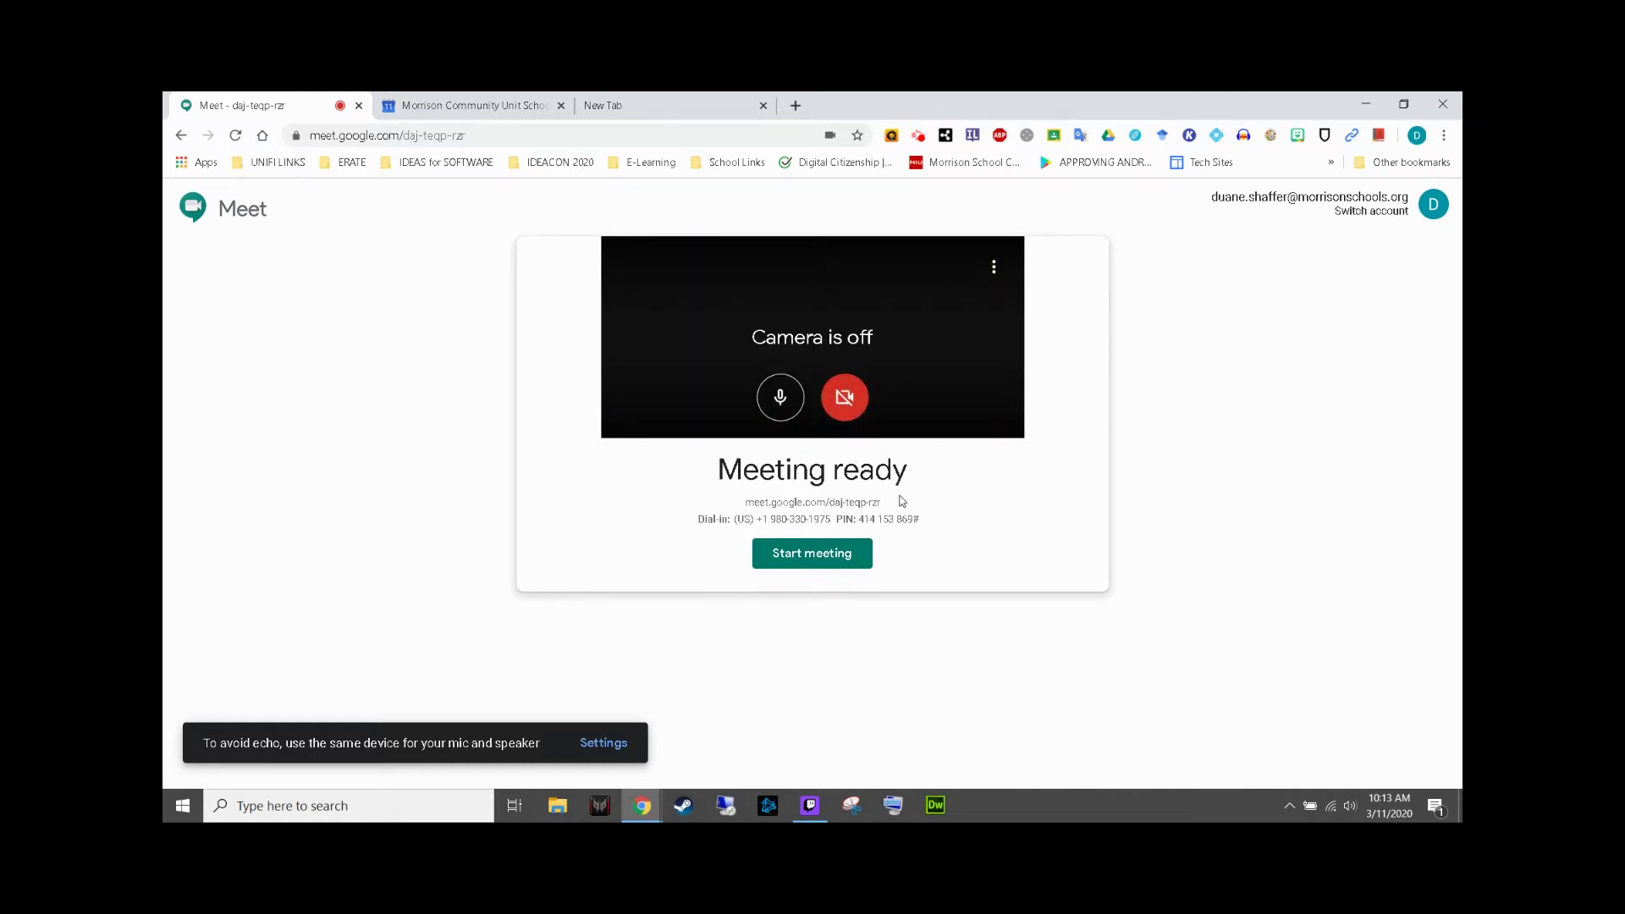
drag(882, 506, 750, 507)
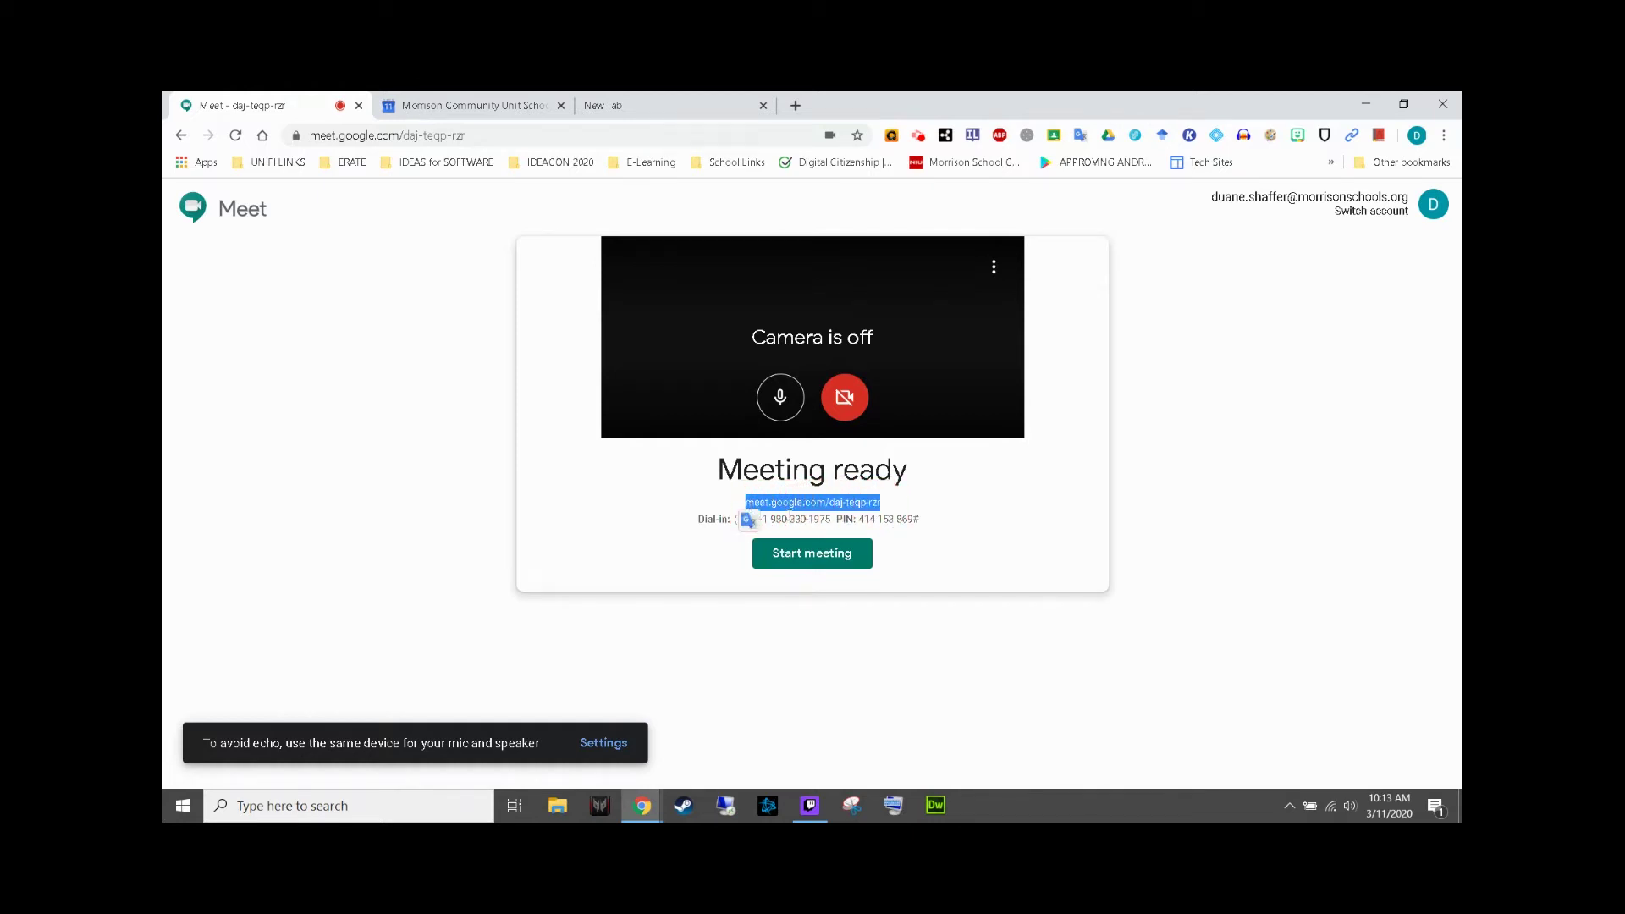
drag(832, 519, 755, 516)
drag(922, 520, 859, 520)
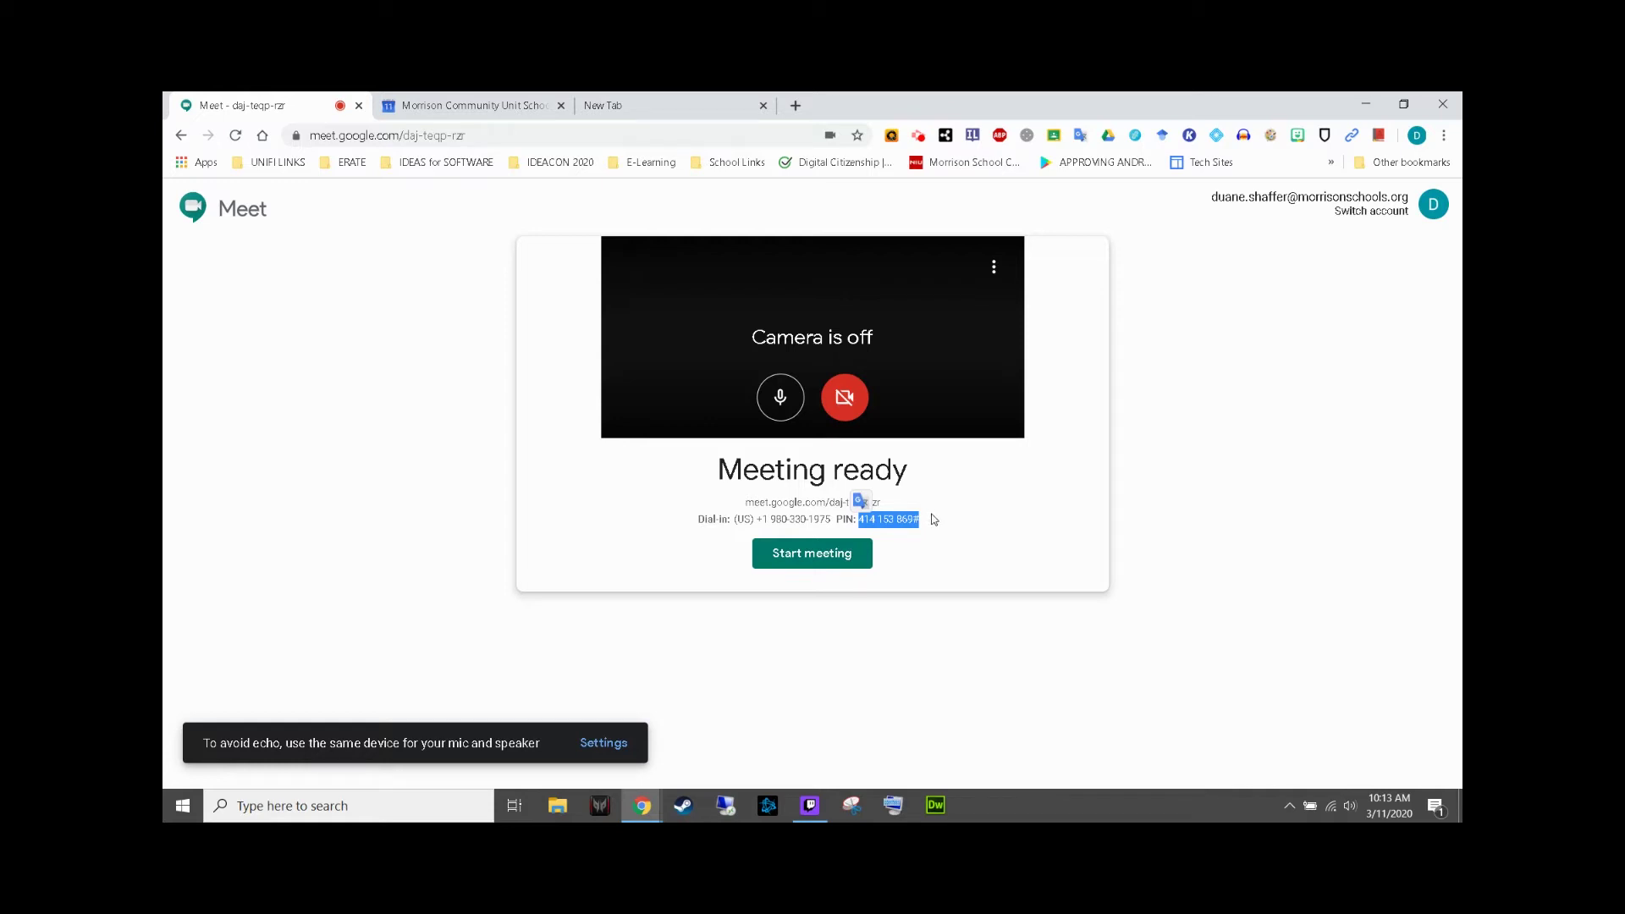
click(808, 554)
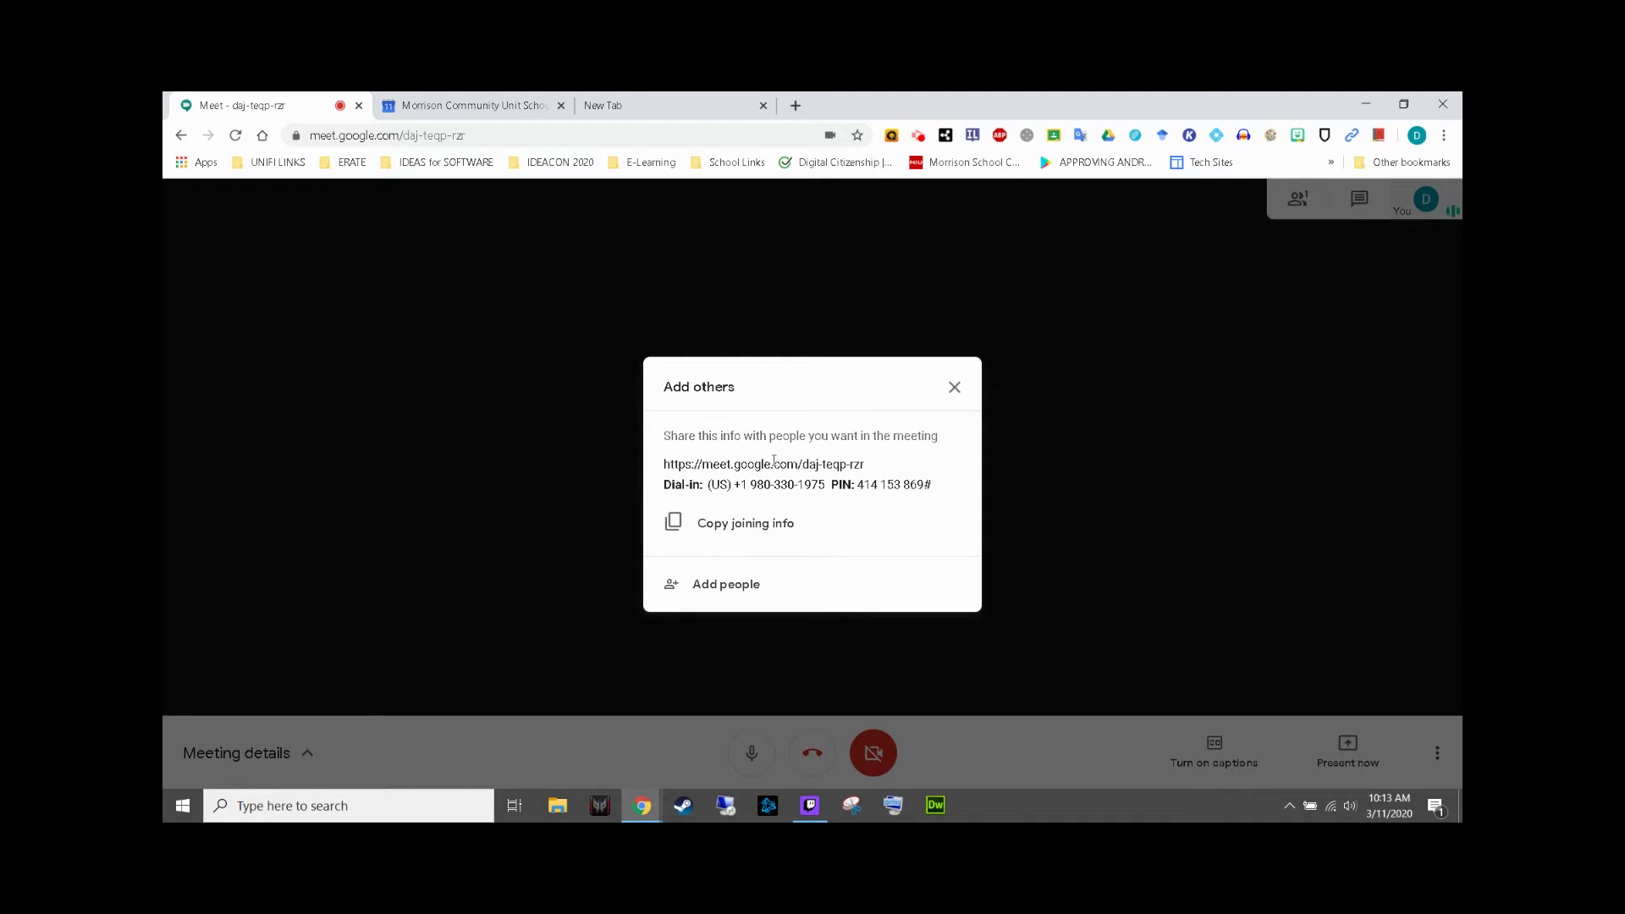
Review the joining info and the suggested invitees for adding people, and close the dialog without inviting anyone
drag(868, 467, 673, 470)
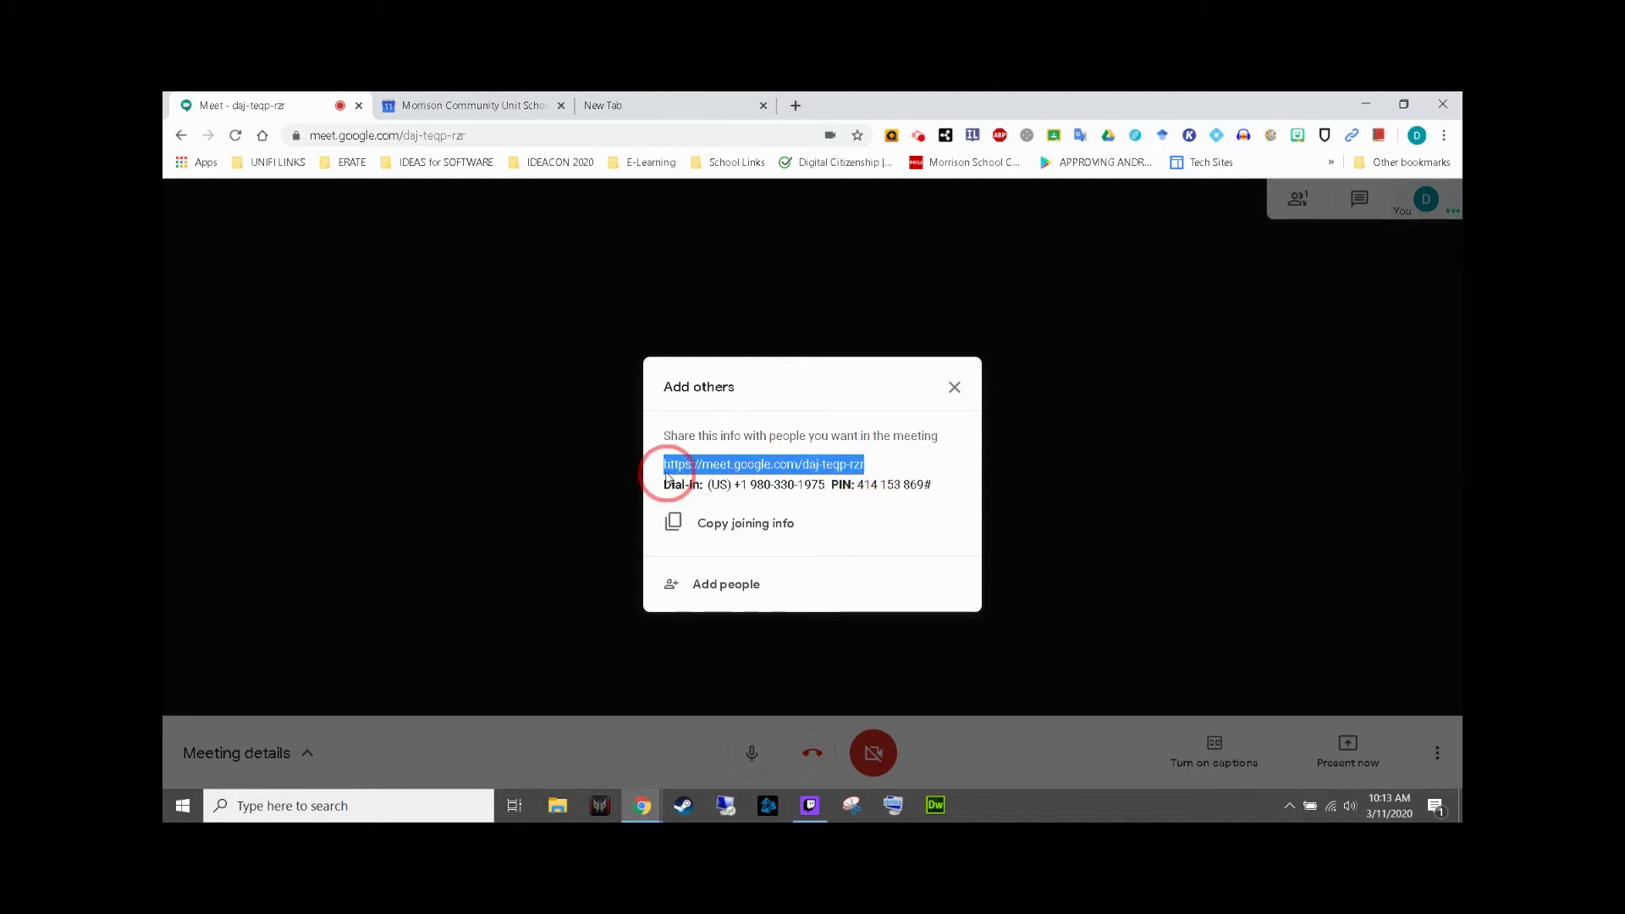
drag(827, 484, 736, 486)
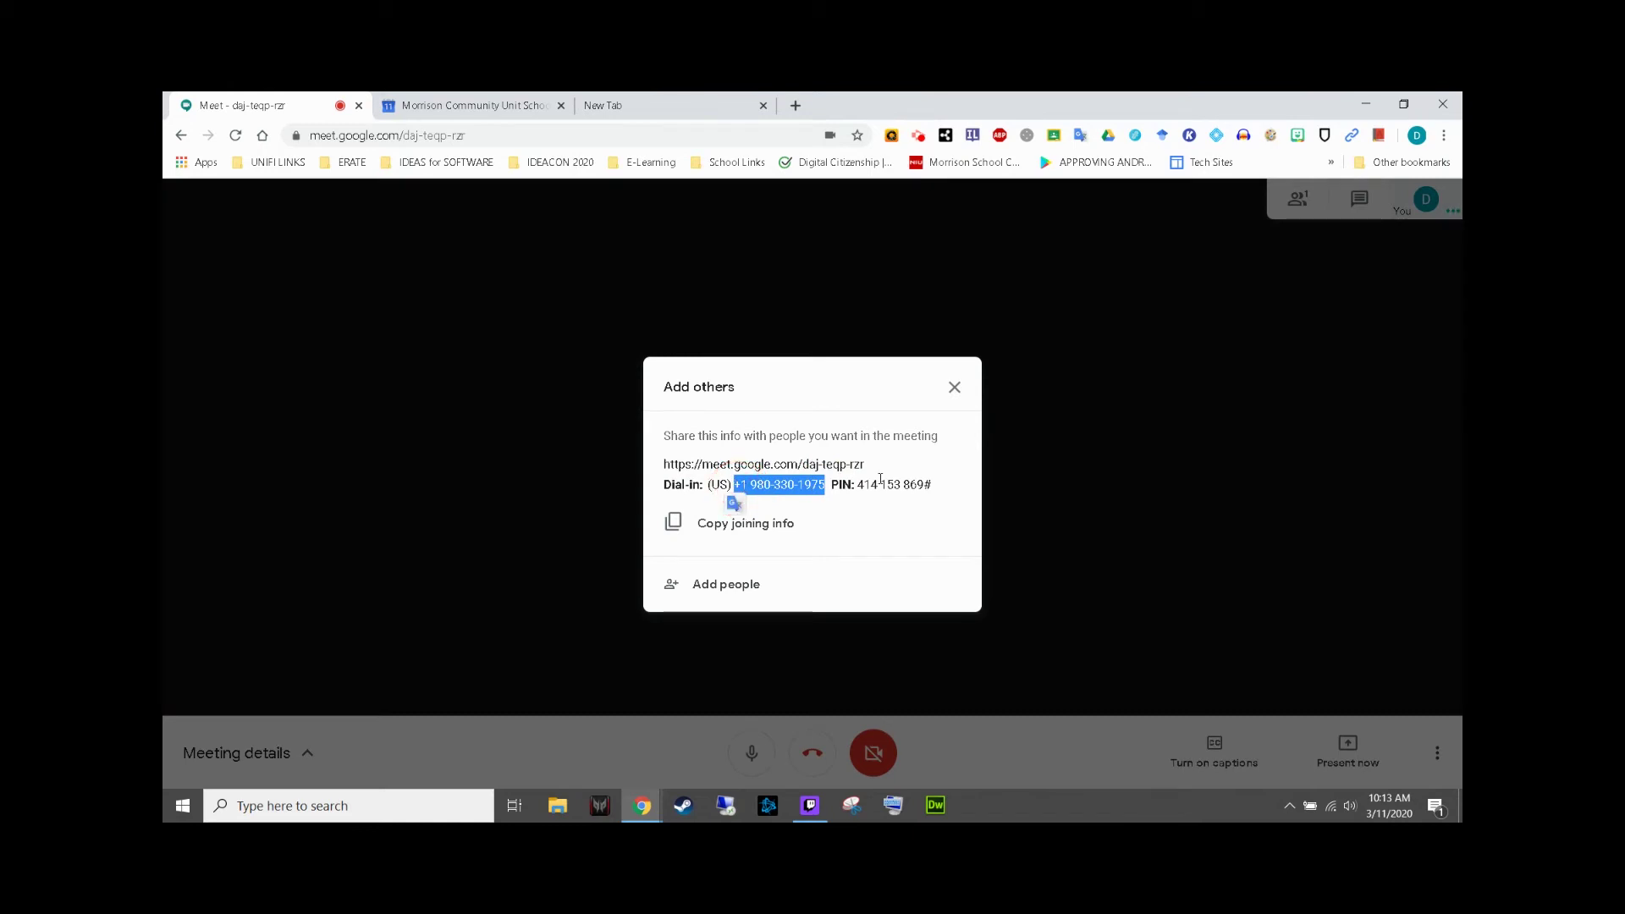
drag(933, 486, 857, 487)
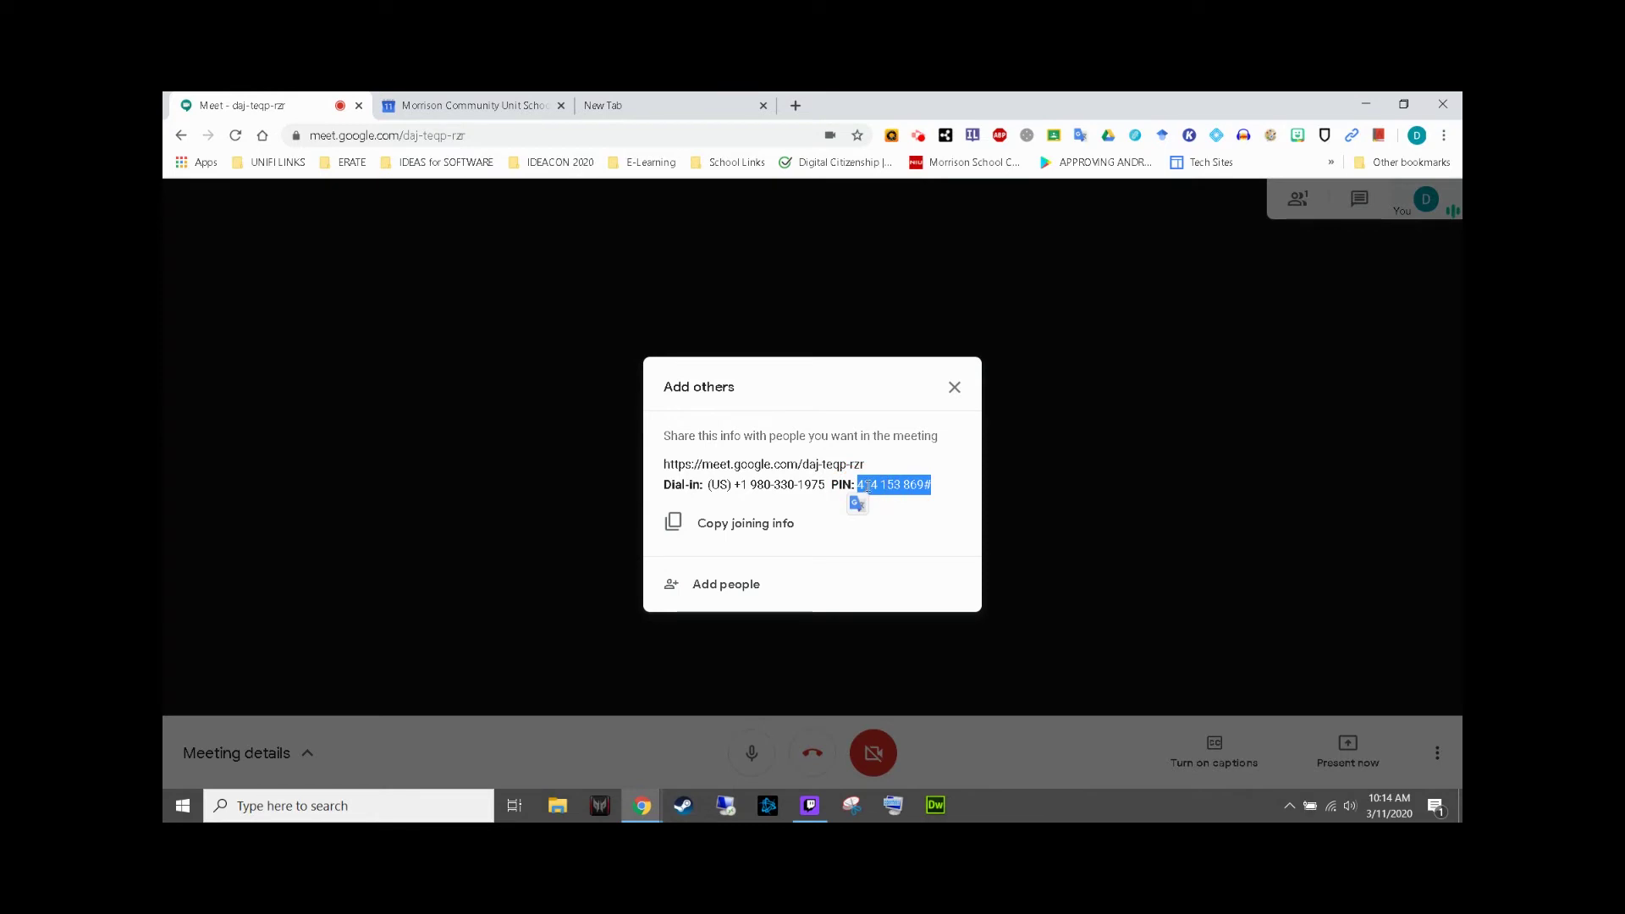
click(741, 591)
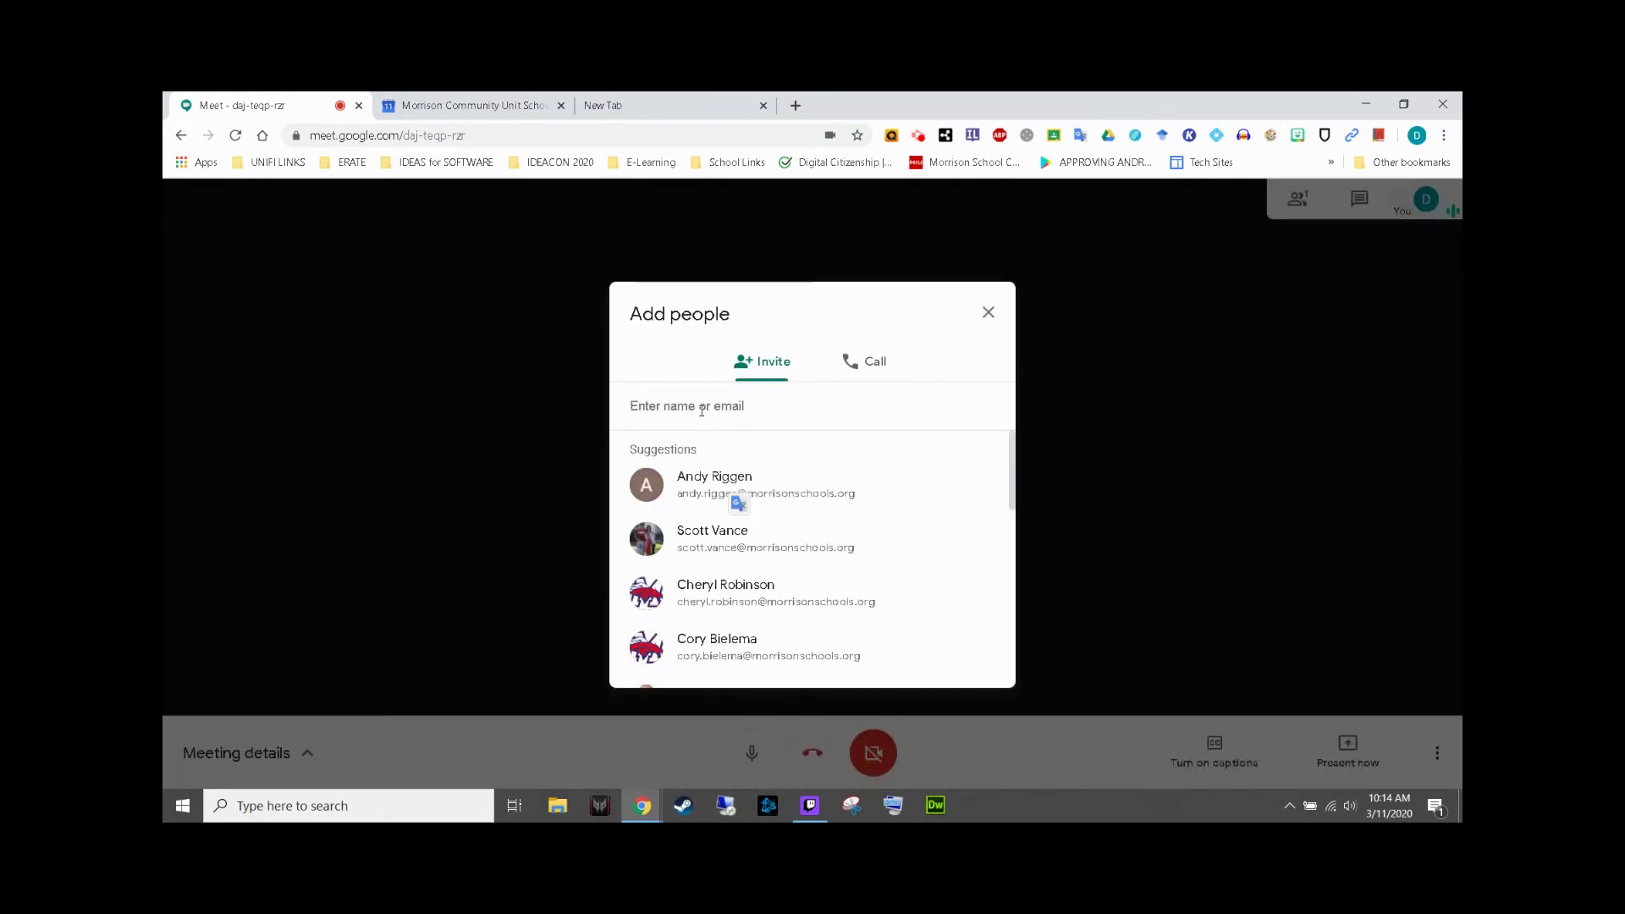
scroll(745, 499, down, 5)
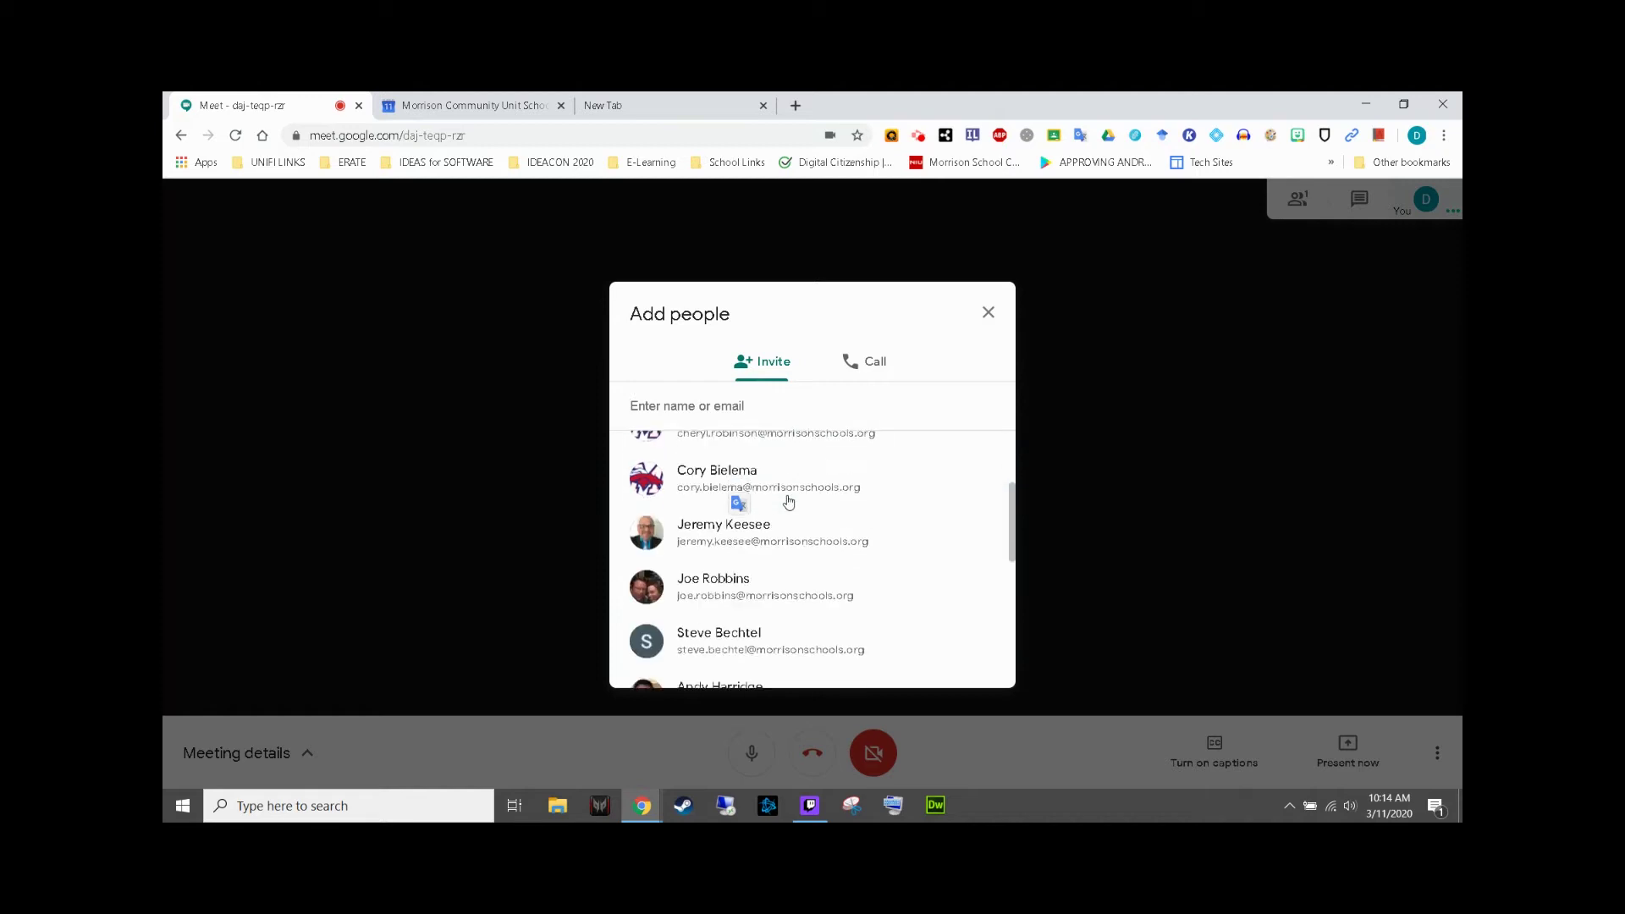
scroll(788, 502, up, 5)
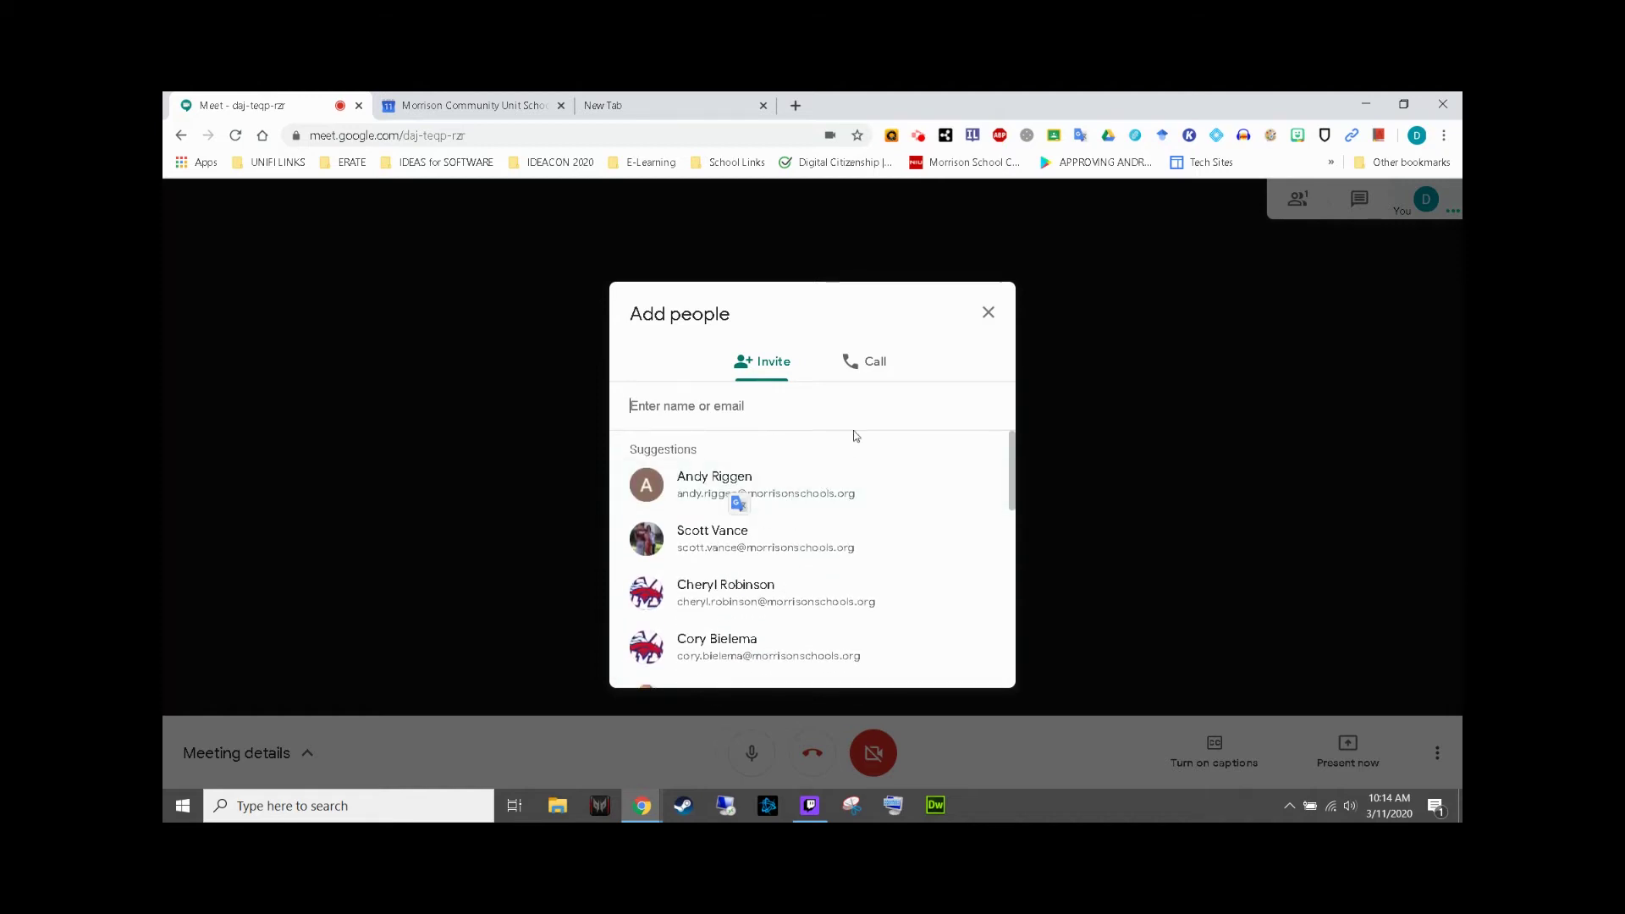
click(988, 312)
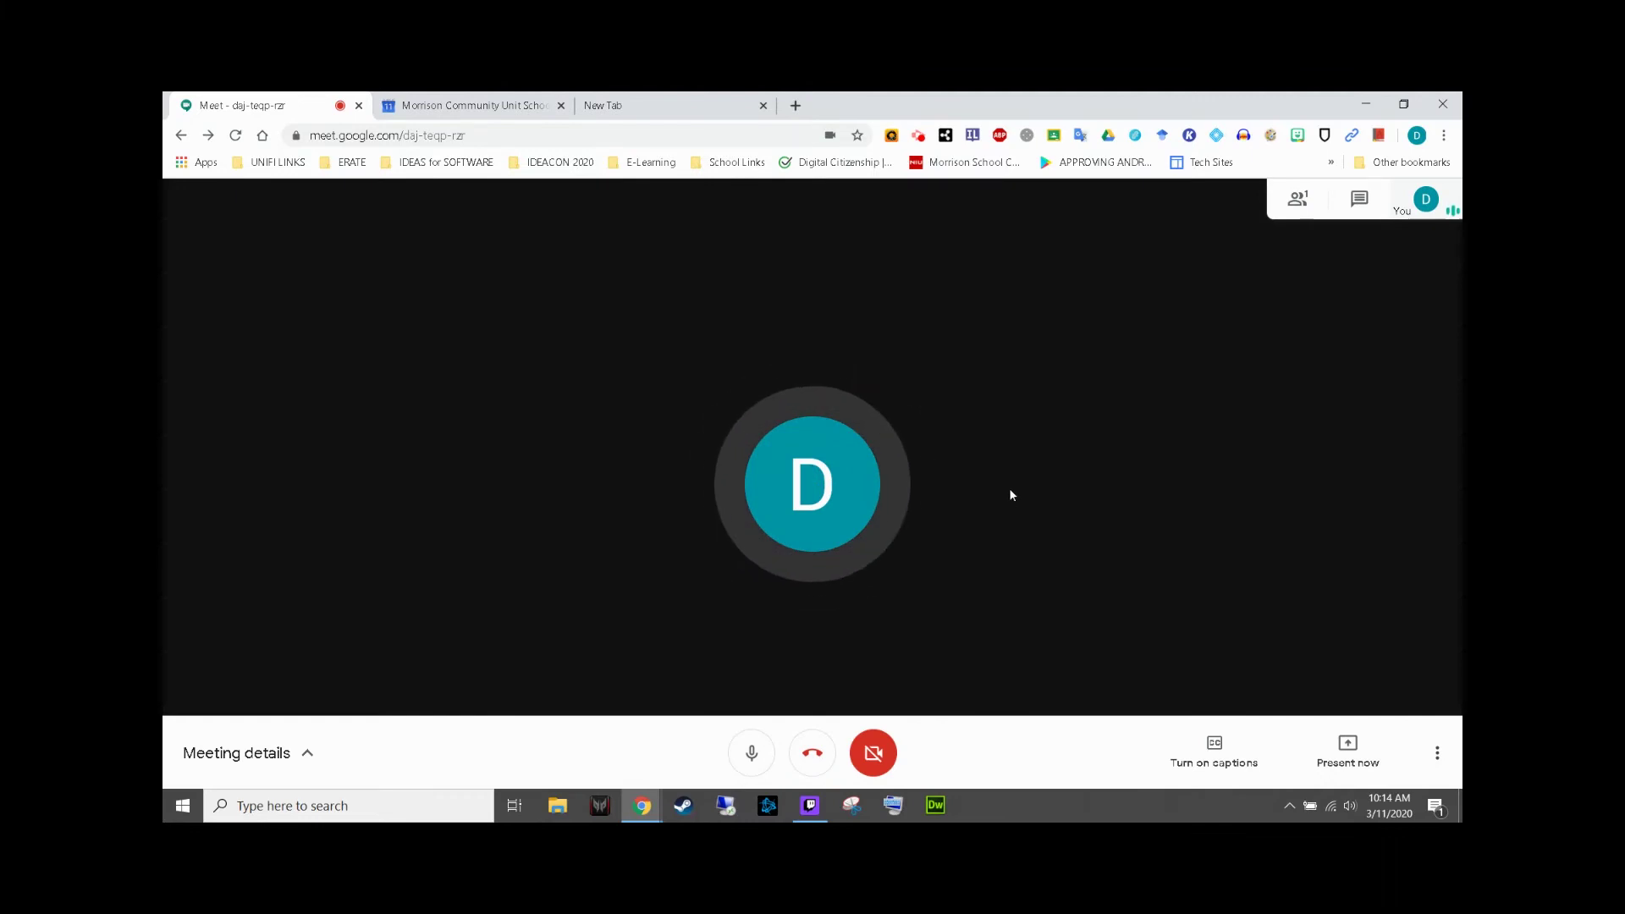
Turn on captions for the meeting, and switch the microphone off and back on
click(1208, 746)
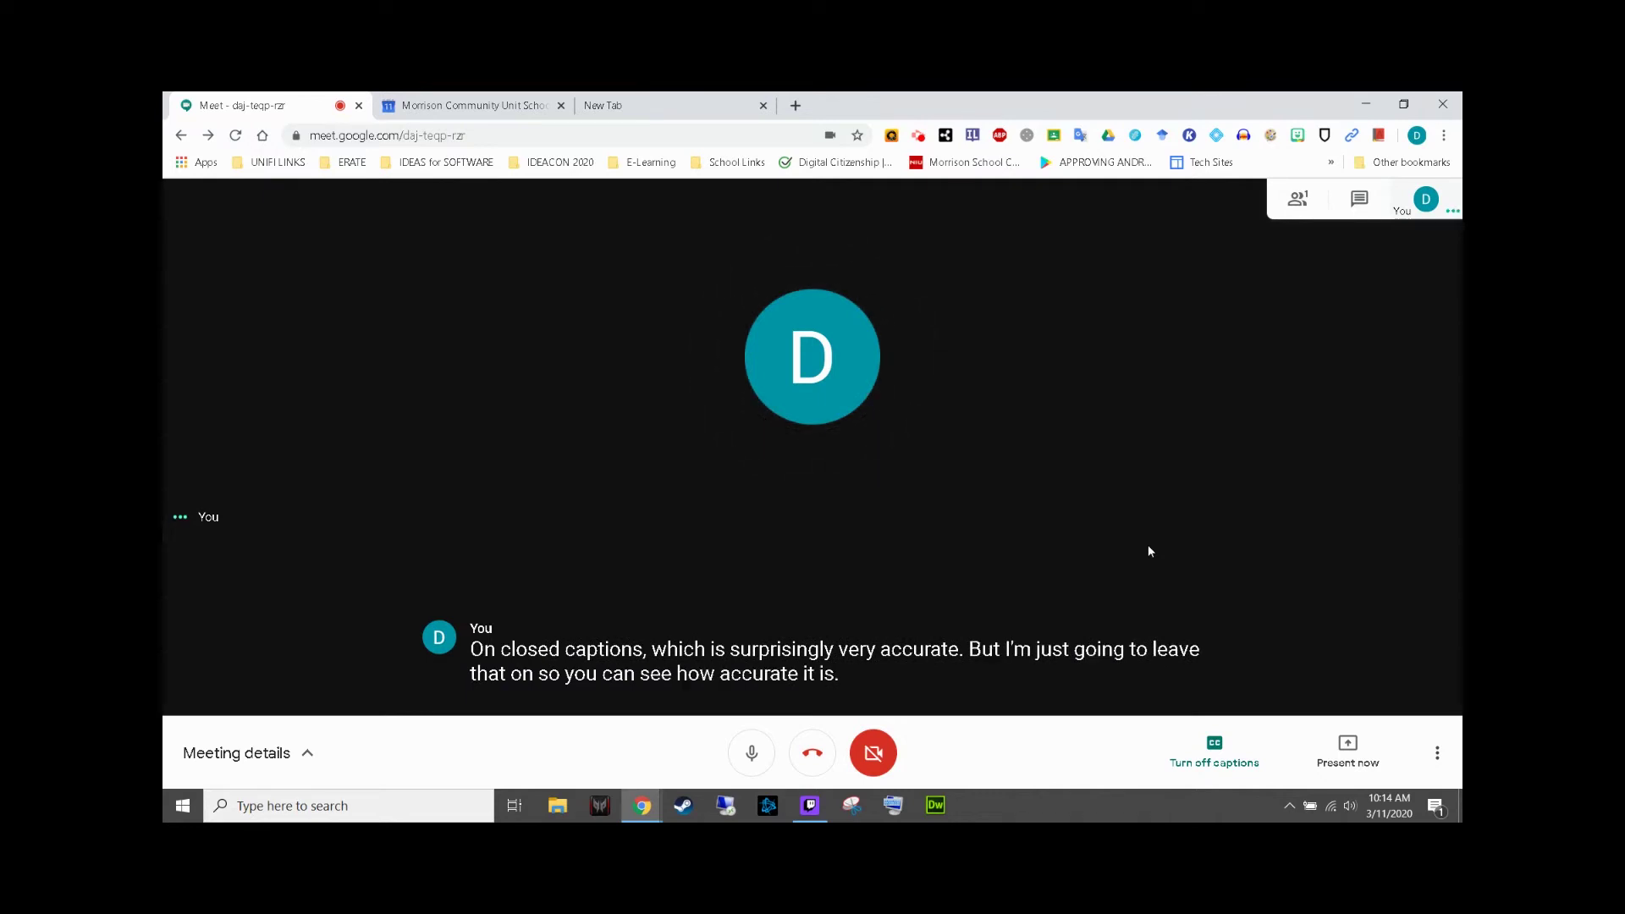
click(750, 756)
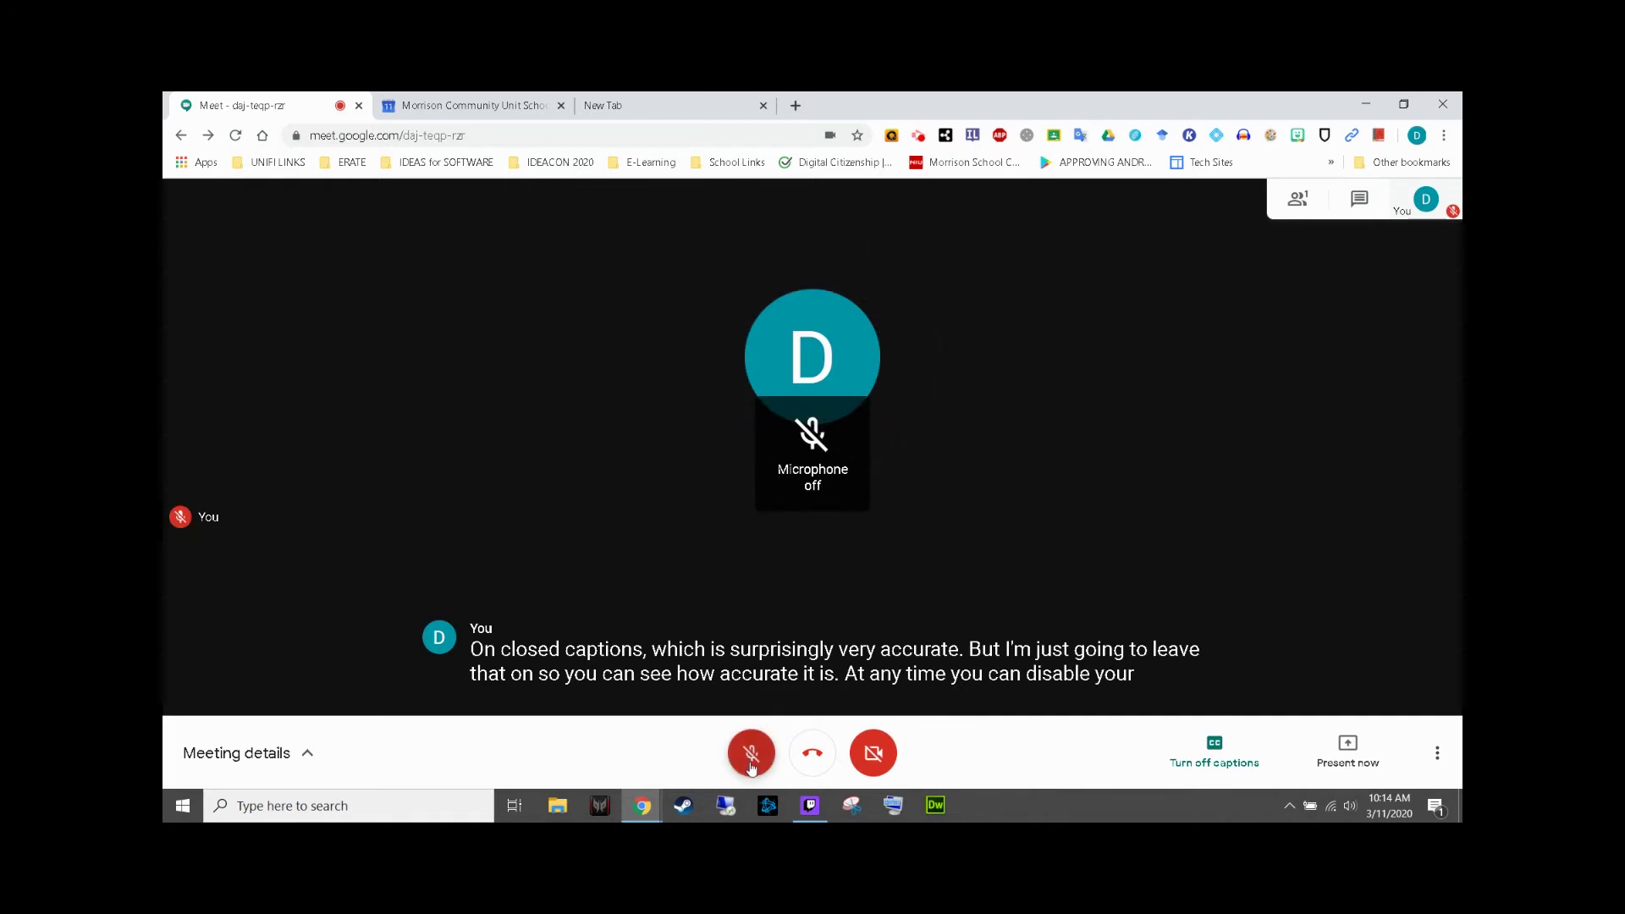
click(750, 761)
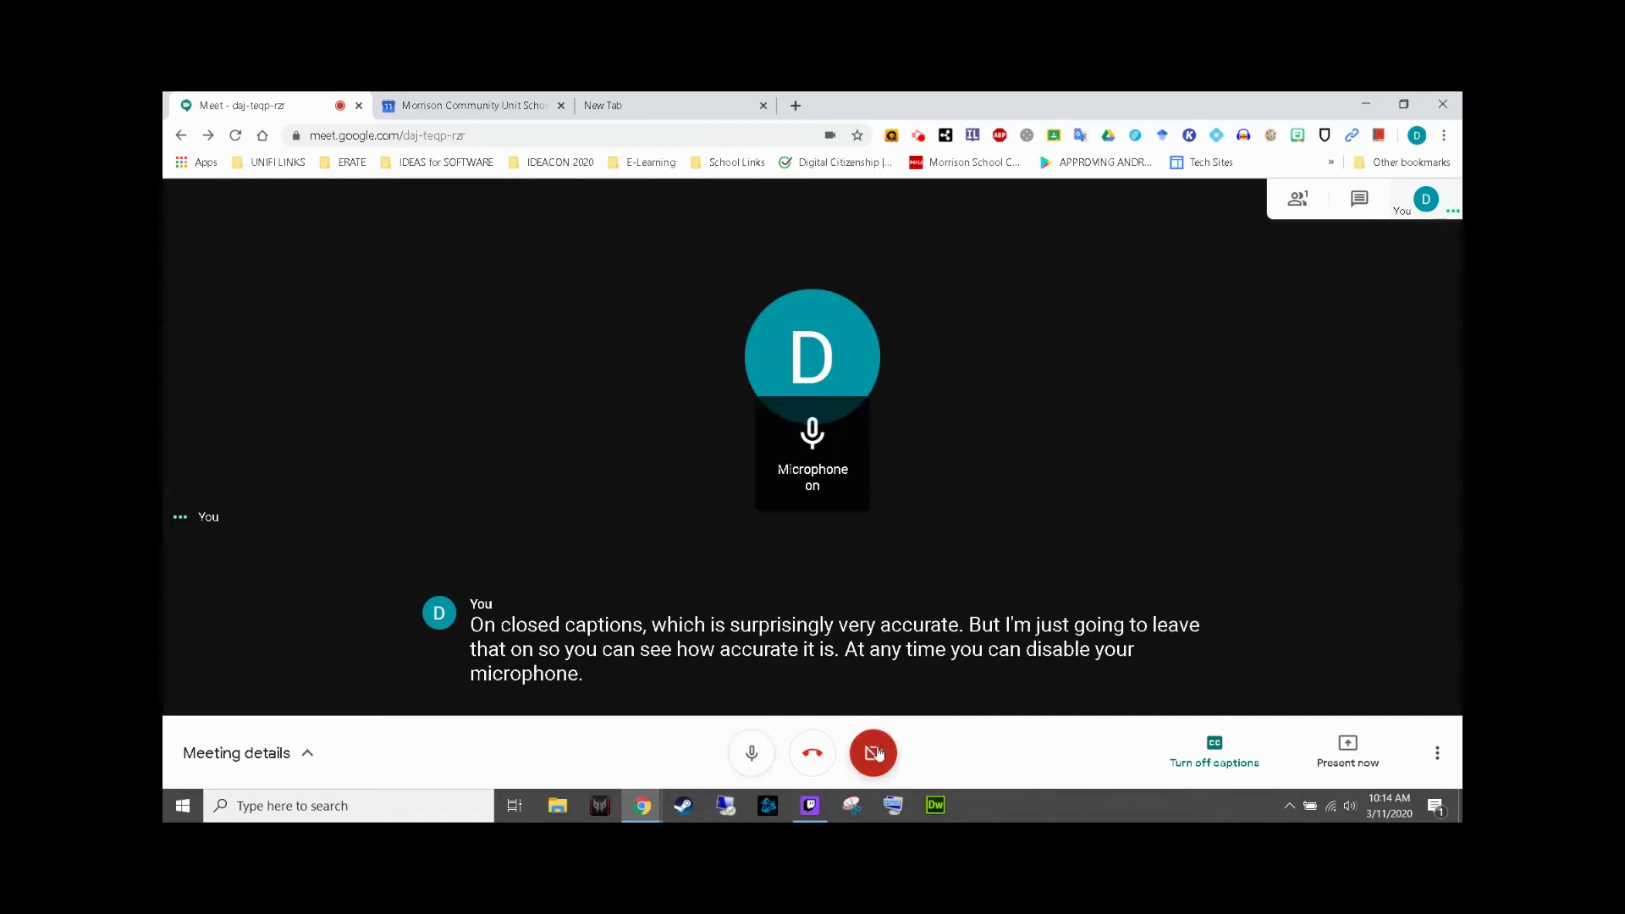
Switch the camera on and back off, and look over the additional meeting options such as layout and full screen
click(877, 753)
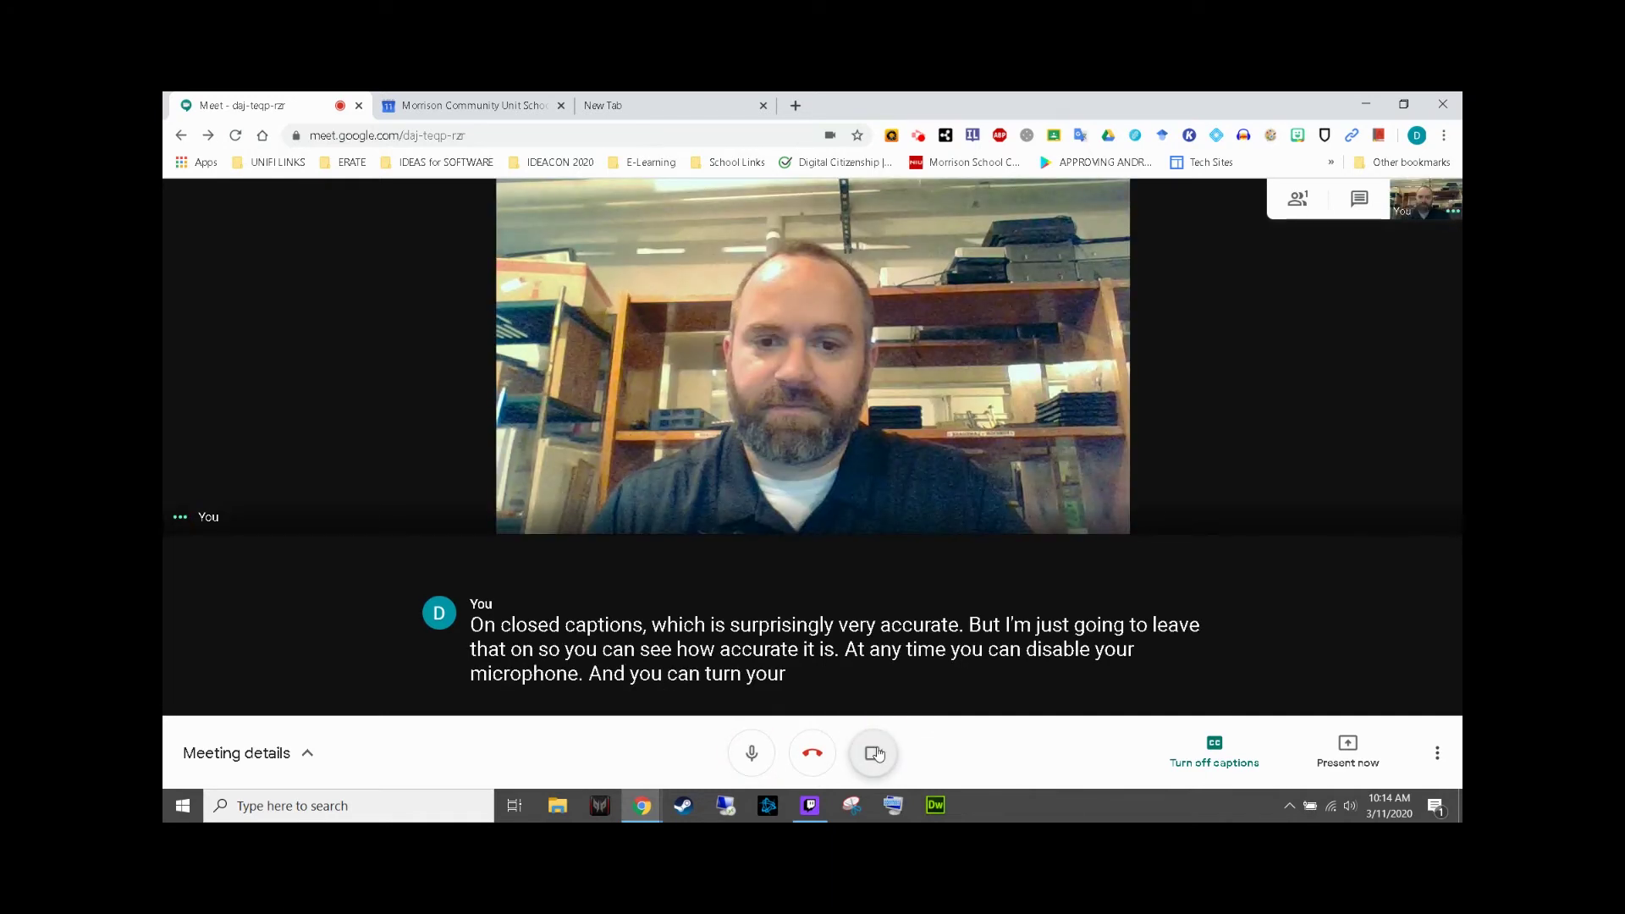
click(875, 753)
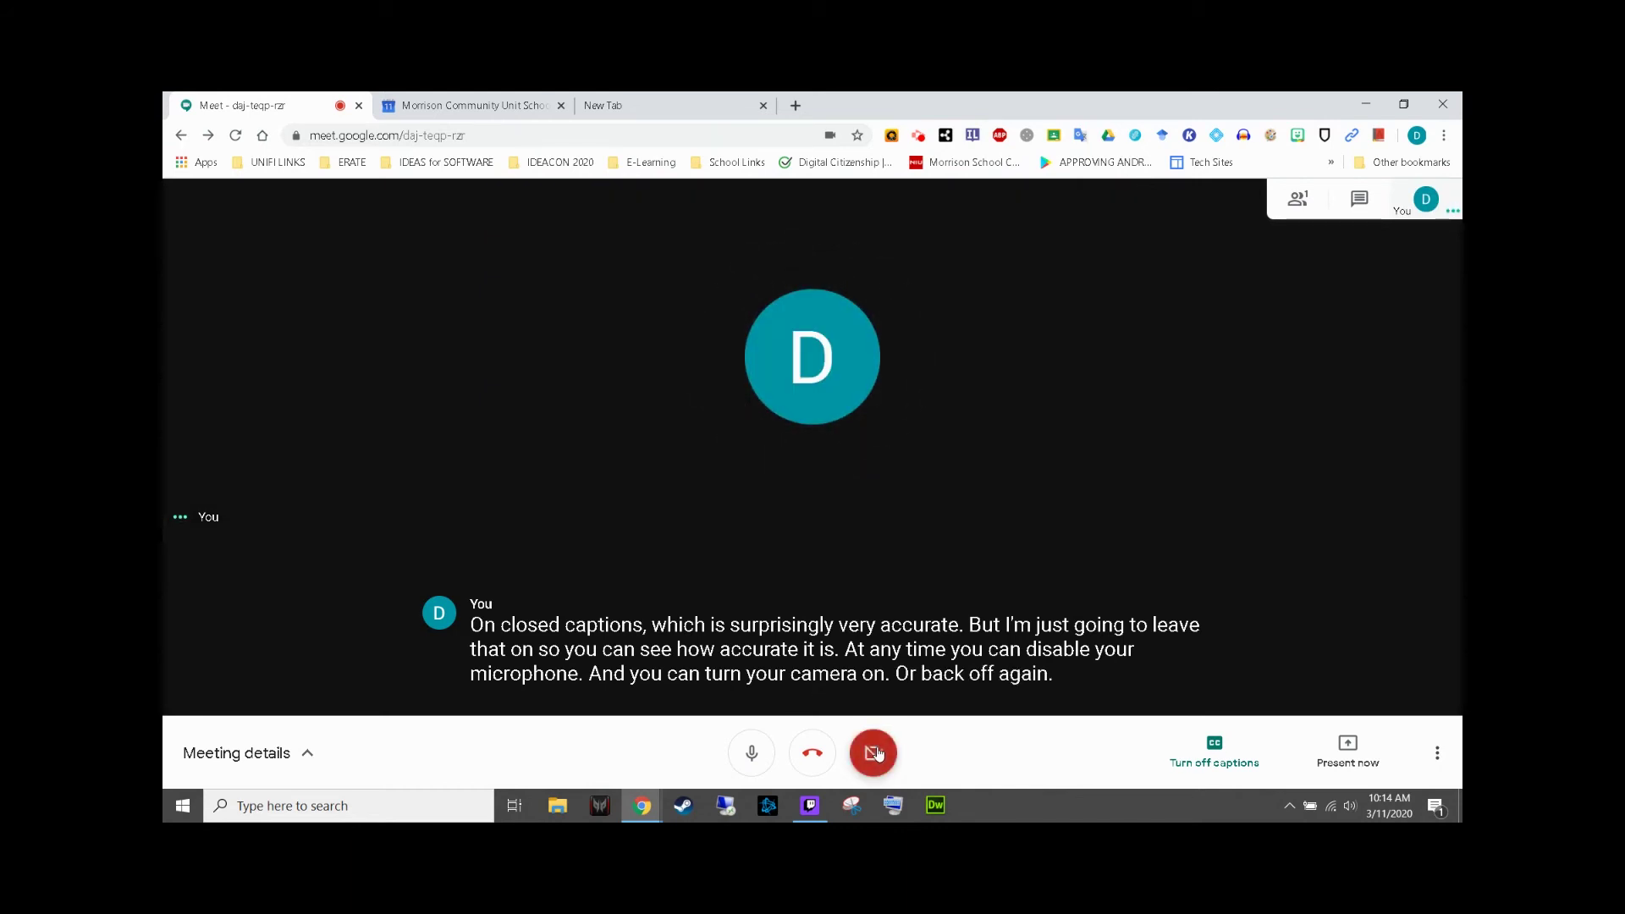
click(1437, 752)
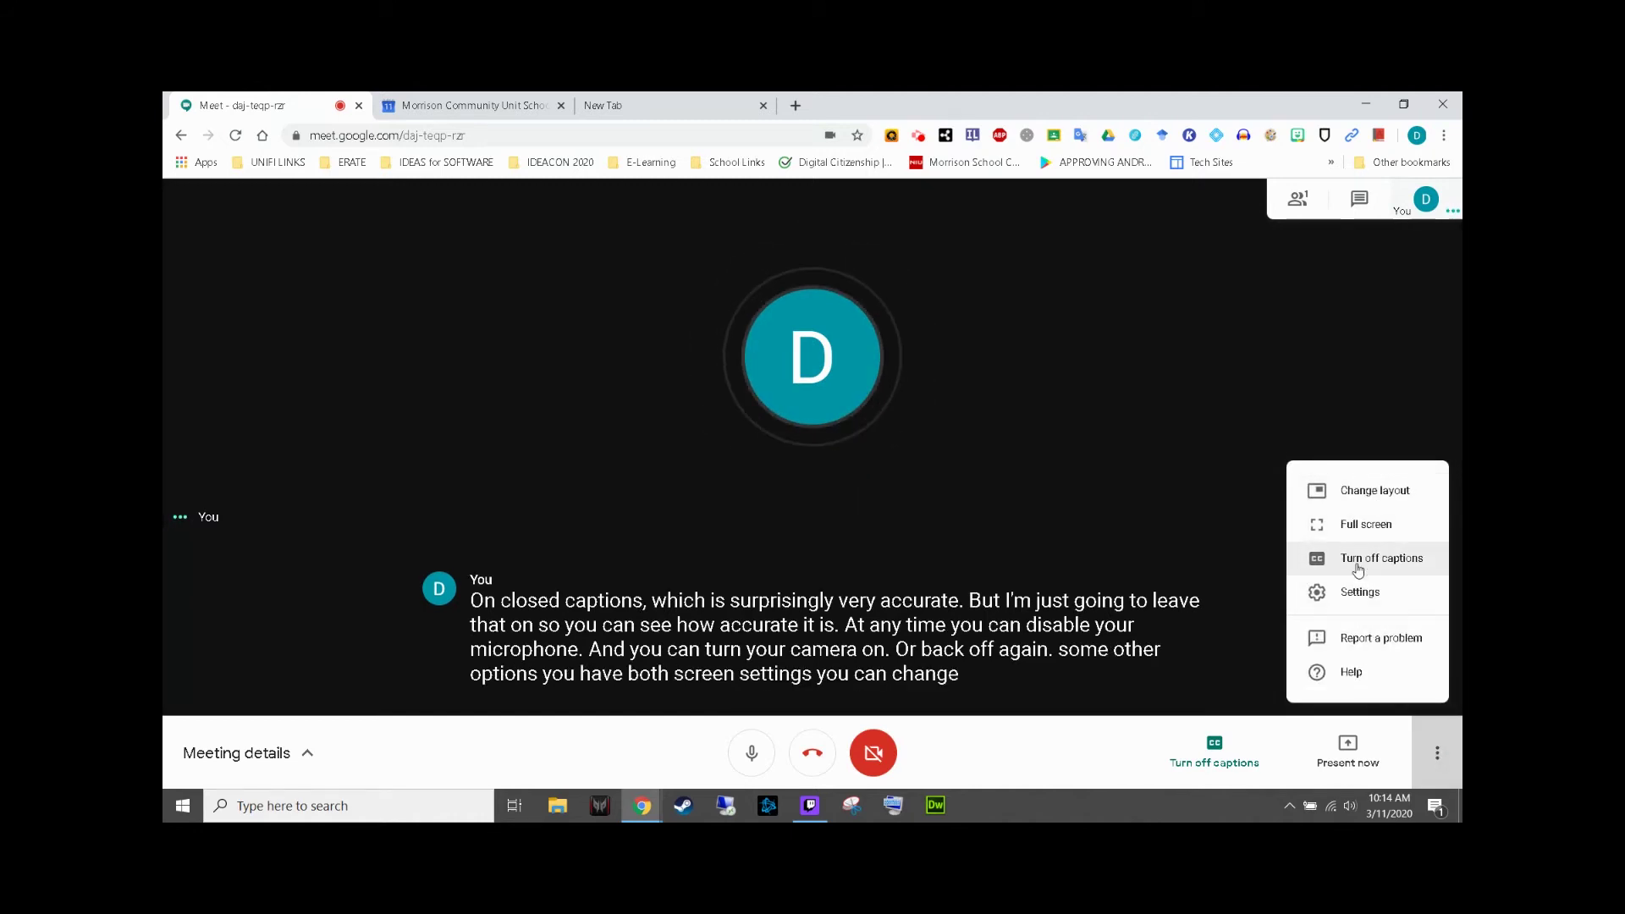
click(1436, 752)
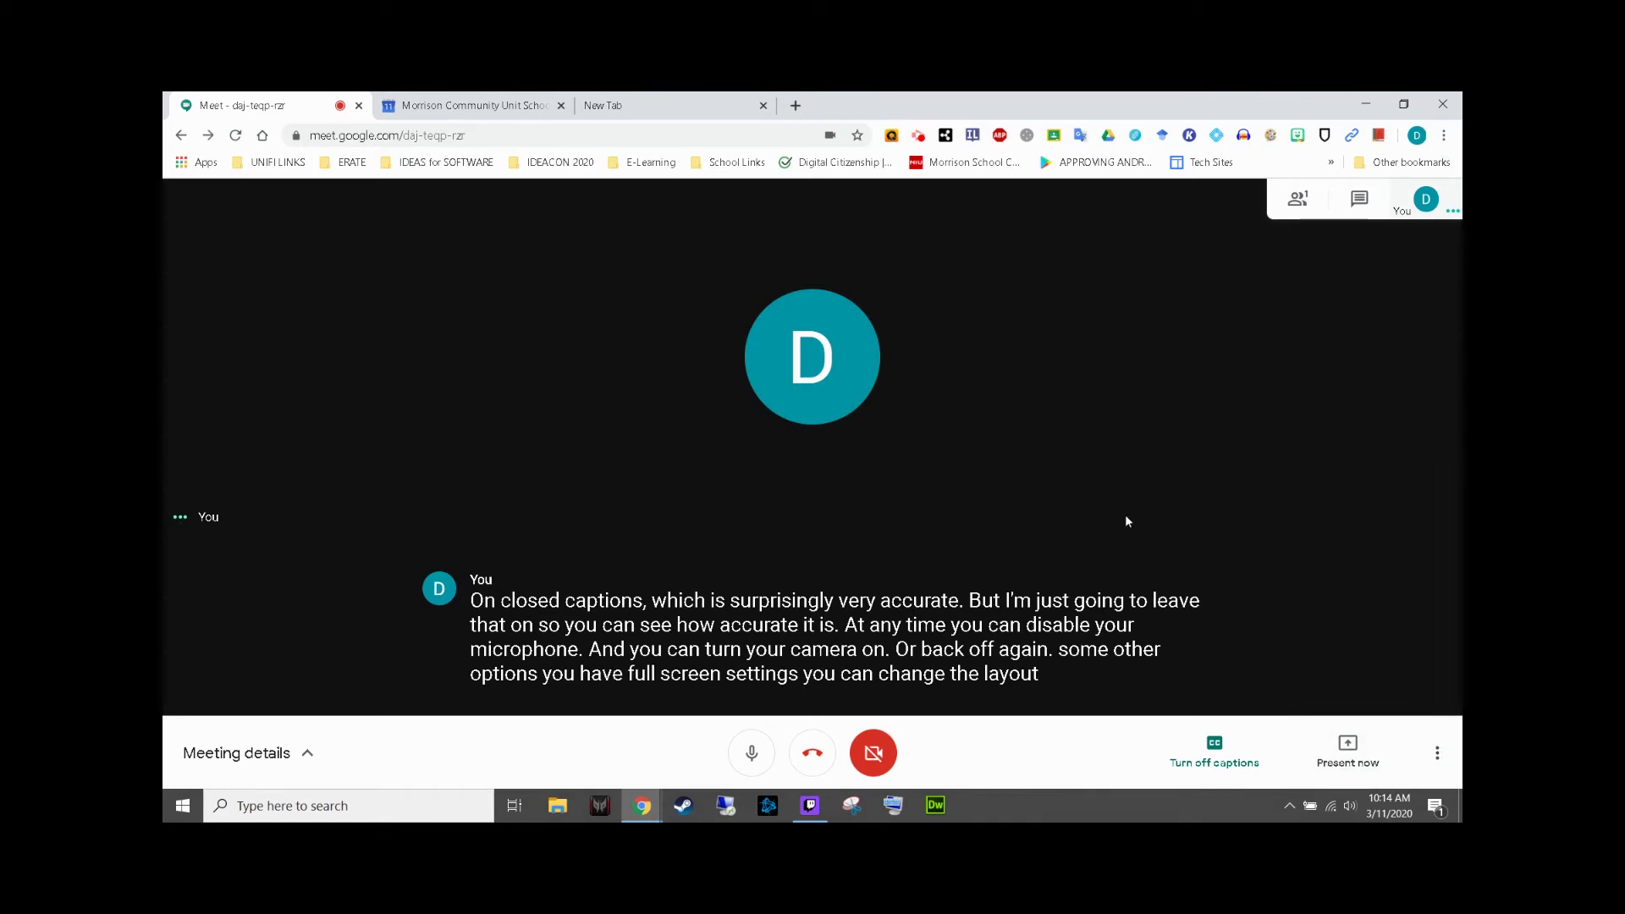
Present the entire screen to the meeting and hide the screen-sharing notice
click(1348, 756)
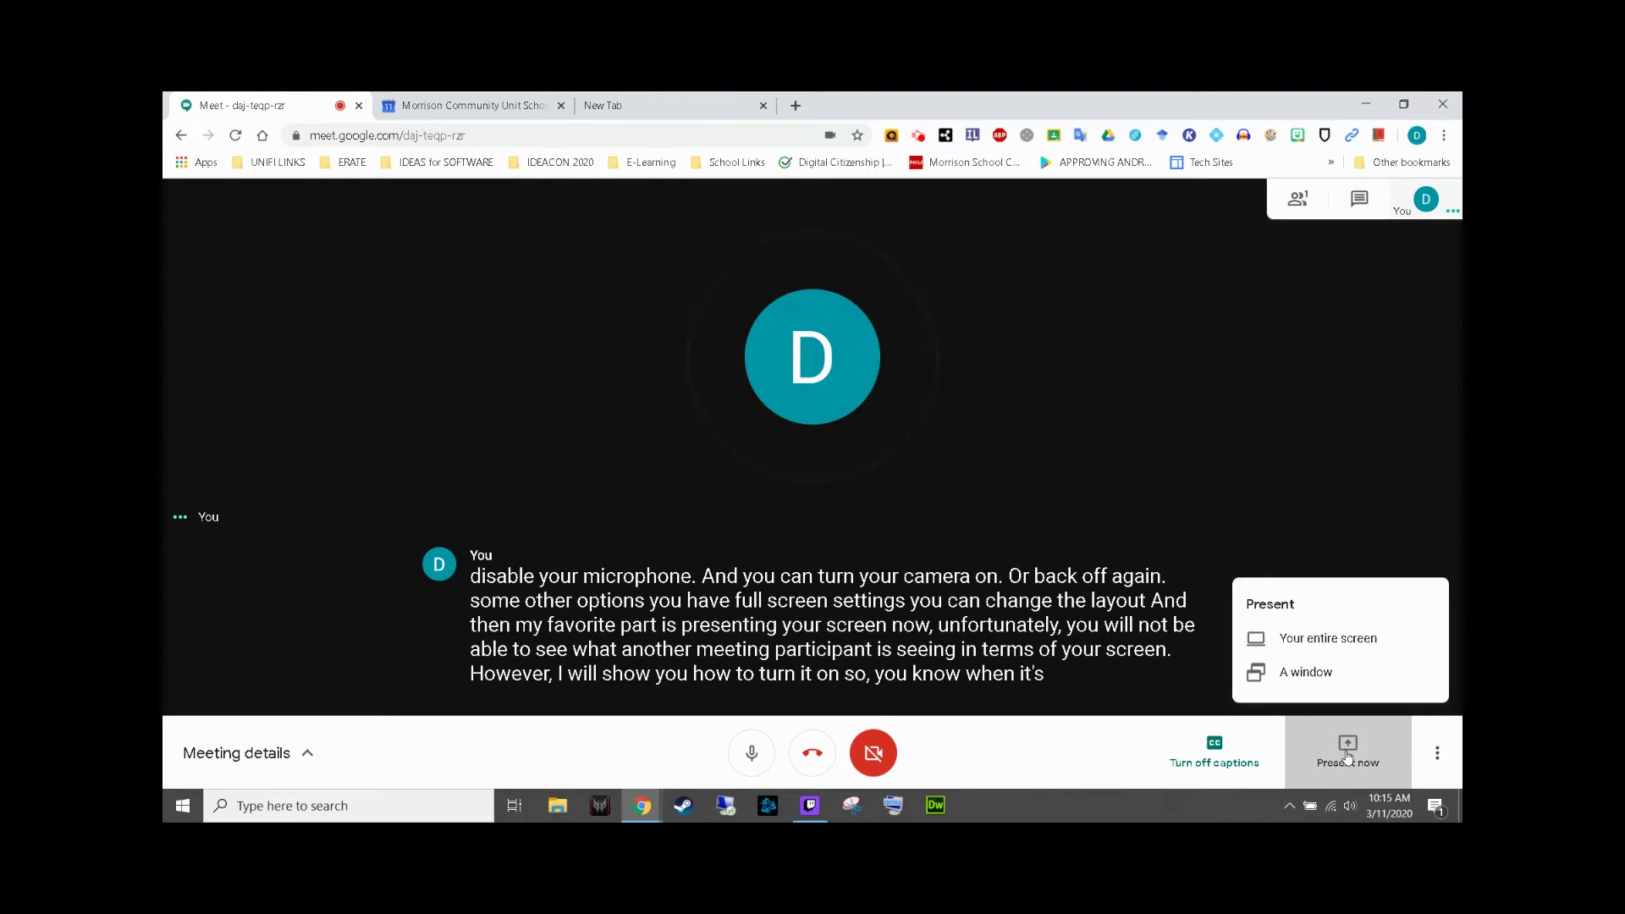
click(1289, 646)
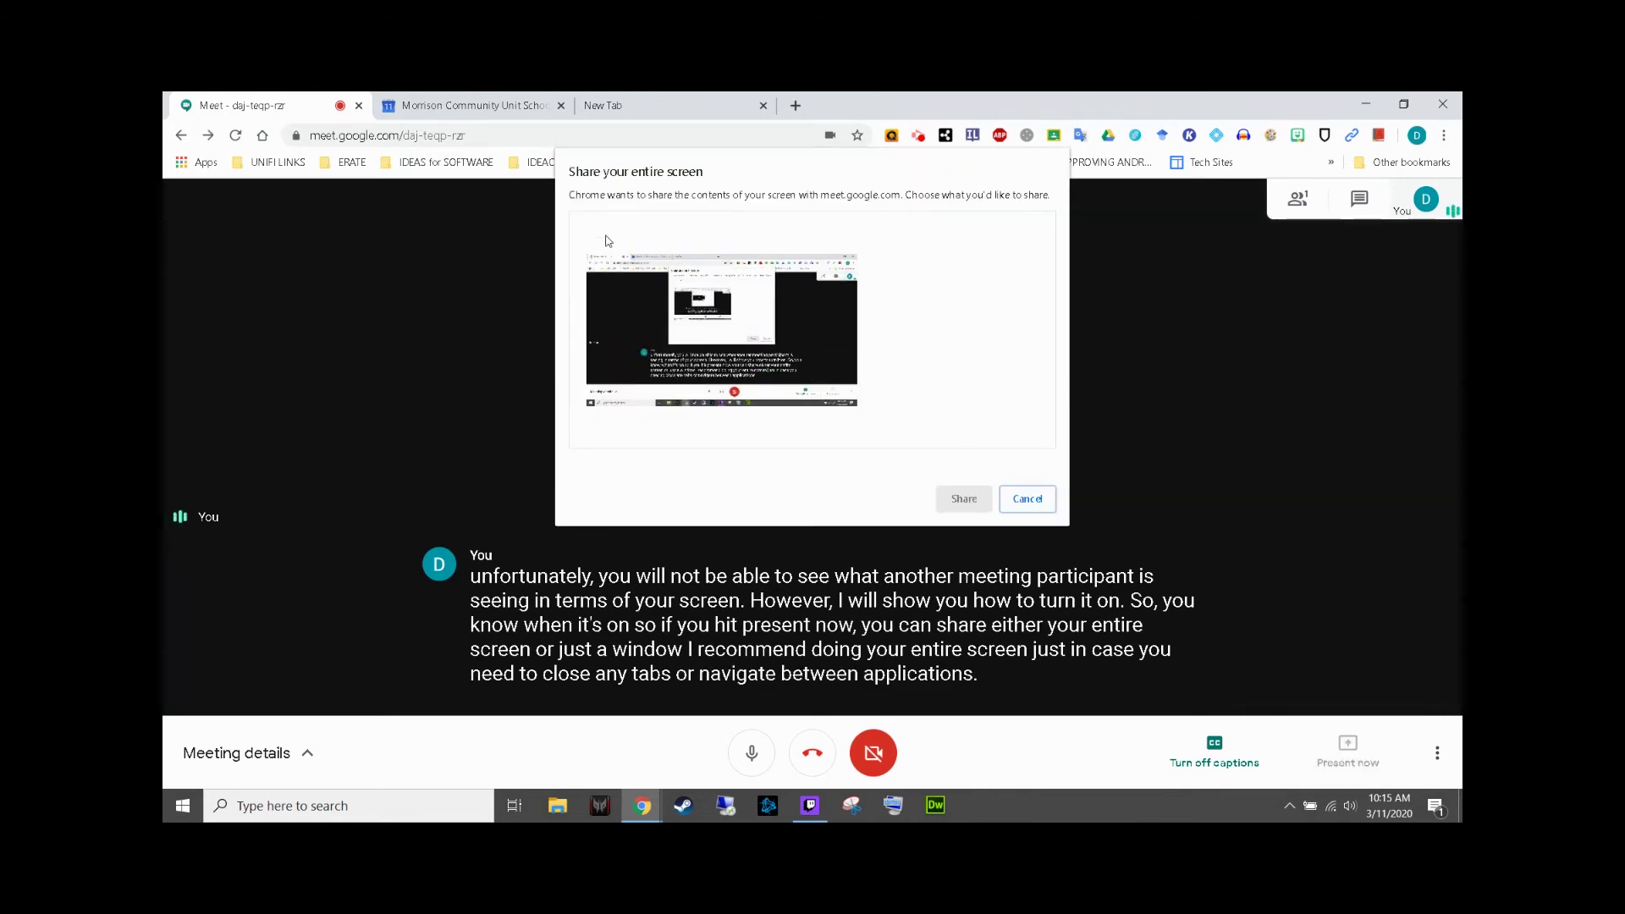
click(711, 309)
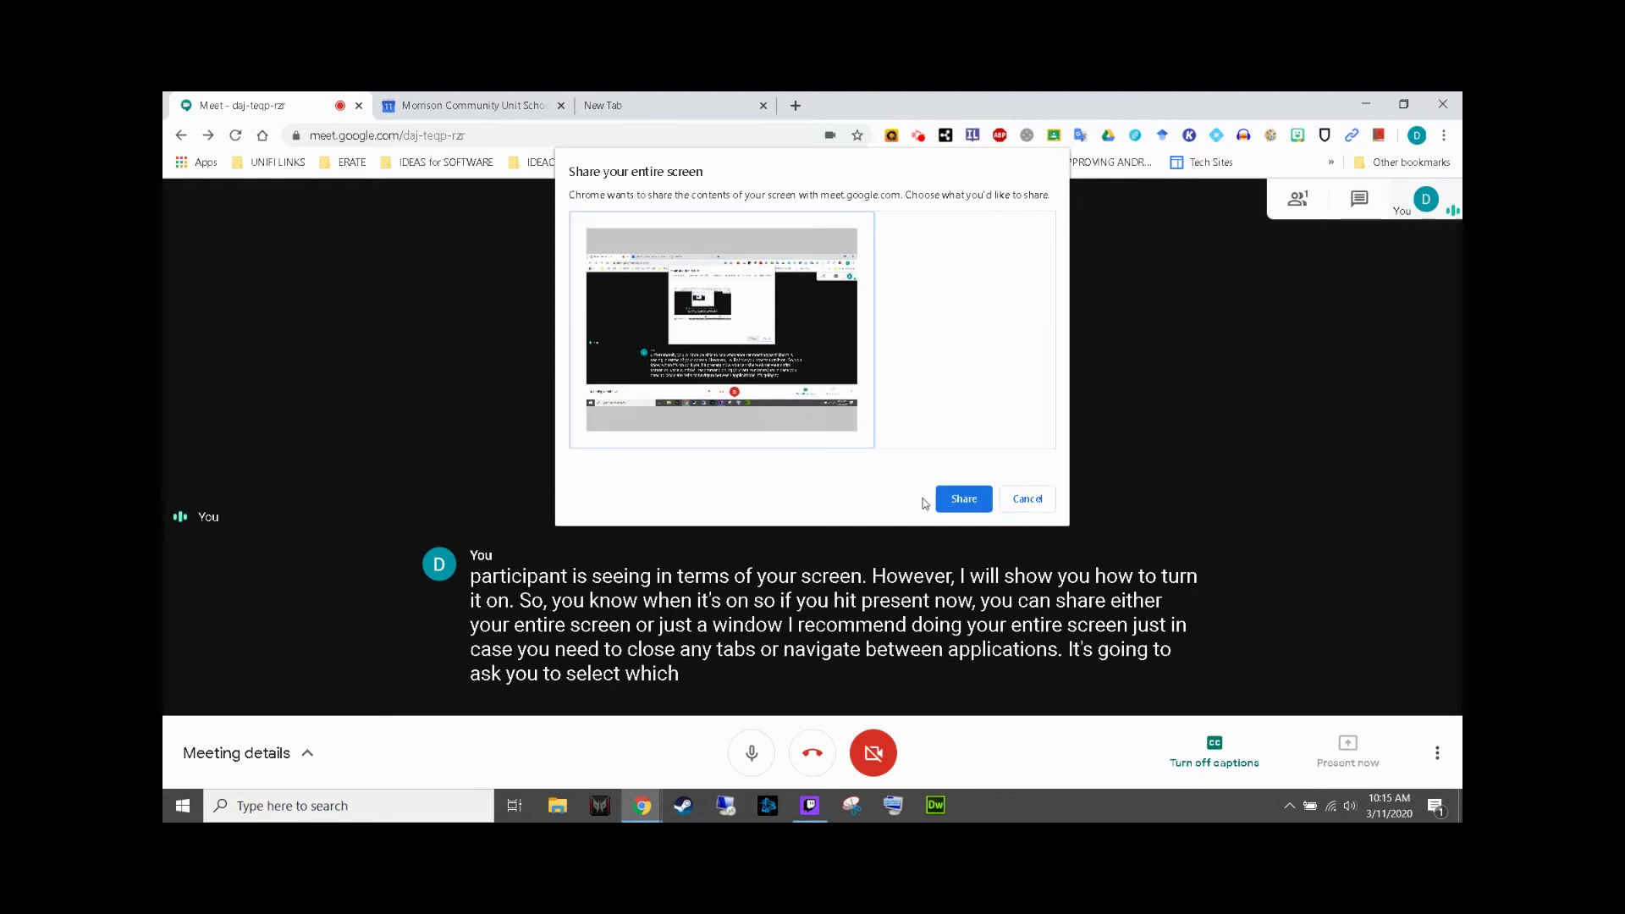
click(964, 499)
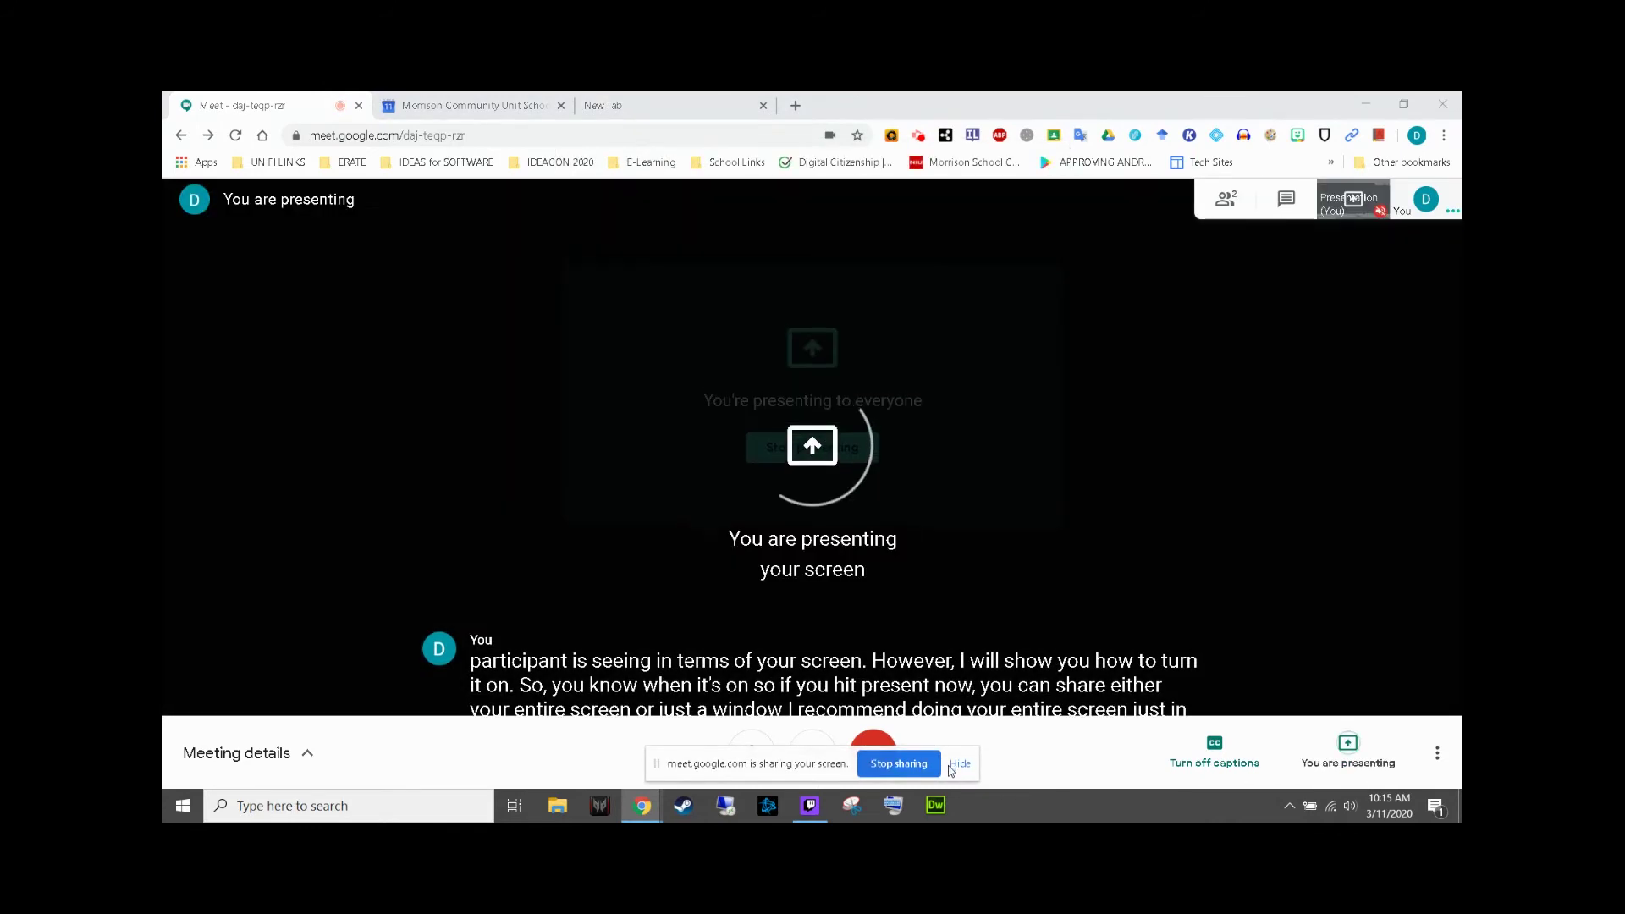
click(961, 765)
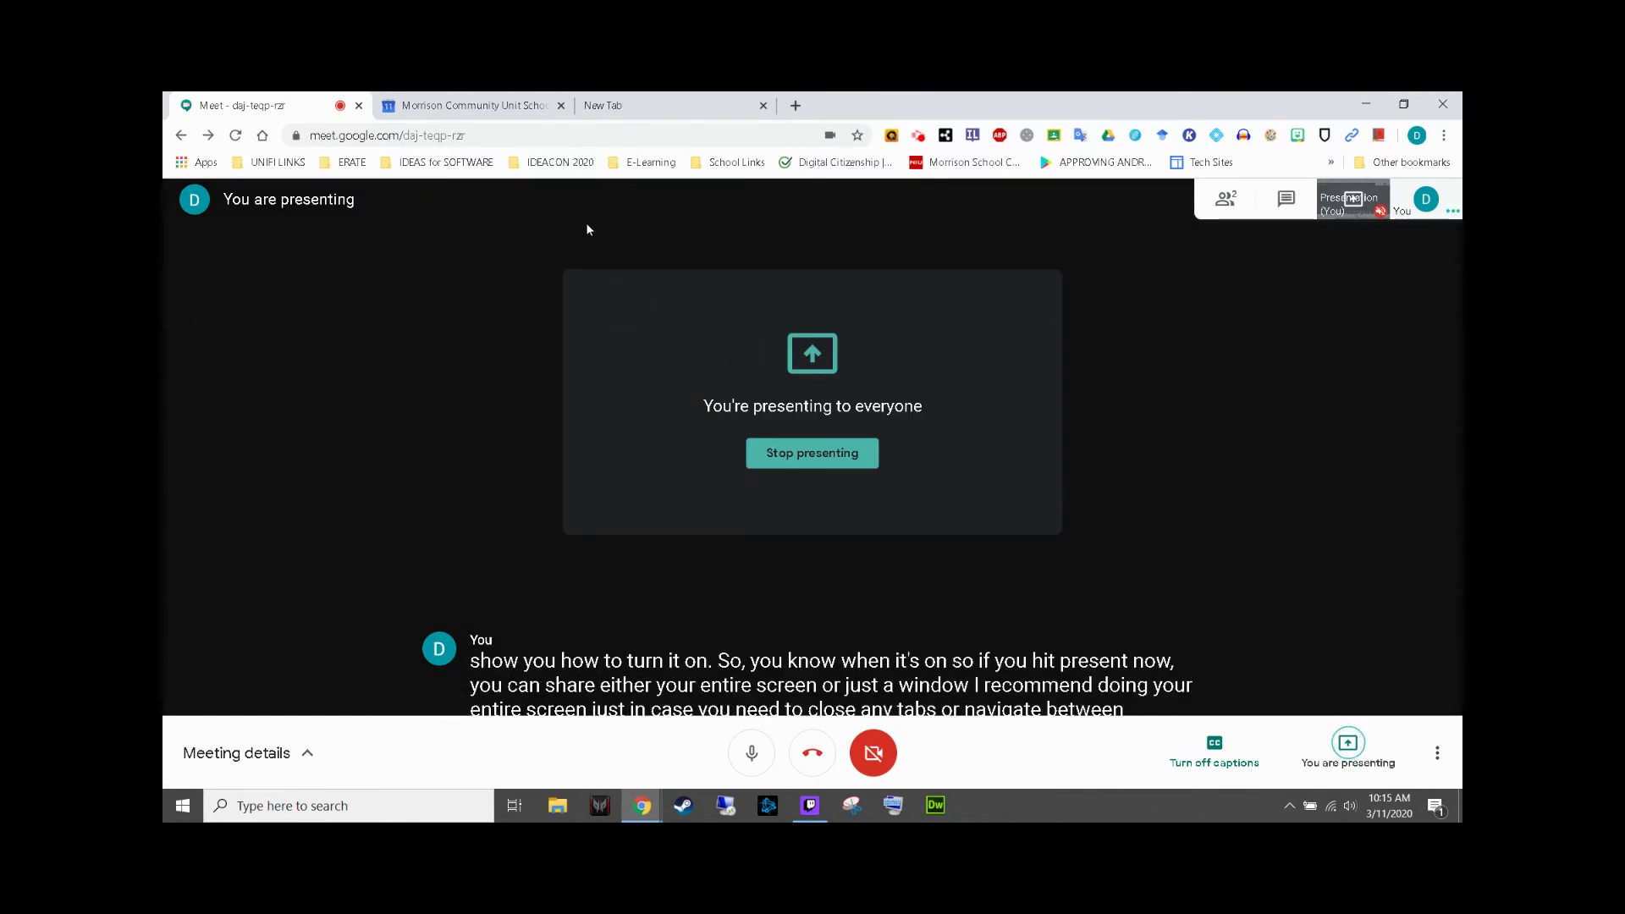
Open the bookmarked Digital Citizenship page in the empty browser tab, and show the March 2020 calendar before returning to that page
click(640, 106)
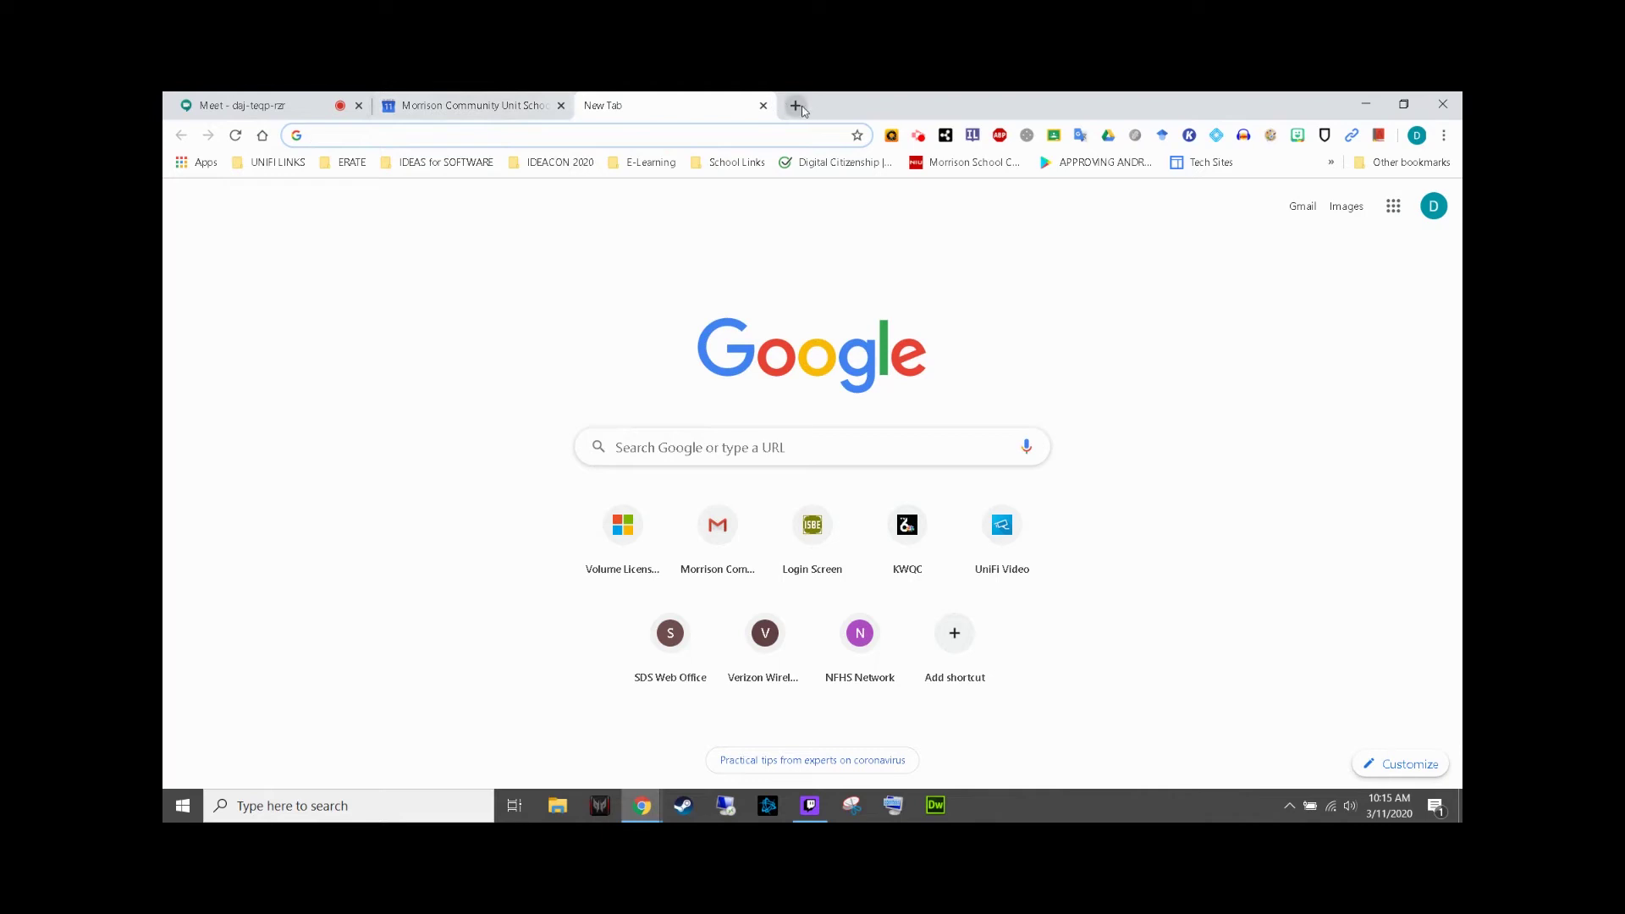
click(805, 165)
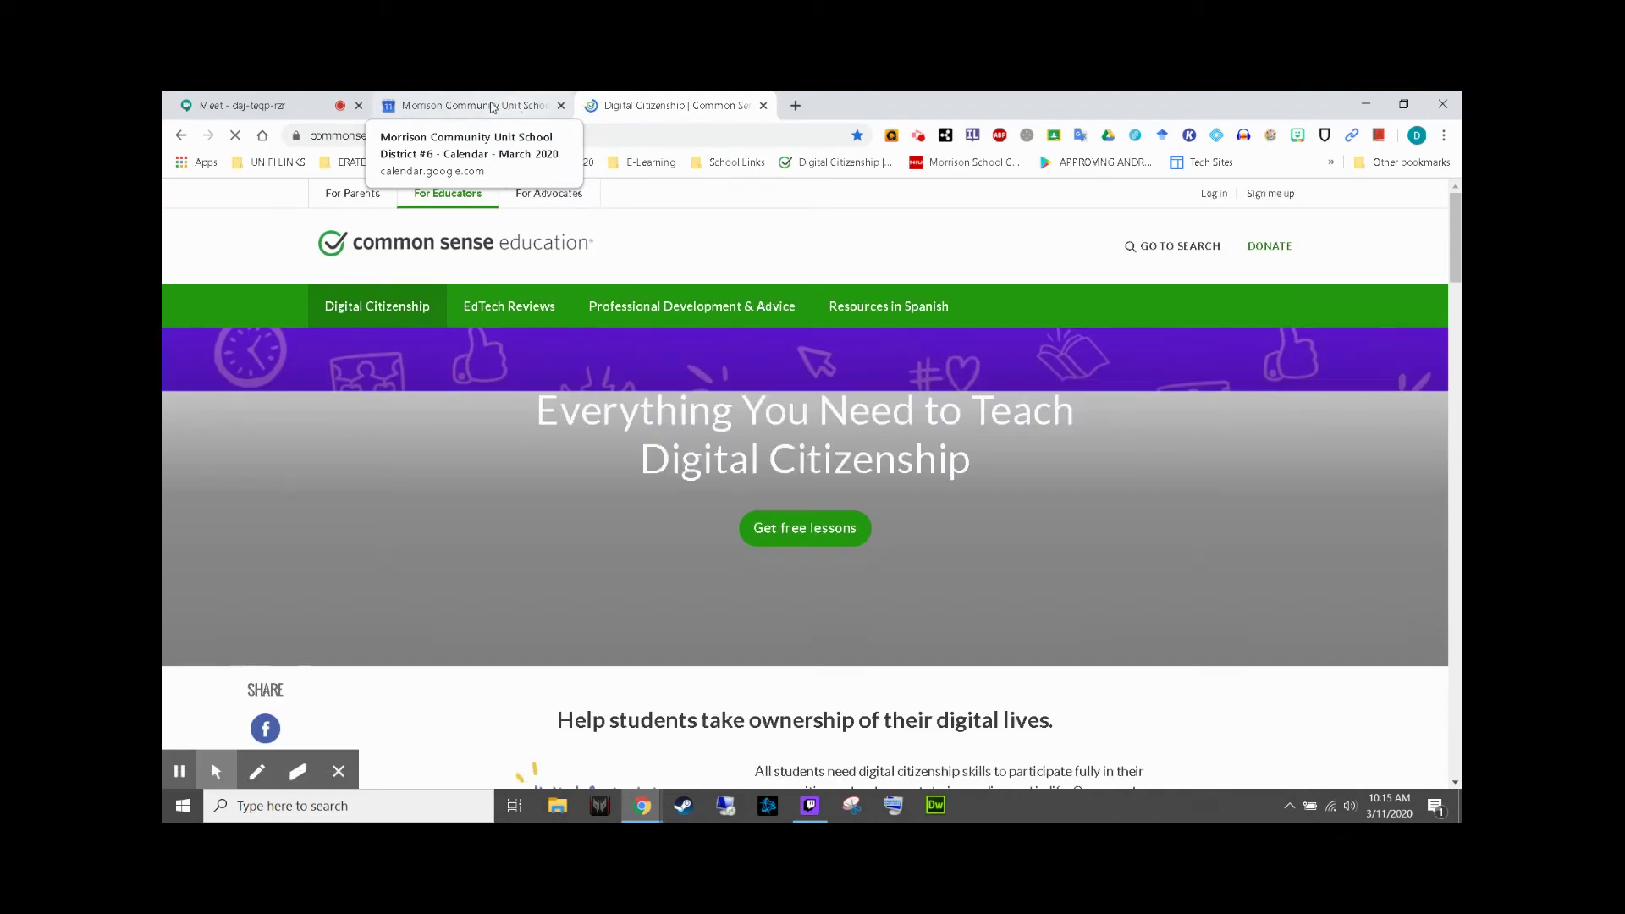
click(494, 107)
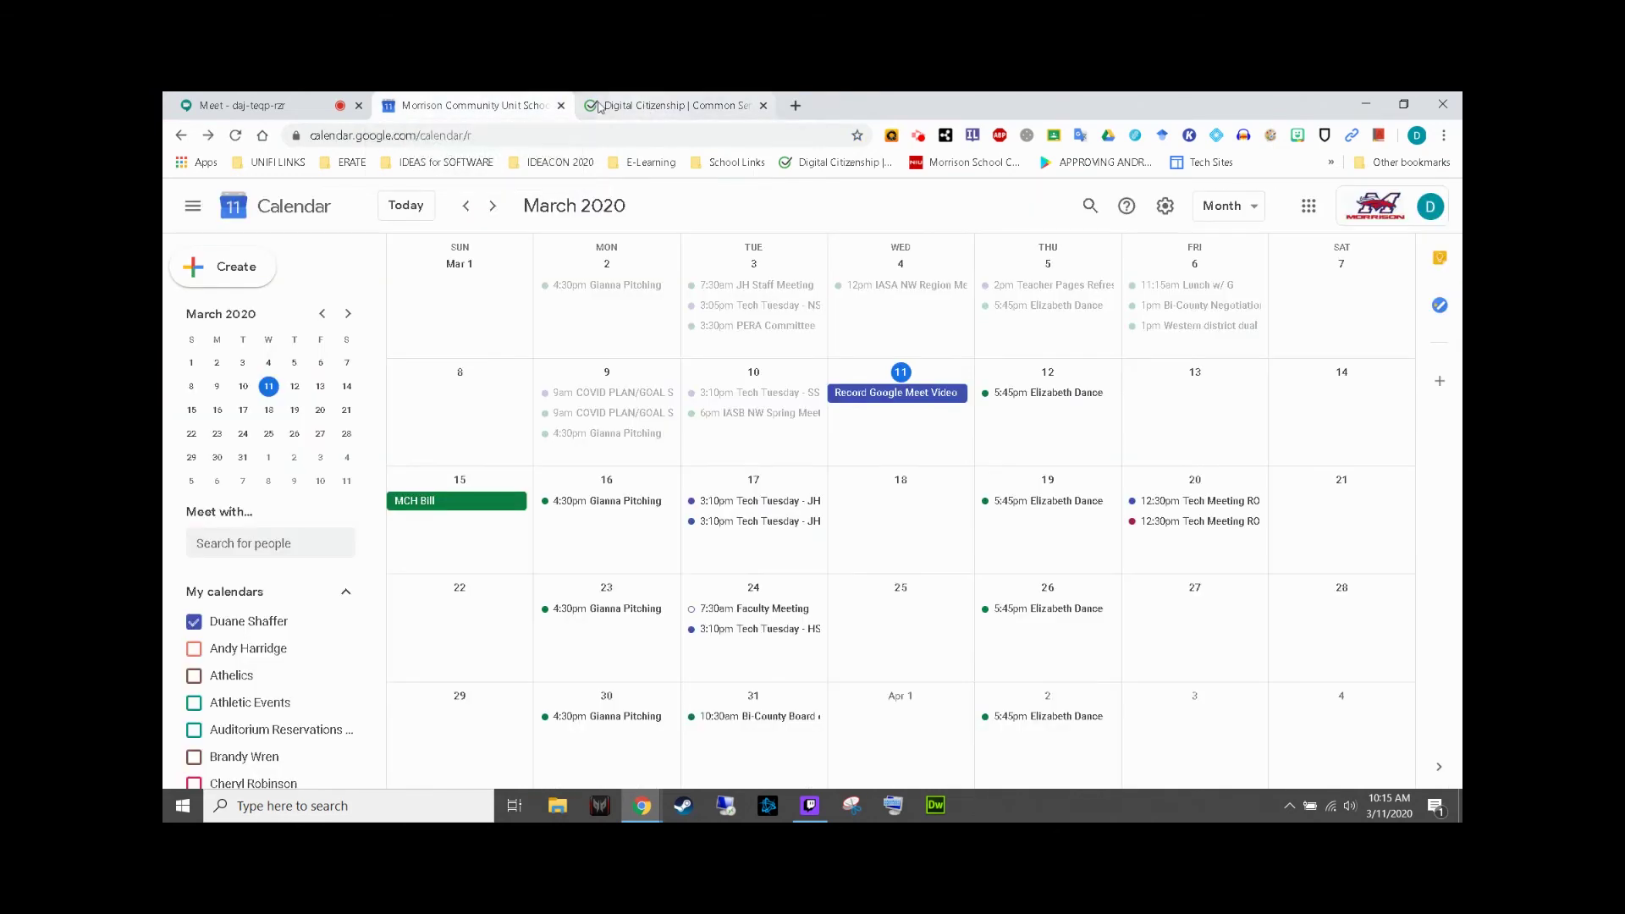
click(599, 107)
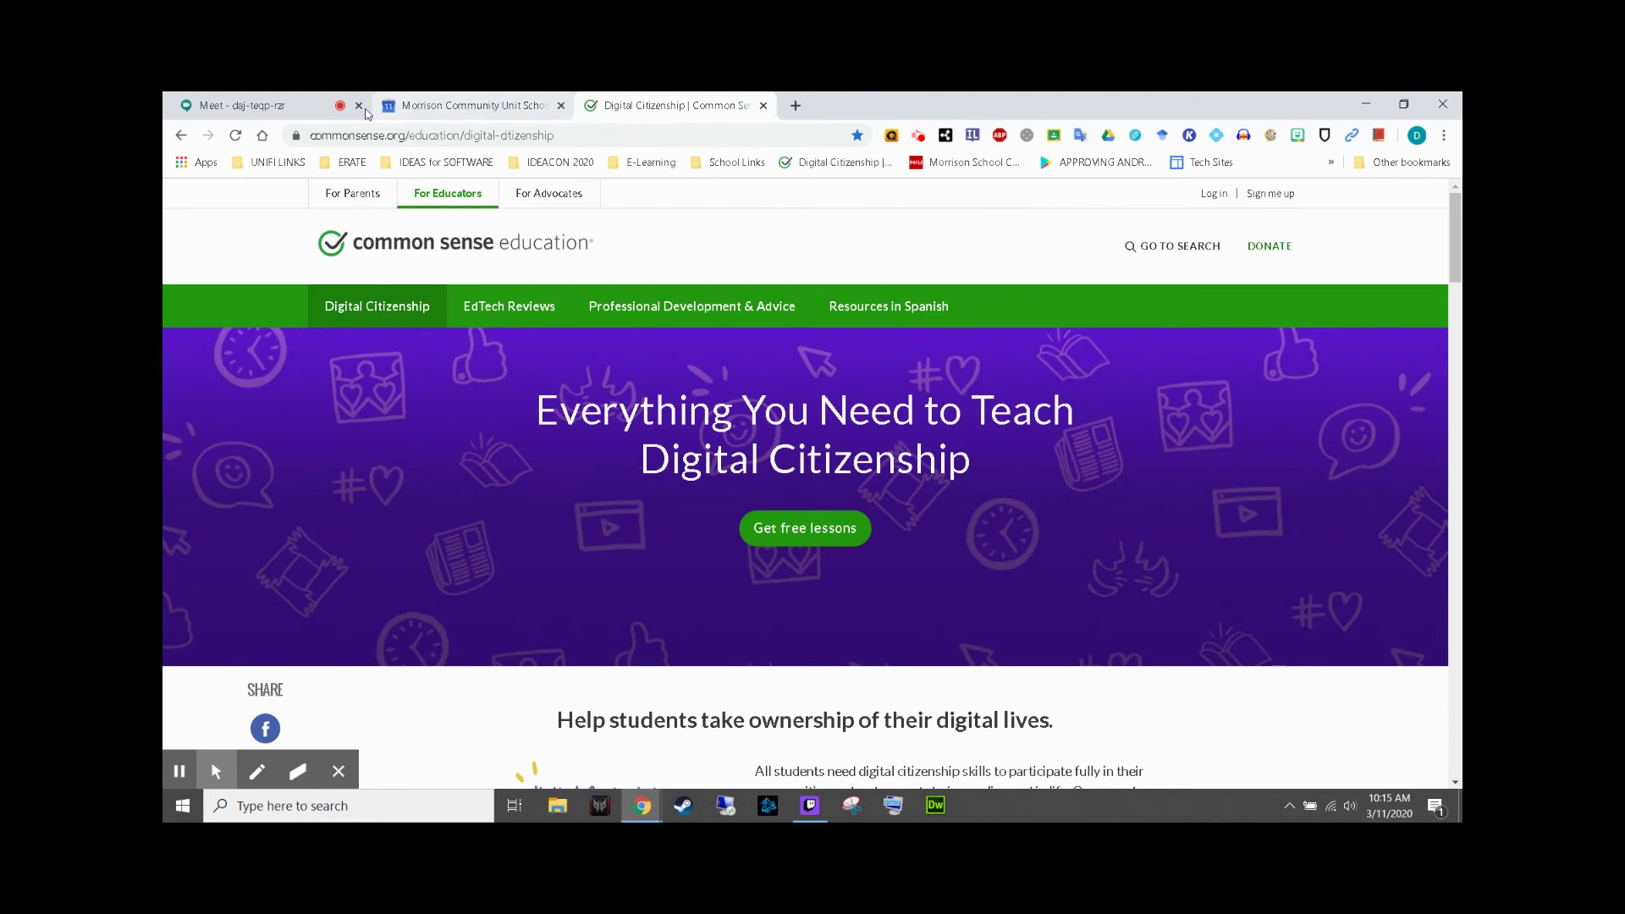
Return to the meeting, stop presenting the screen, and dismiss the annotation toolbar
click(279, 109)
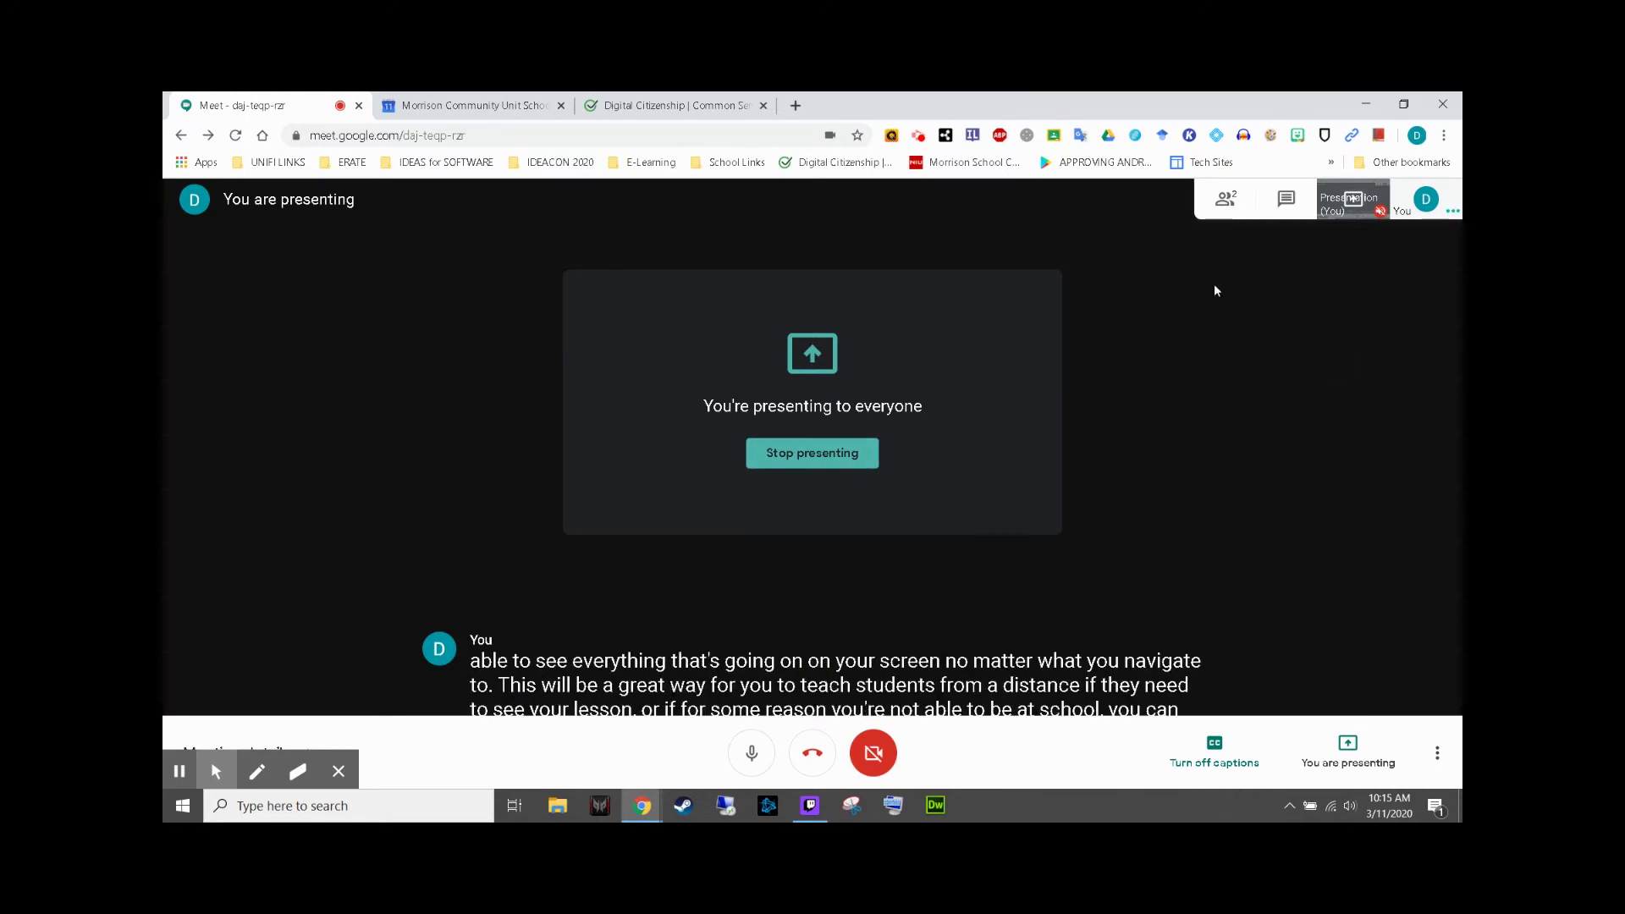
click(782, 457)
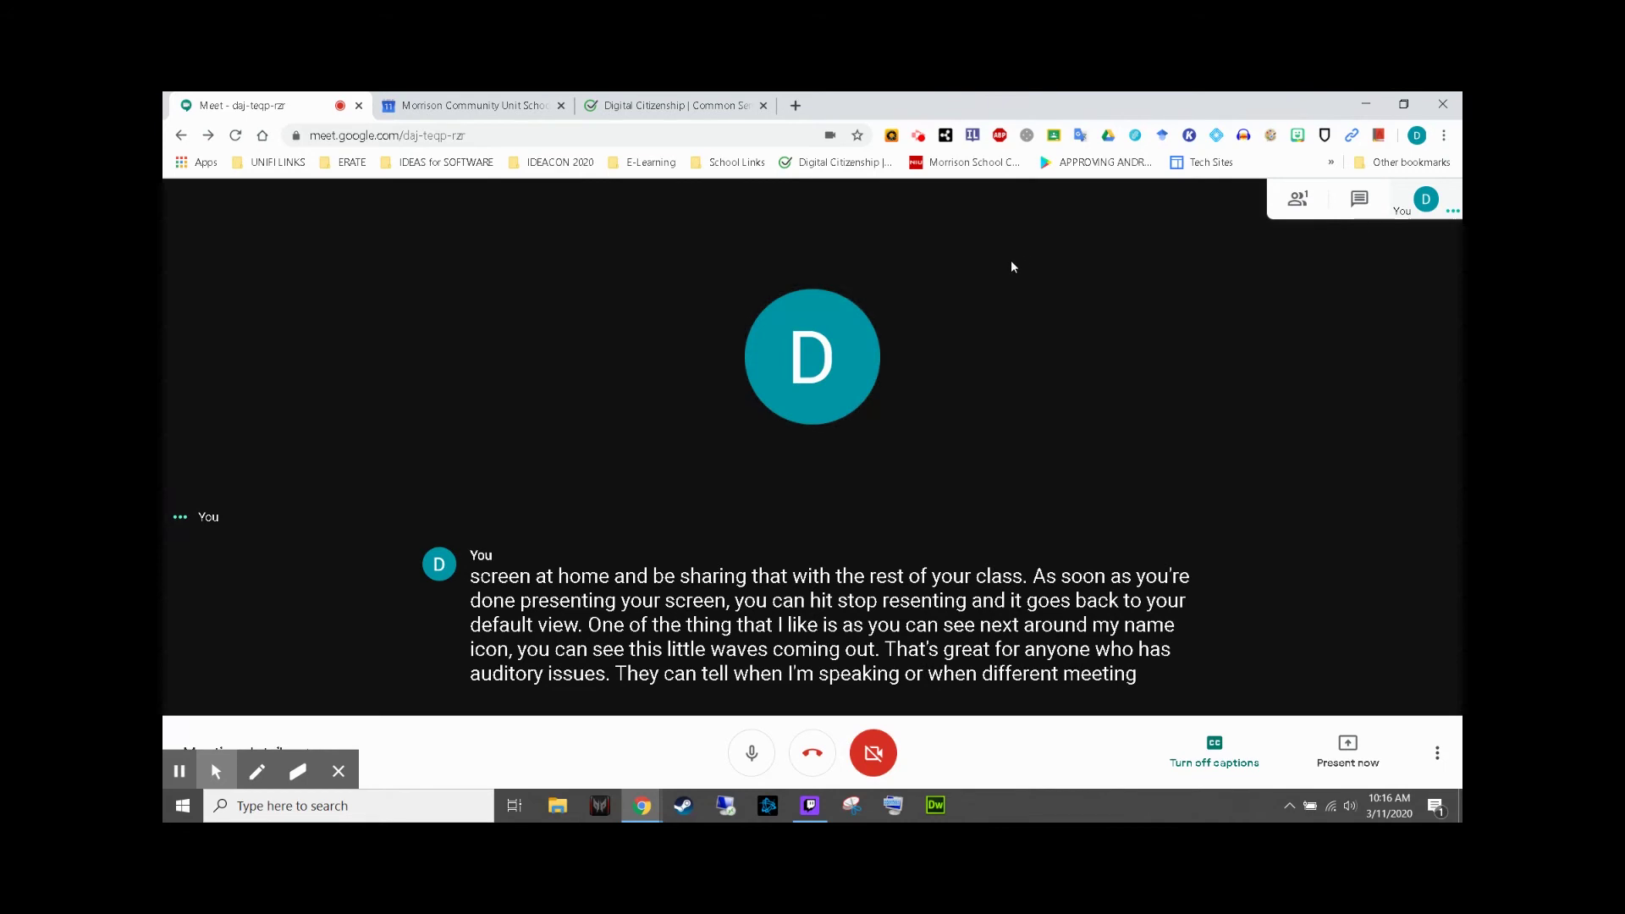
click(336, 773)
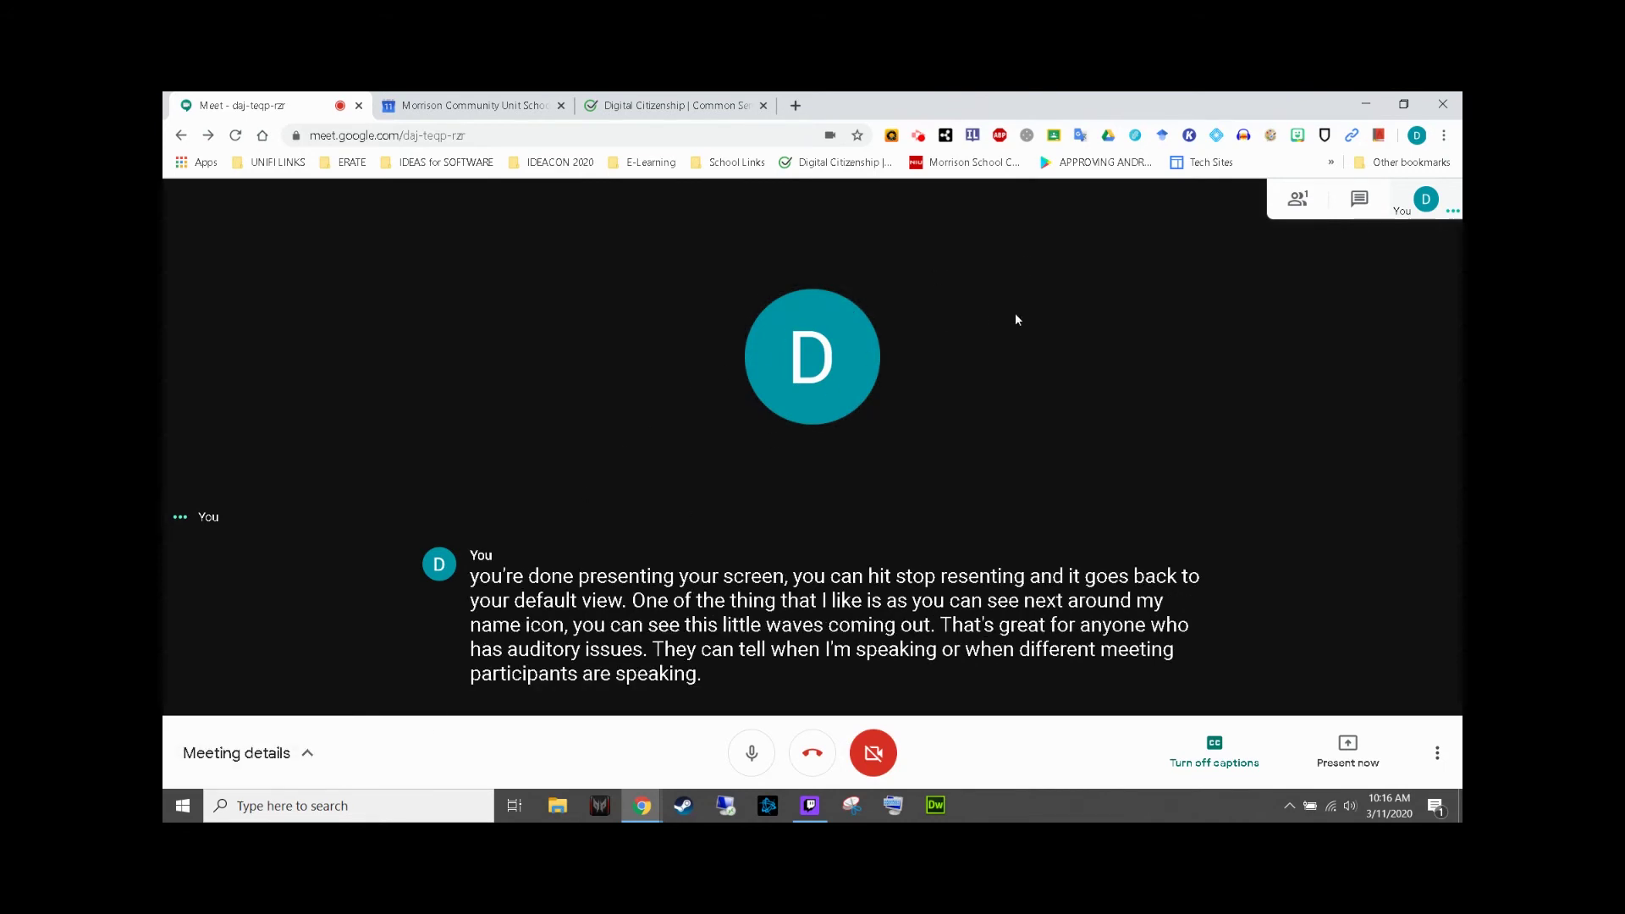
Review the joining info and attachments in the meeting details, and leave the call
click(288, 754)
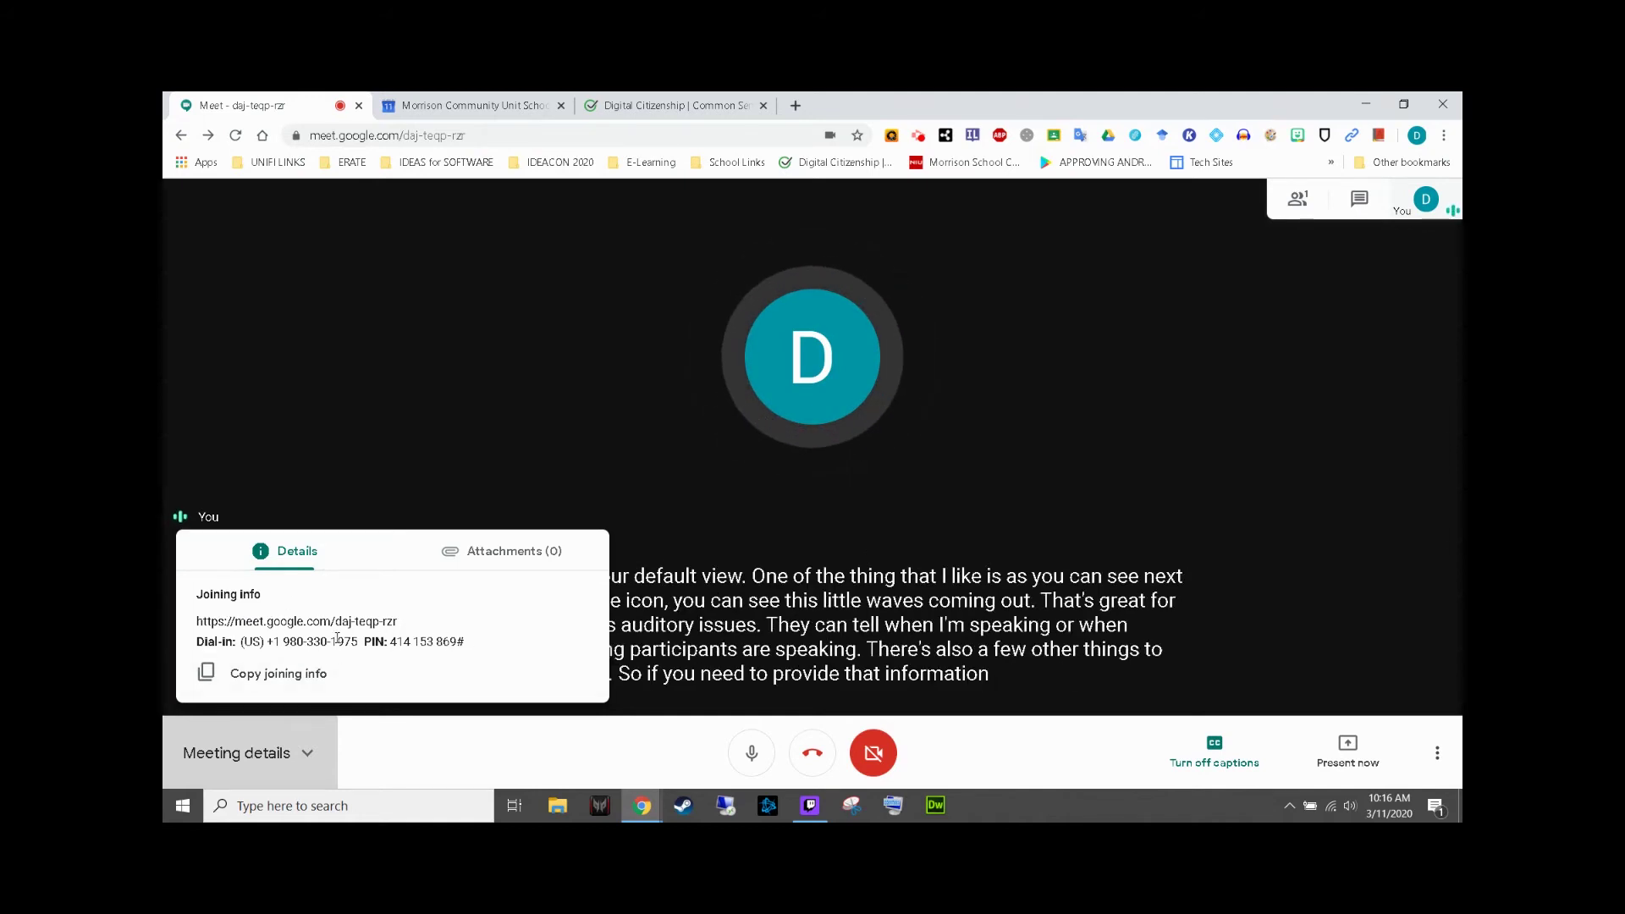
click(477, 560)
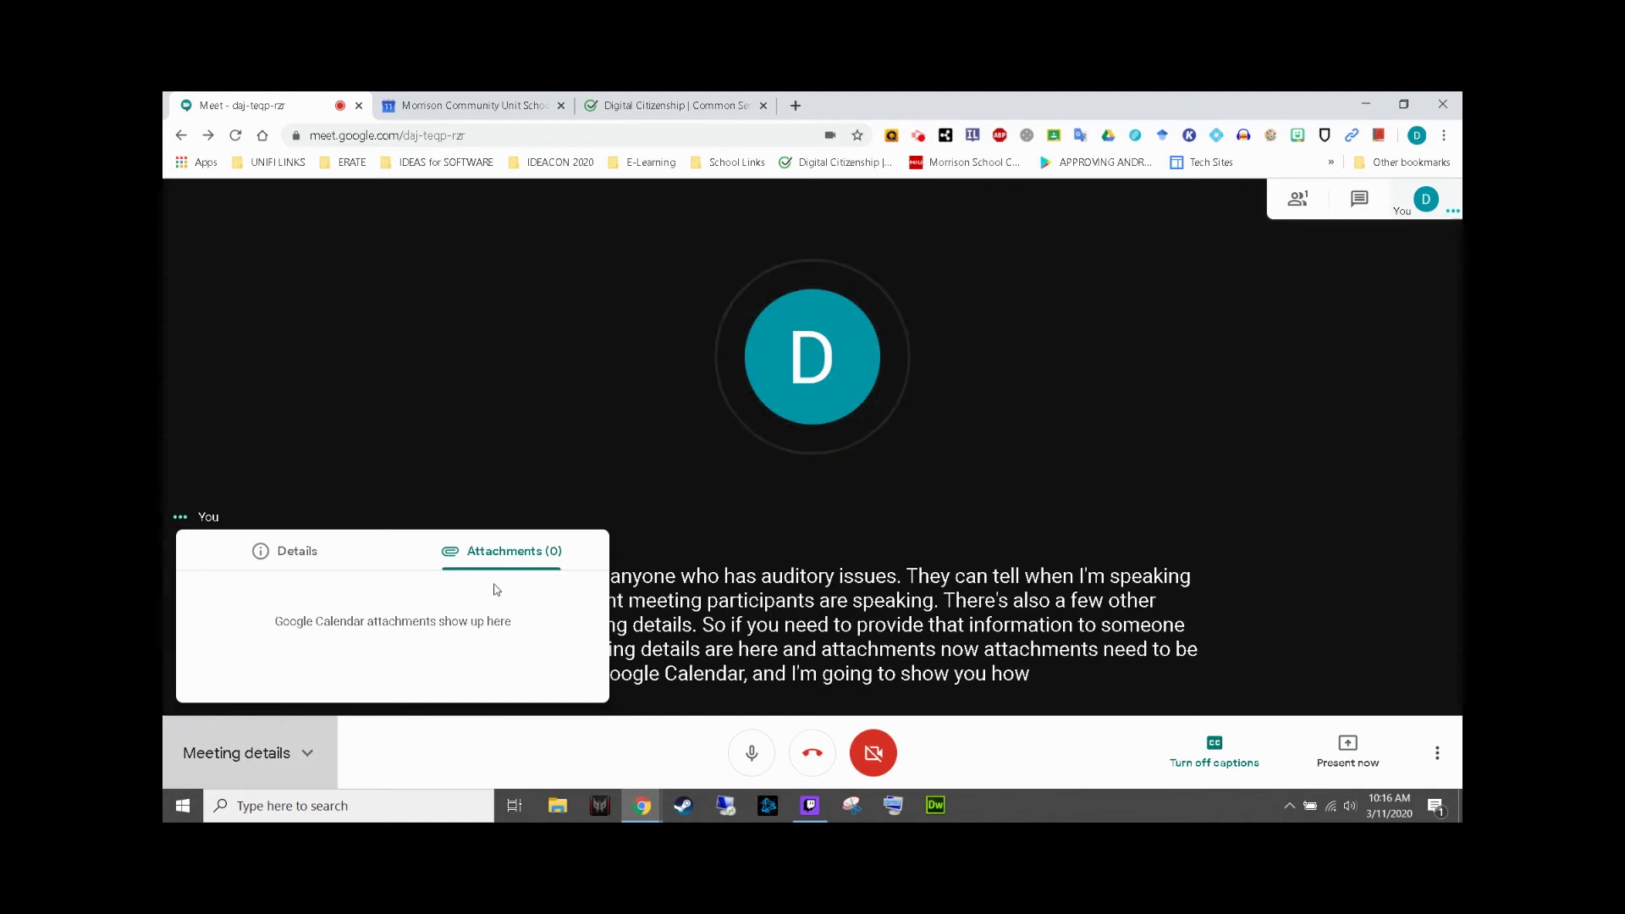
click(327, 554)
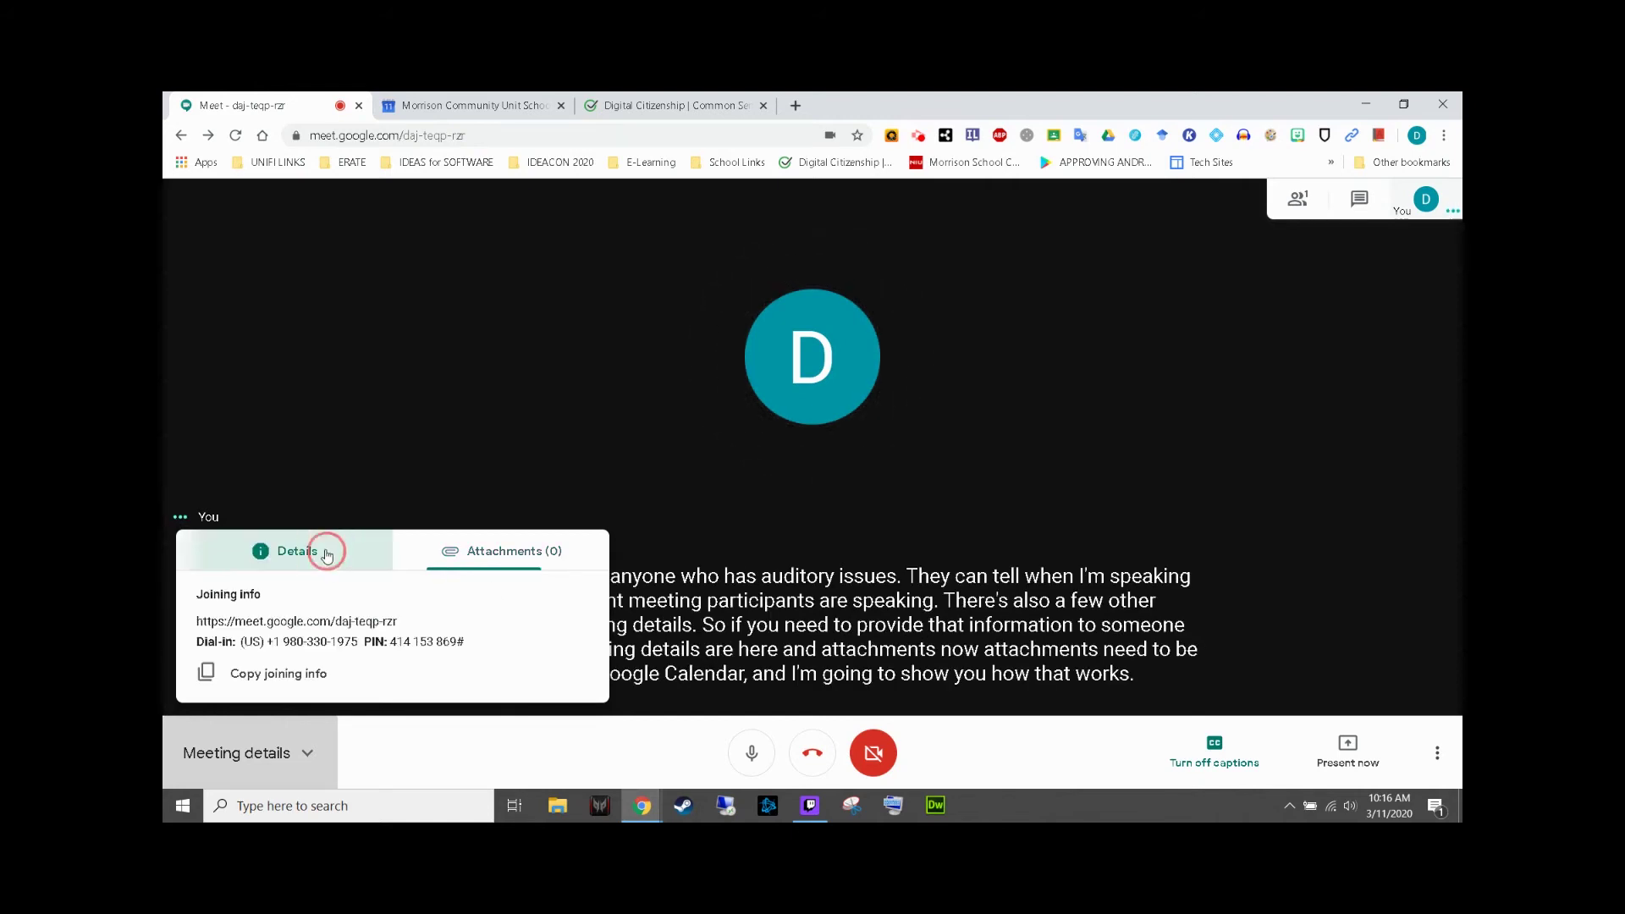
click(817, 755)
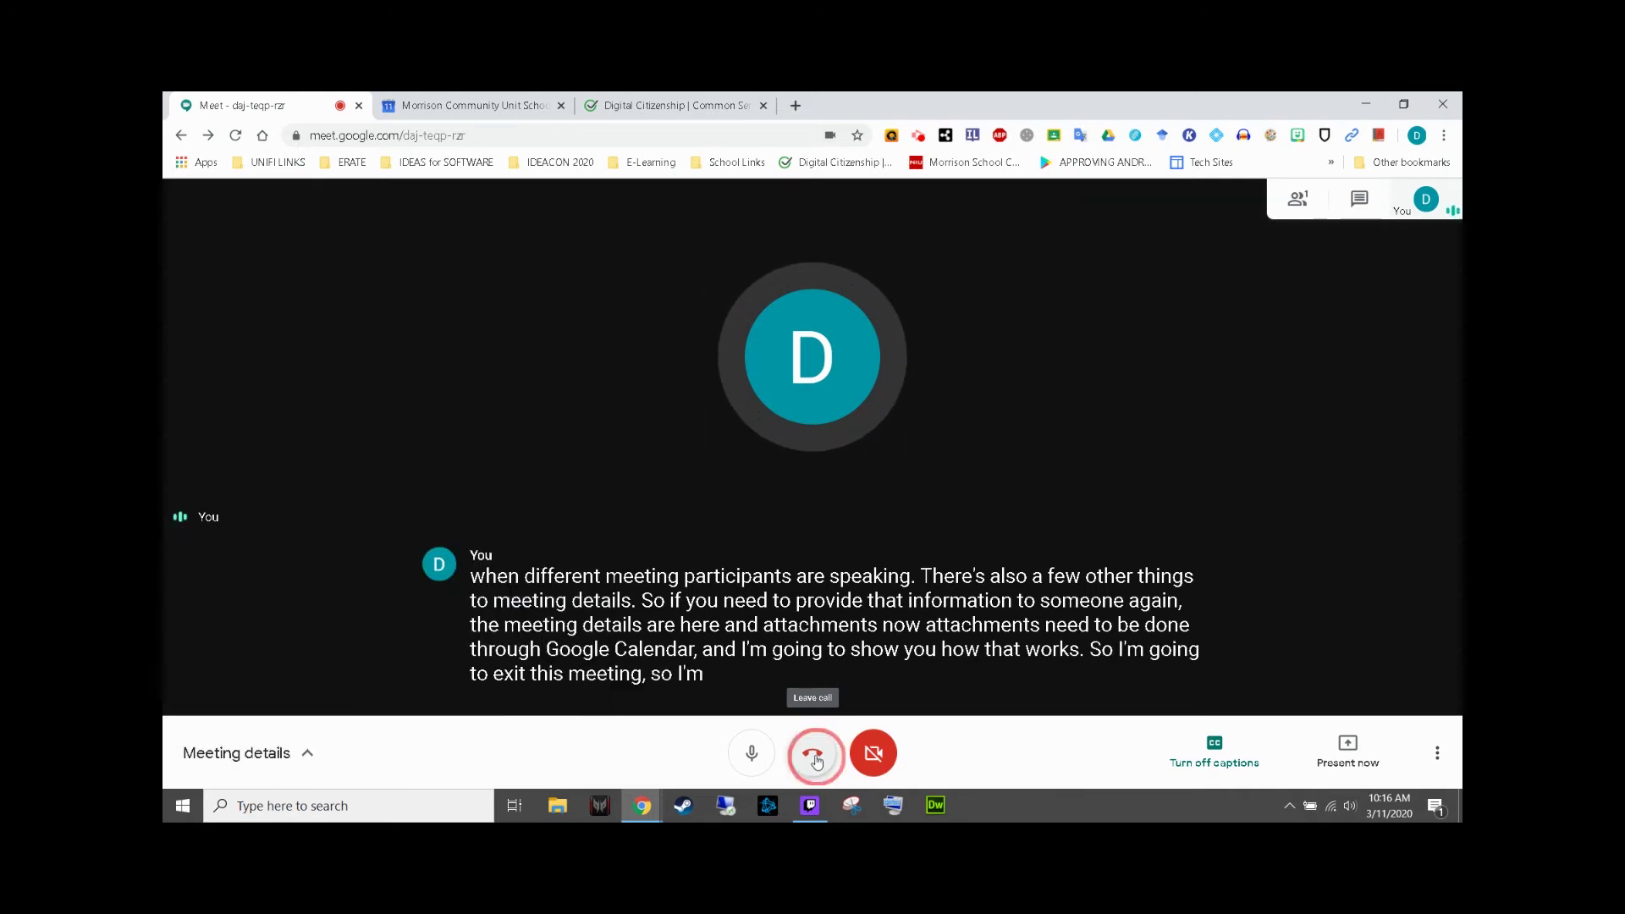
Leave the current call and return to the Meet home screen
click(815, 755)
click(832, 345)
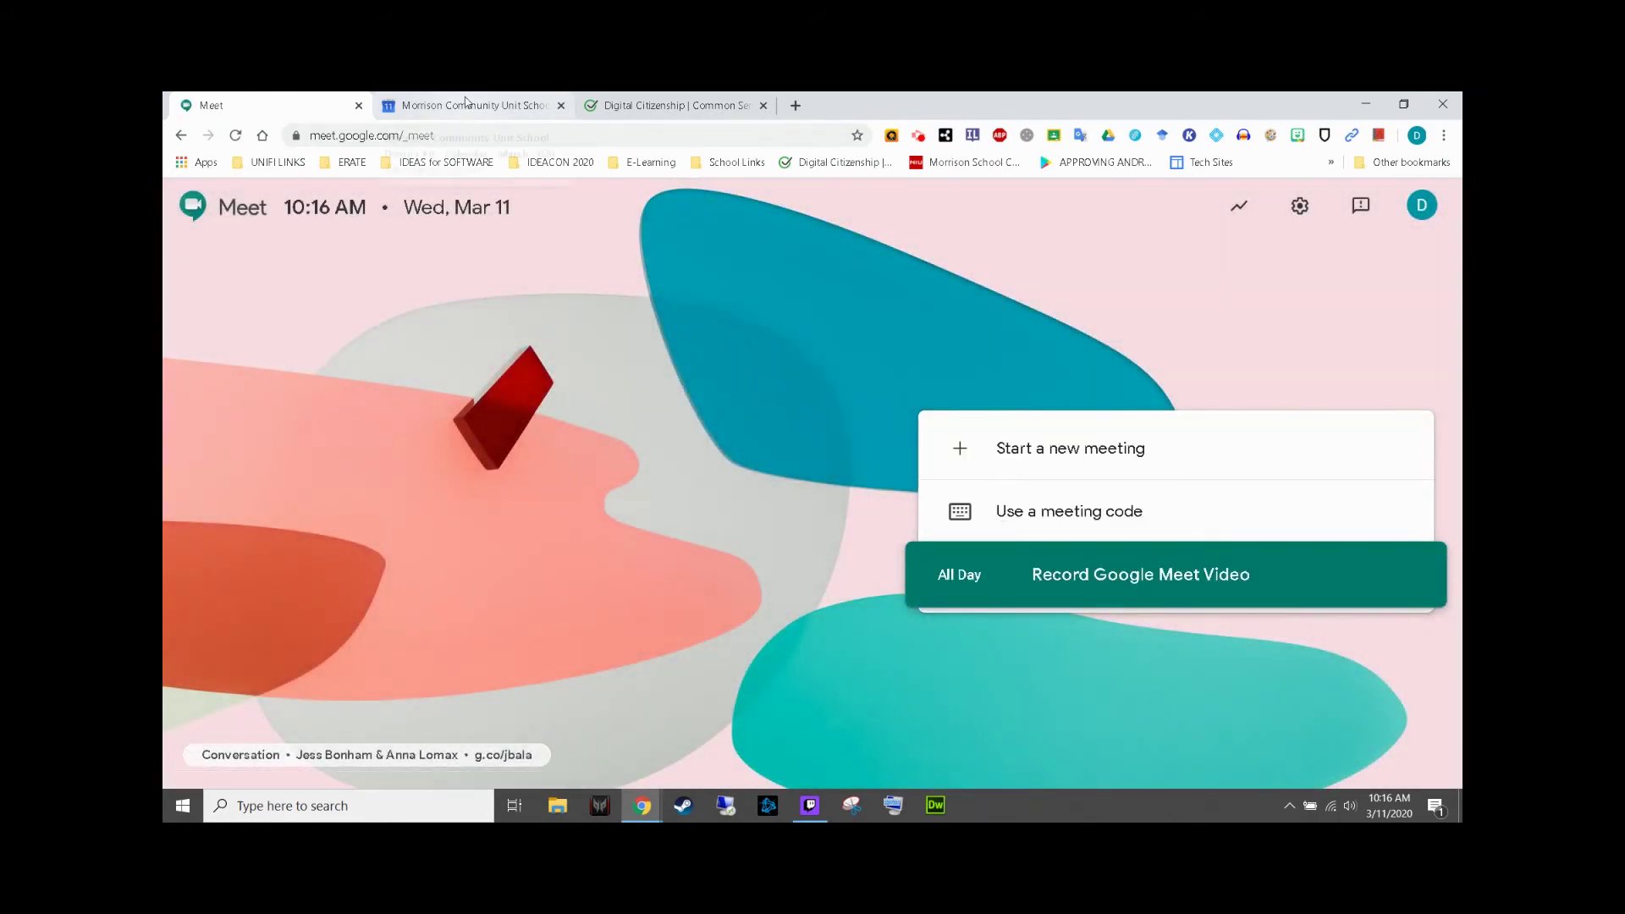
Switch to Google Calendar, start an all-day event titled Test on March 11, 2020, and open its full editing options
click(465, 103)
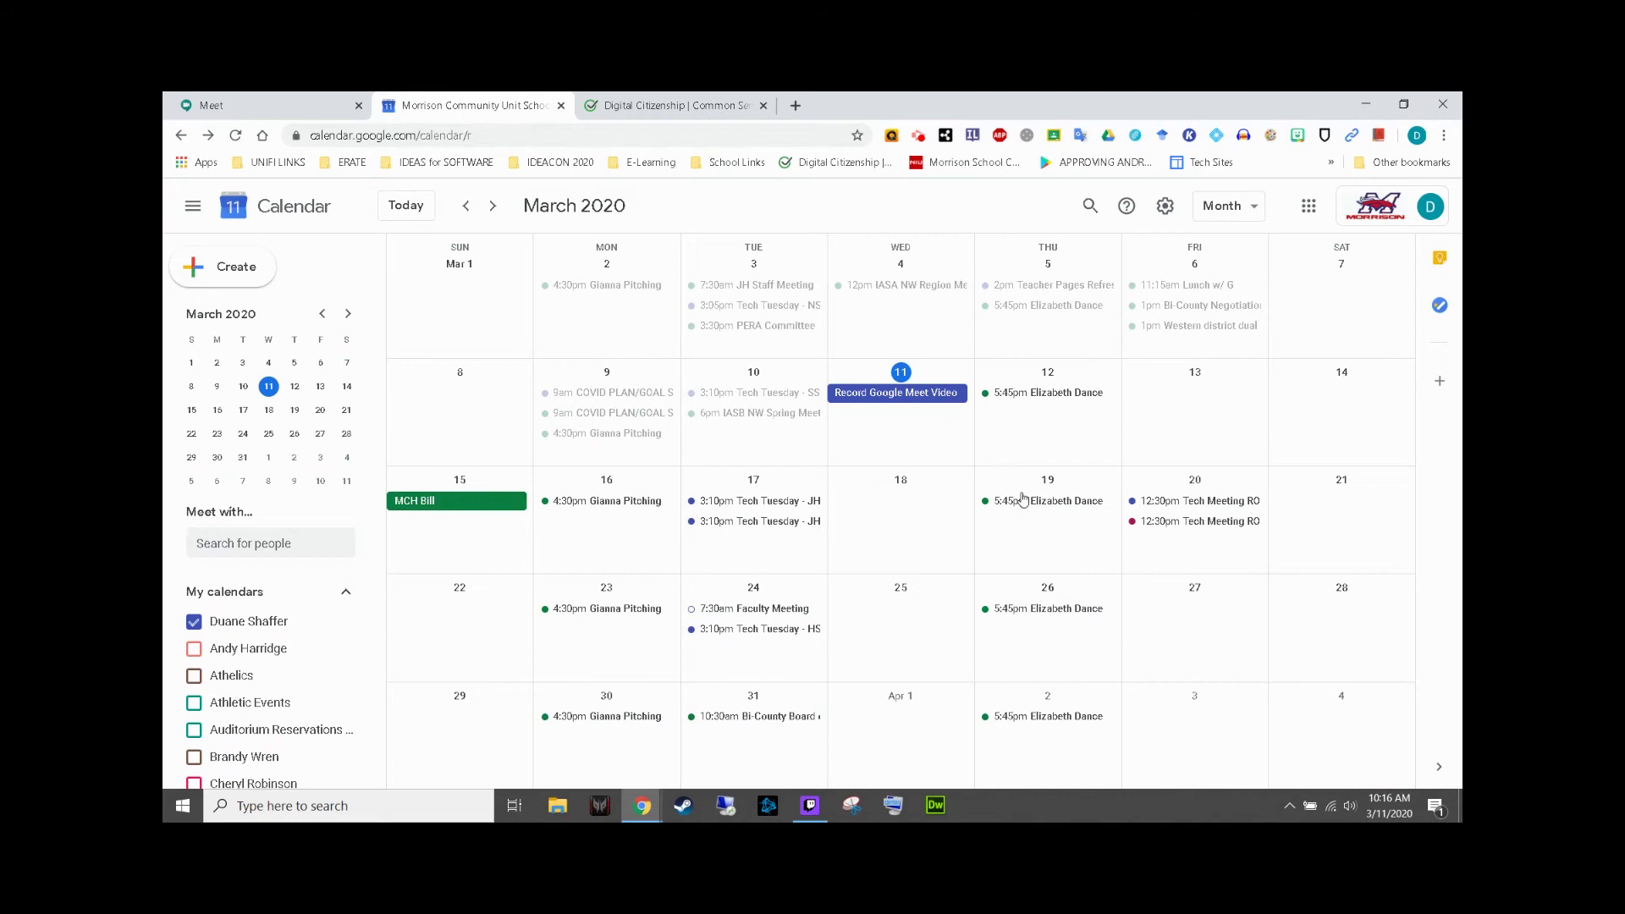
click(905, 427)
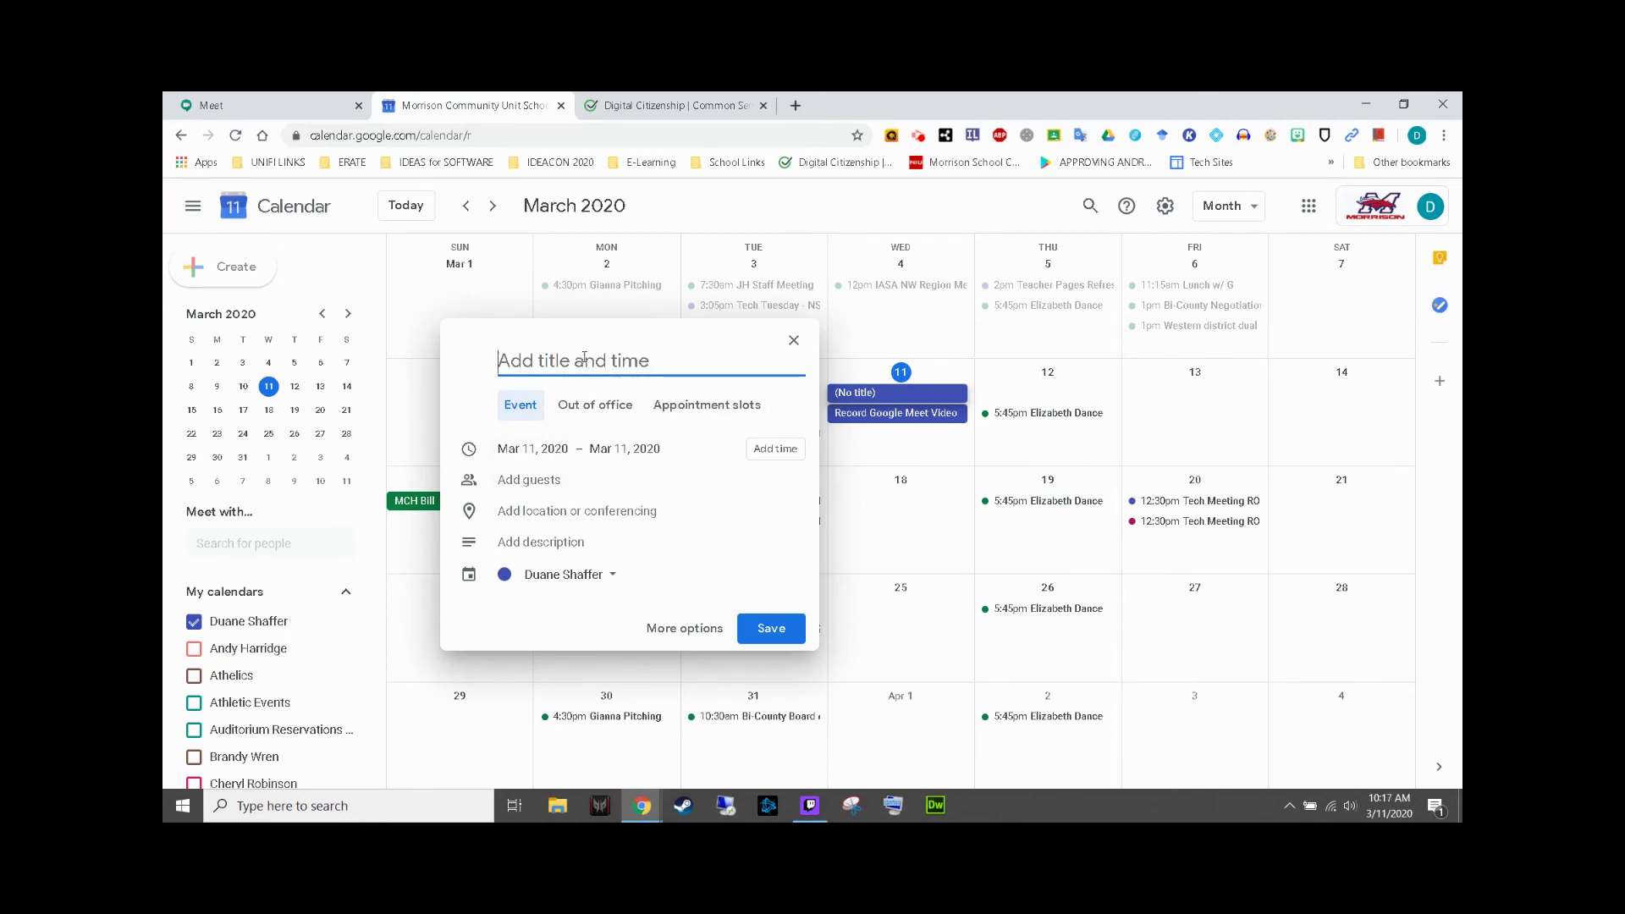
text(Test)
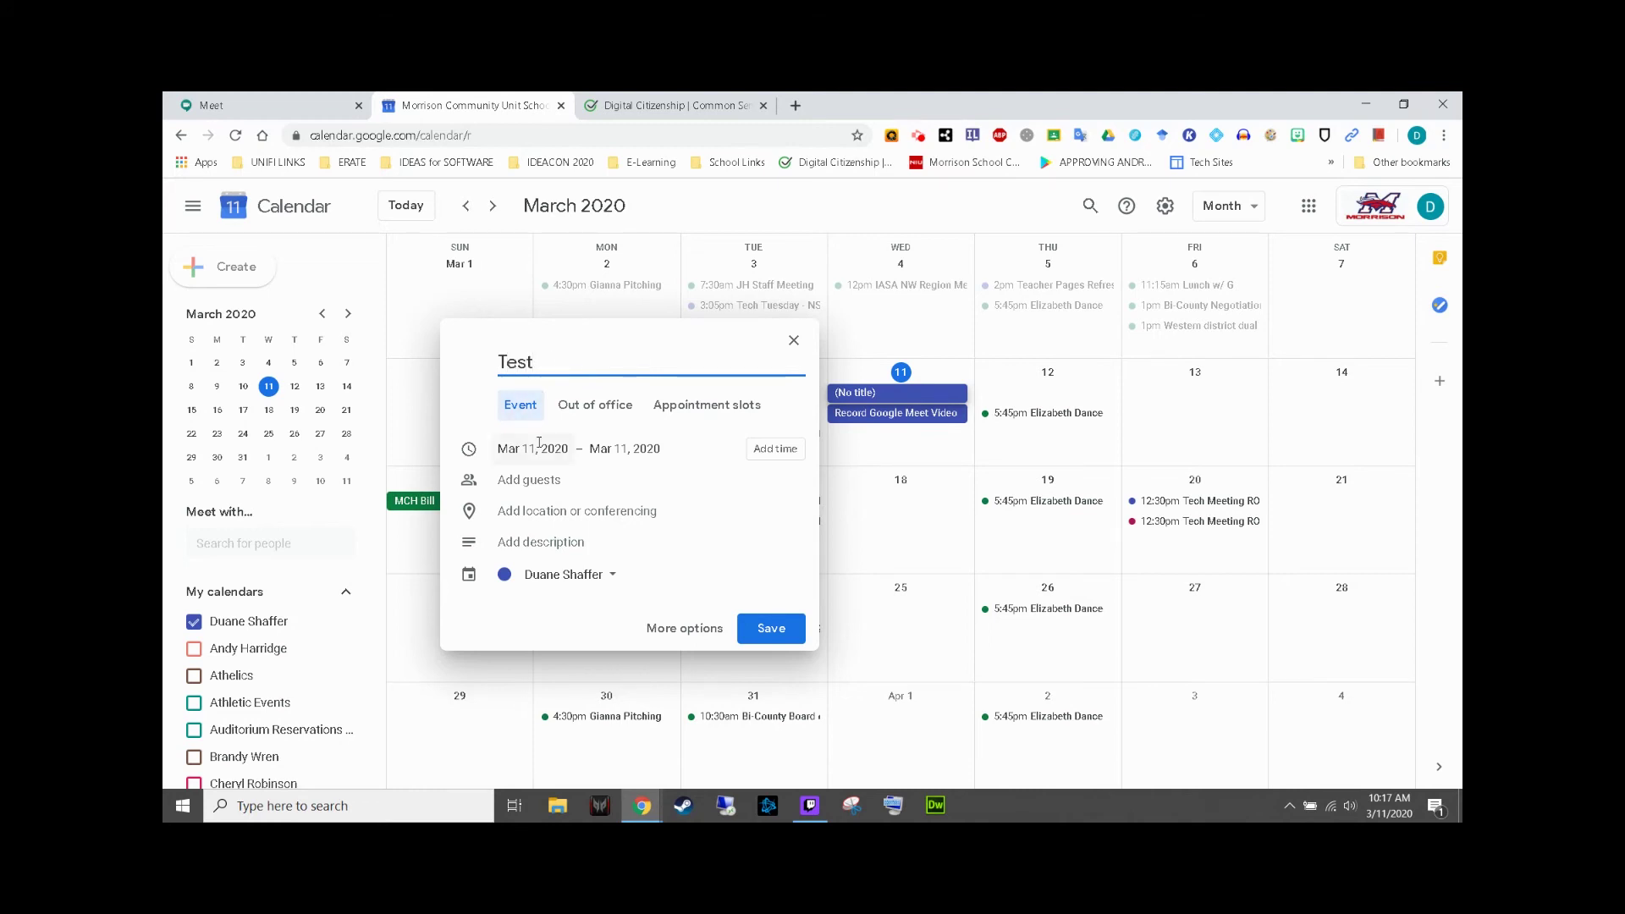
click(685, 636)
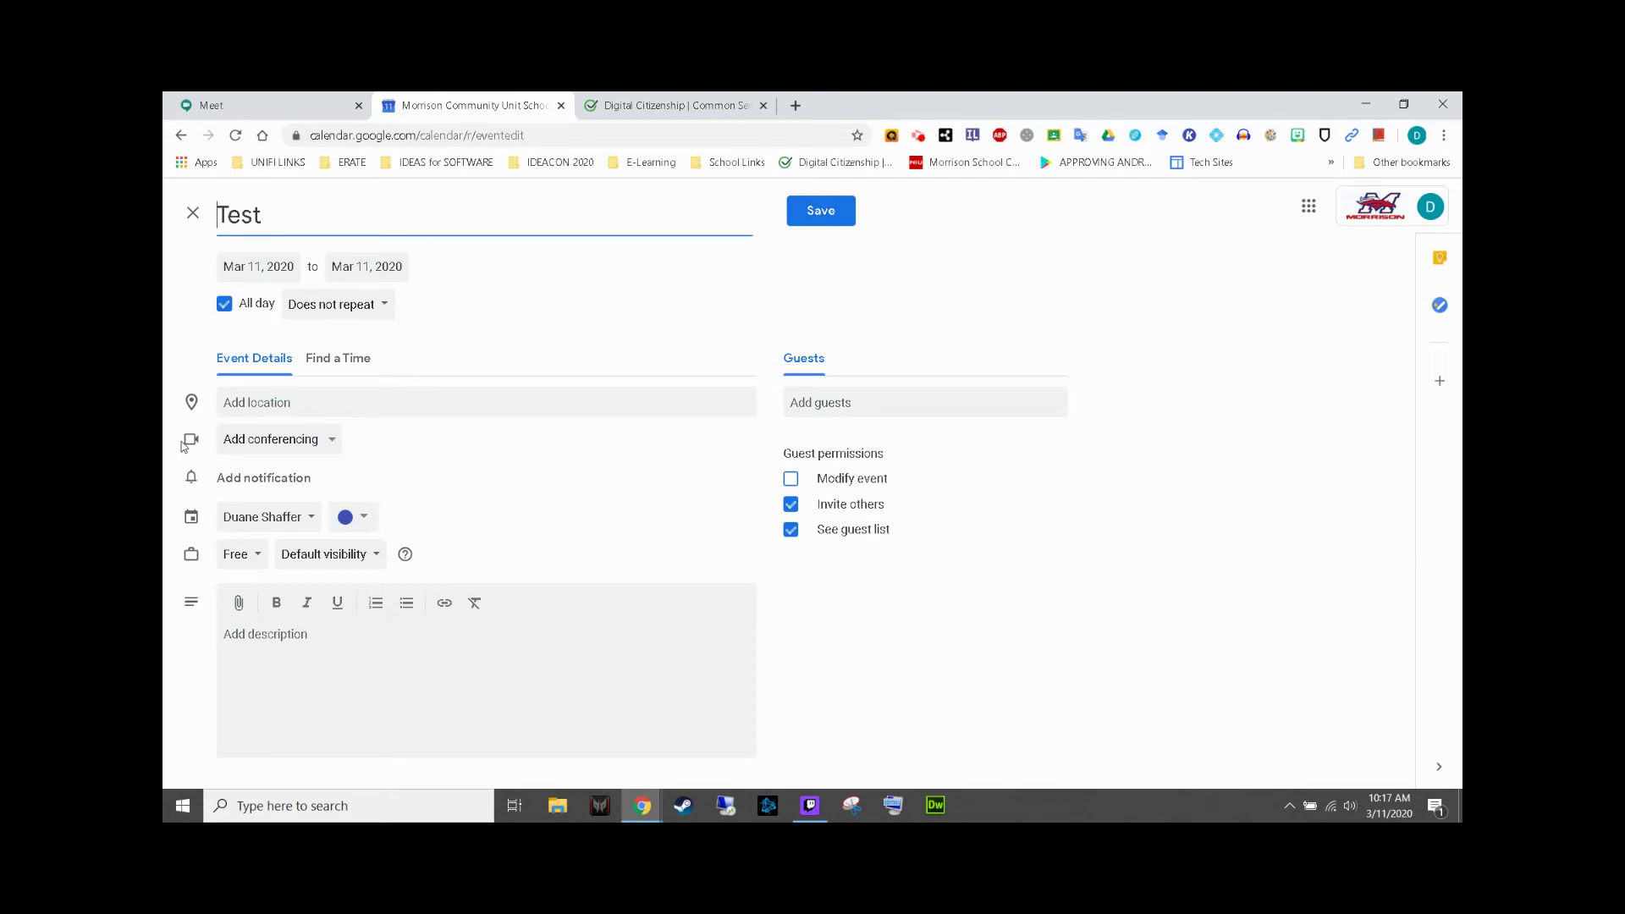
Add Hangouts Meet conferencing to the Test event and attach the recent "Nice to MEET you at Google Meet" document
click(289, 455)
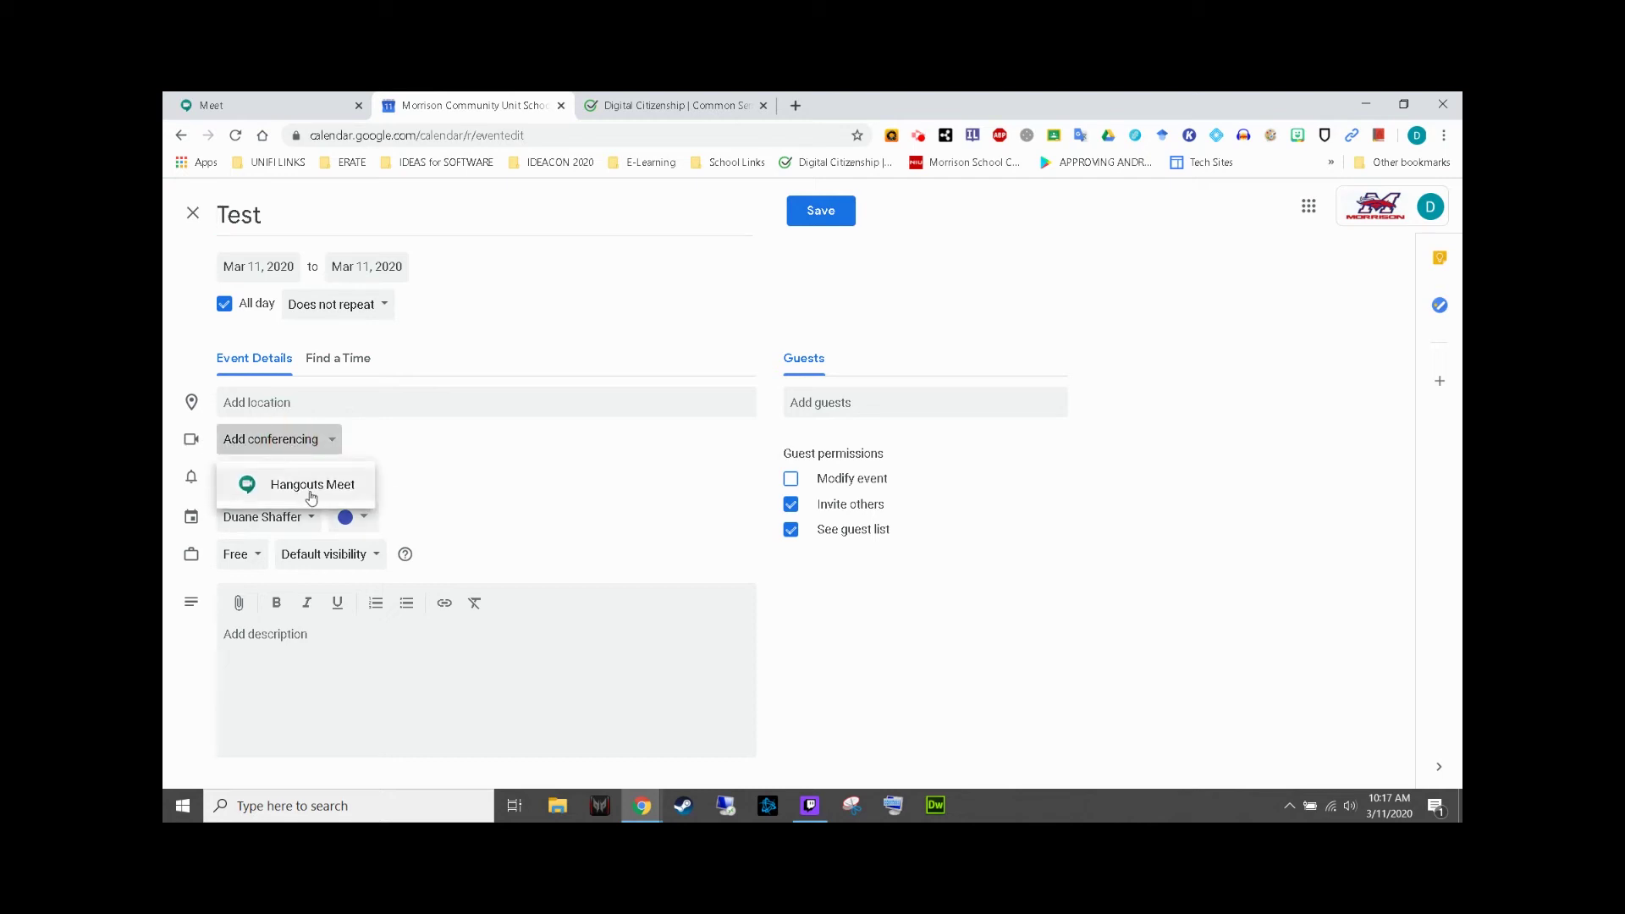
click(311, 489)
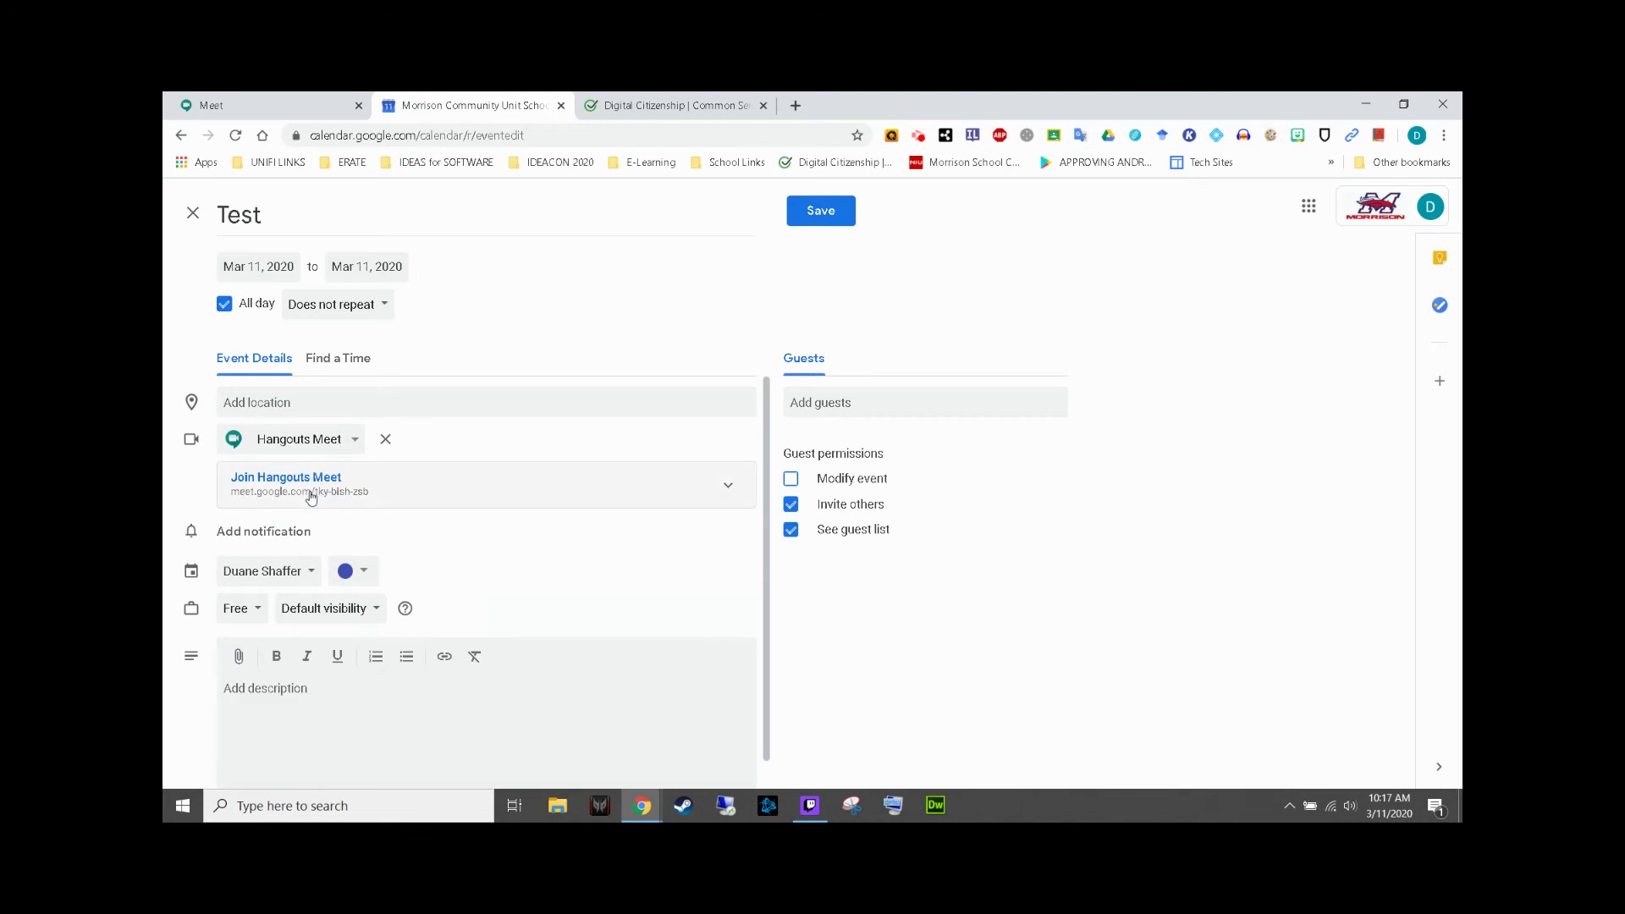
scroll(298, 573, down, 1)
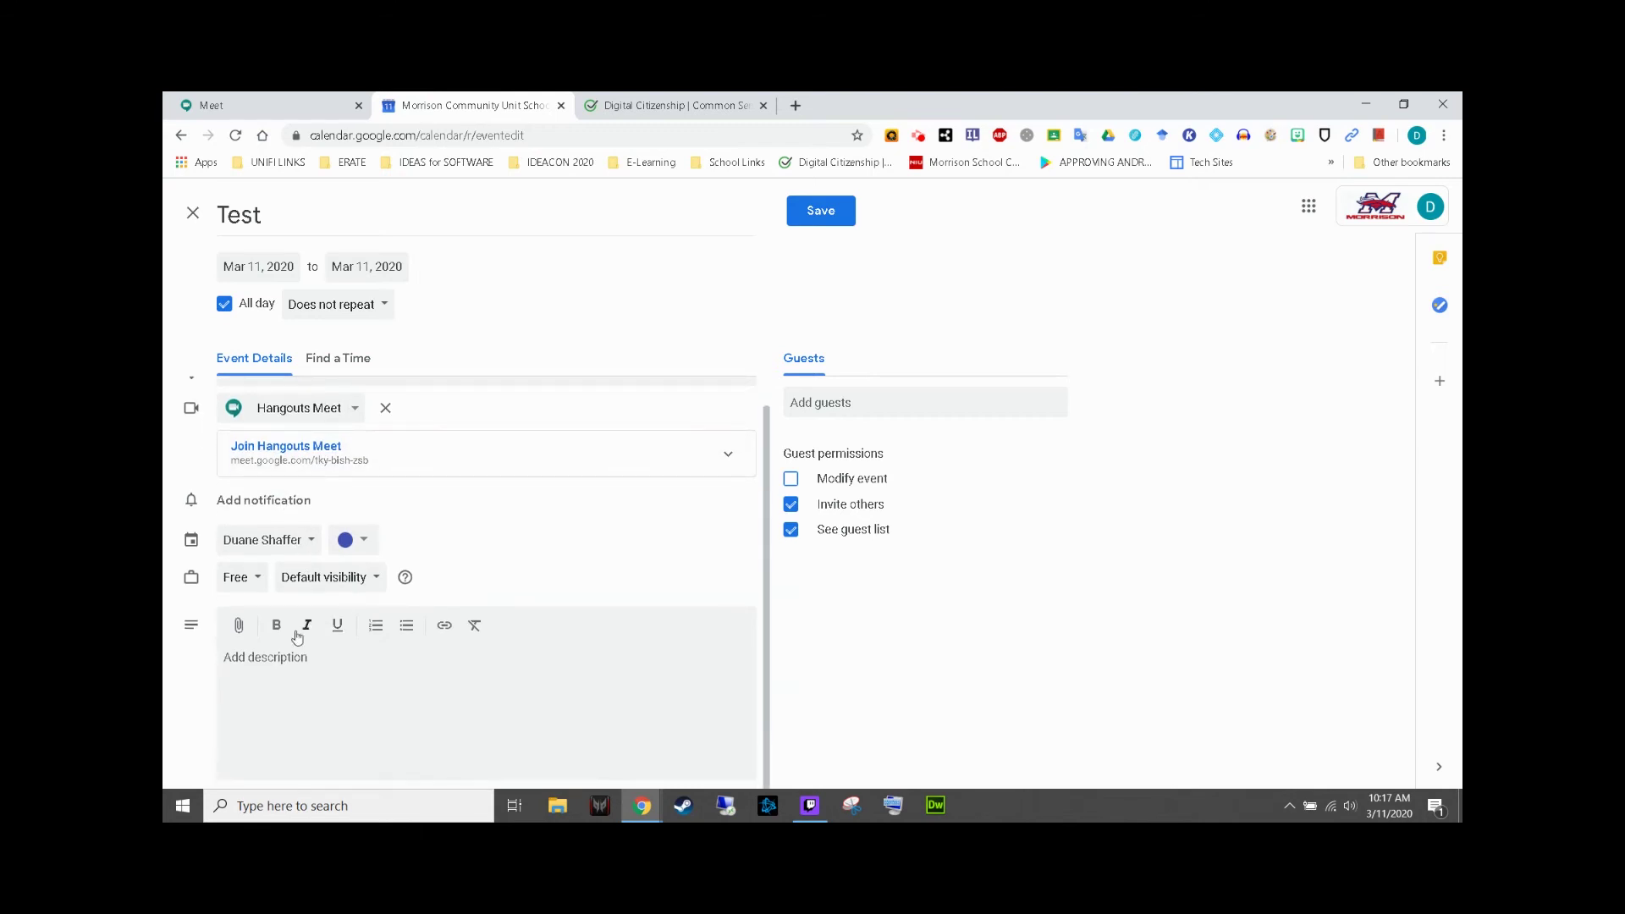
click(240, 629)
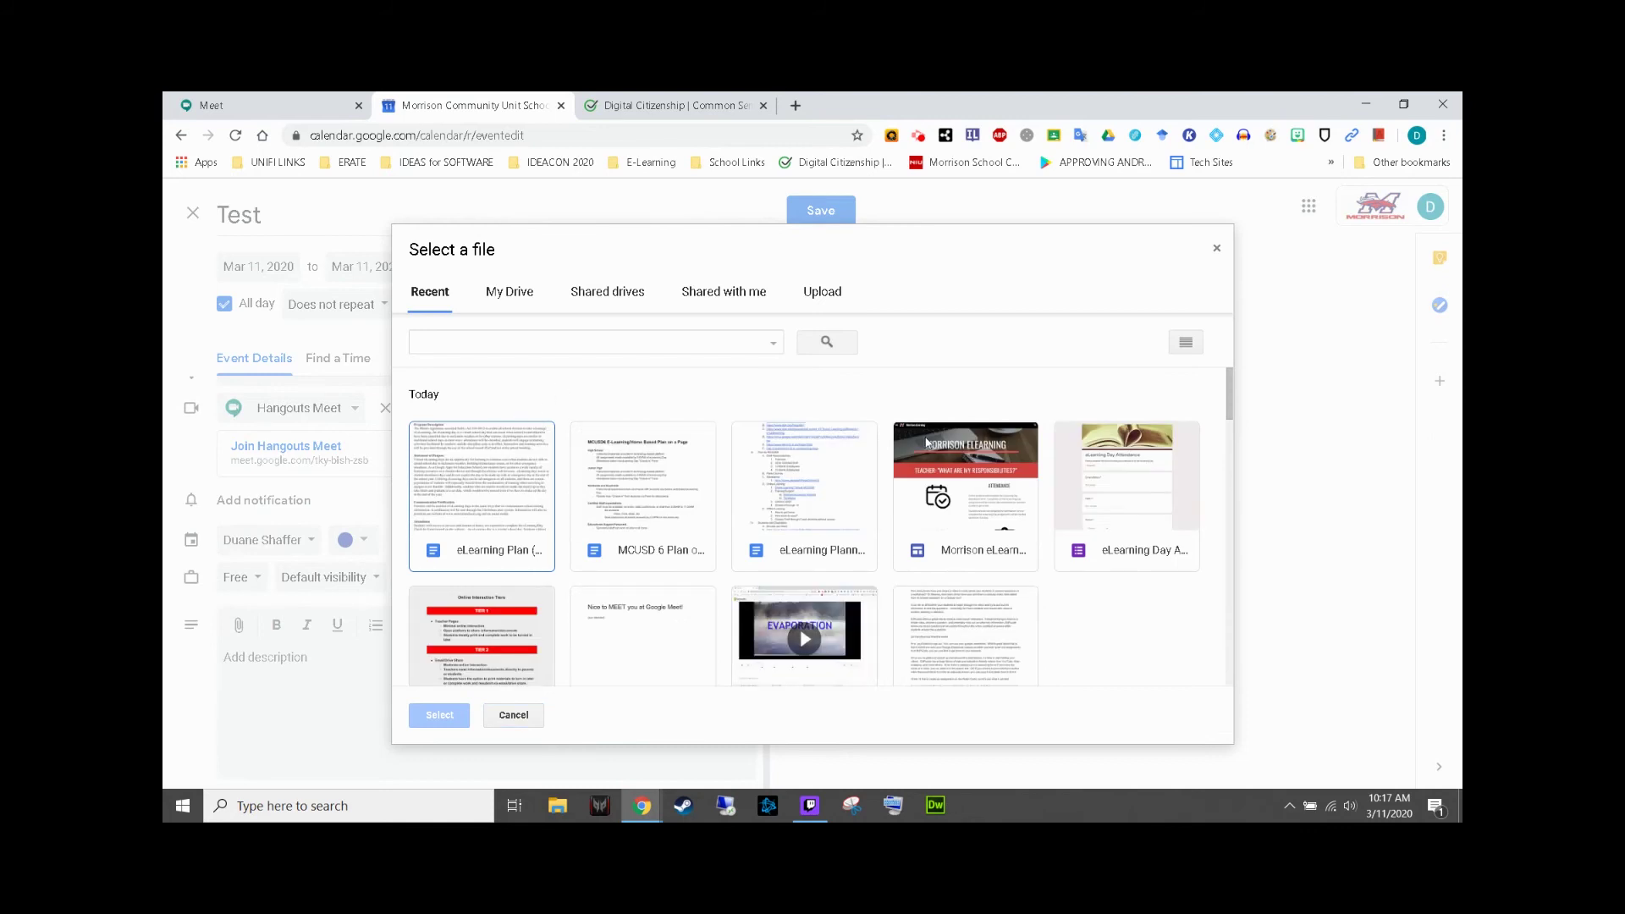
click(621, 629)
click(439, 715)
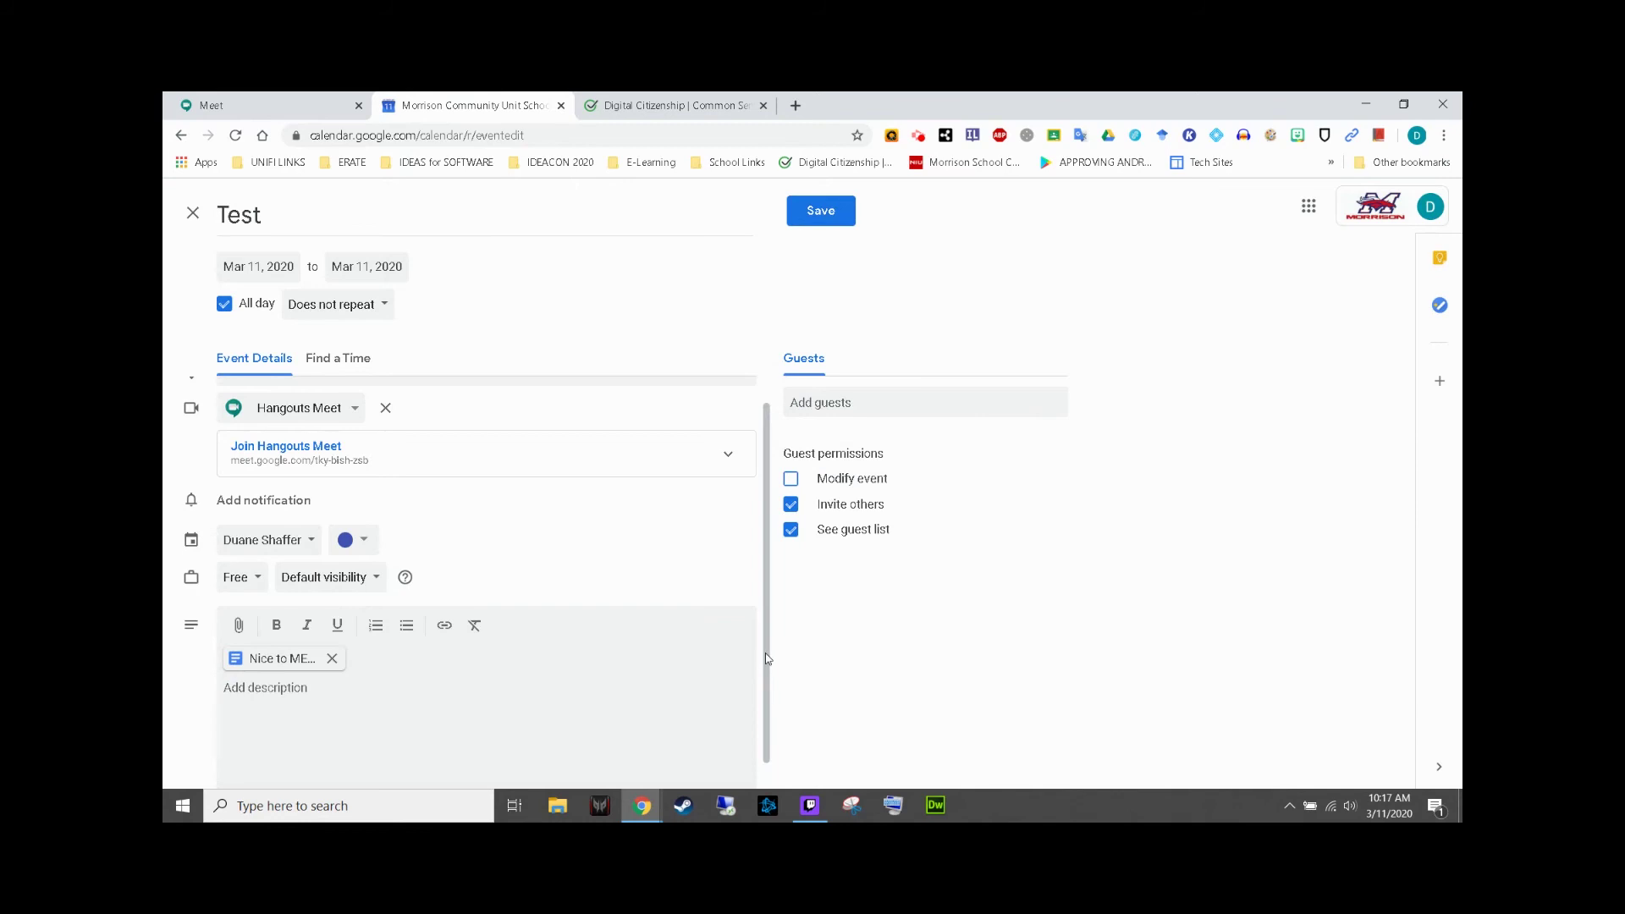
Show the guest suggestions without inviting anyone, and save the Test event
click(872, 401)
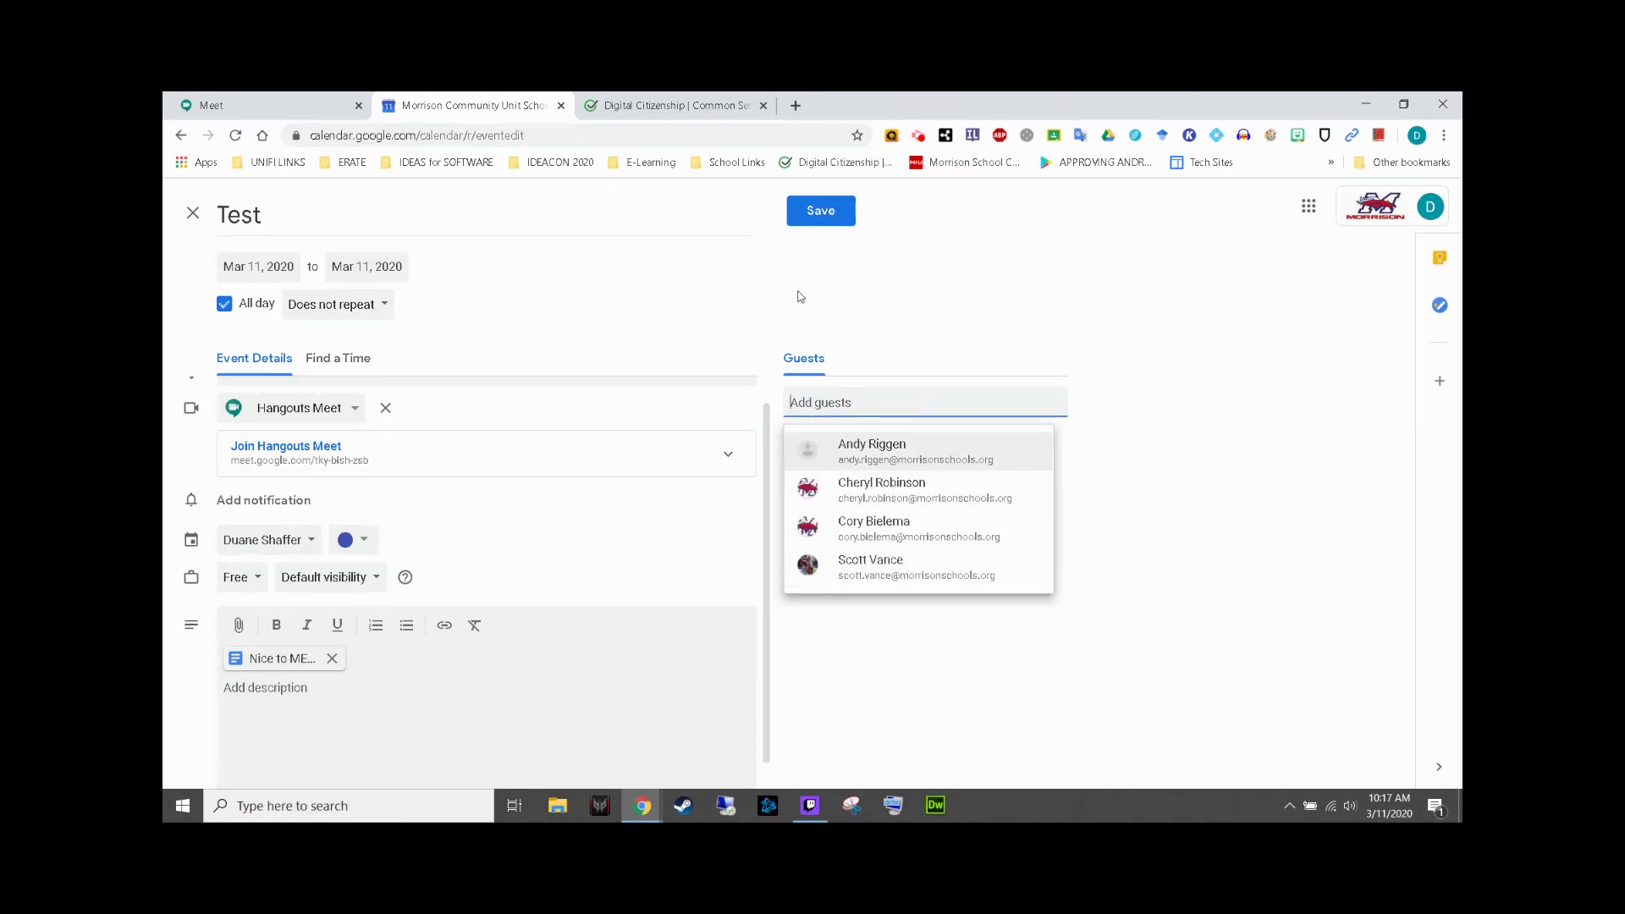
click(819, 211)
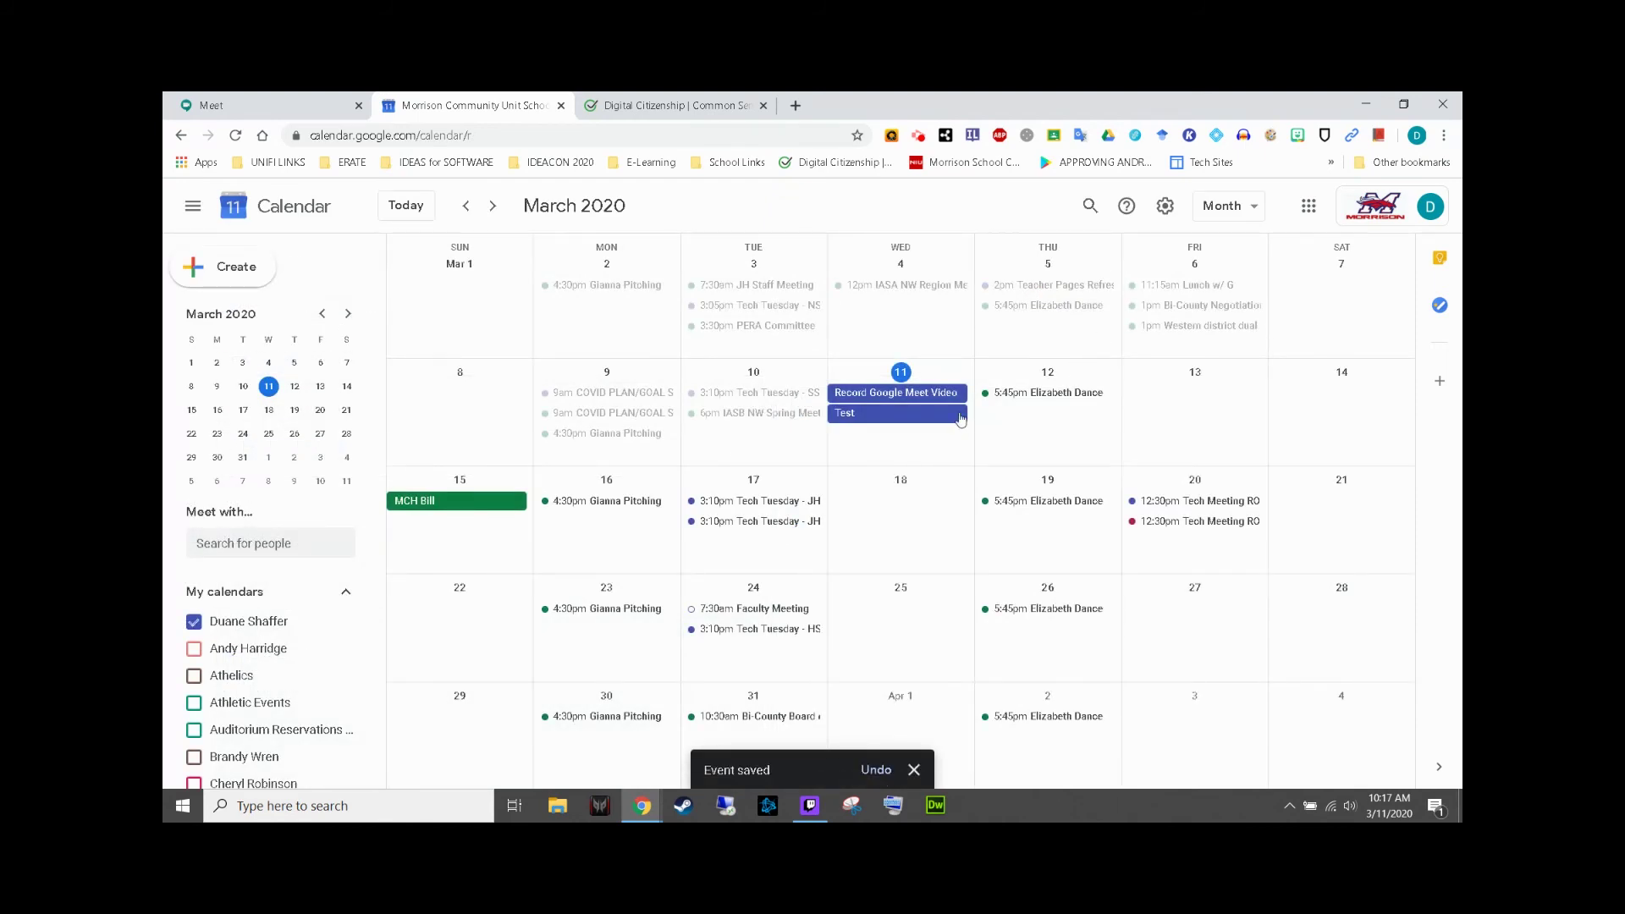
Return to Meet and join the scheduled "Record Google Meet Video" meeting with the camera off
click(272, 100)
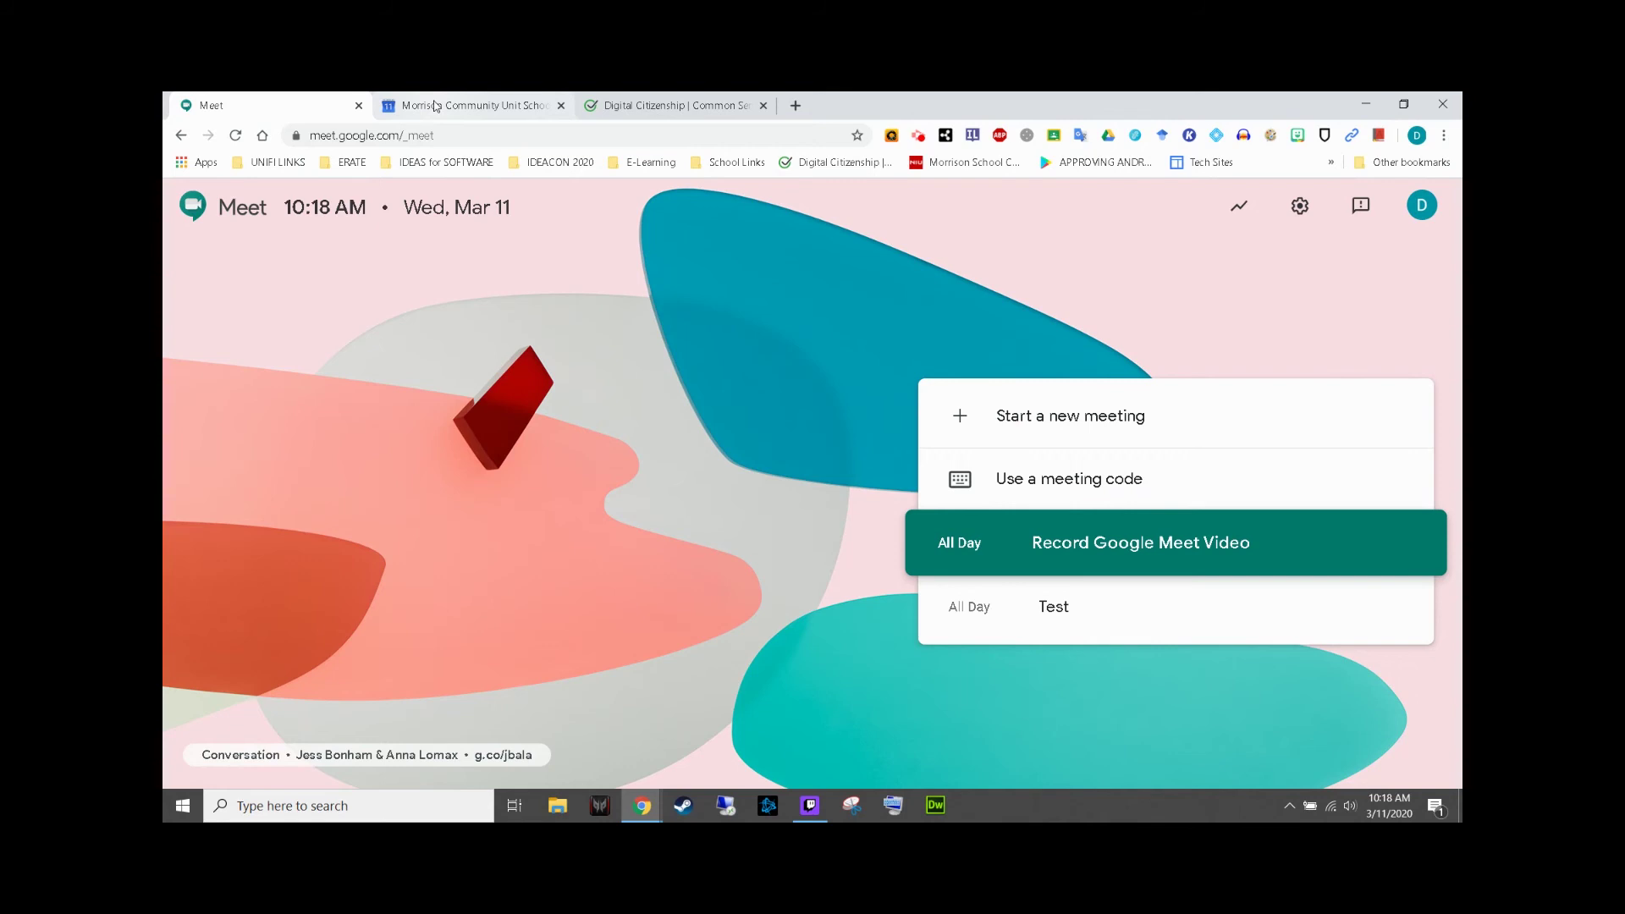
click(1109, 547)
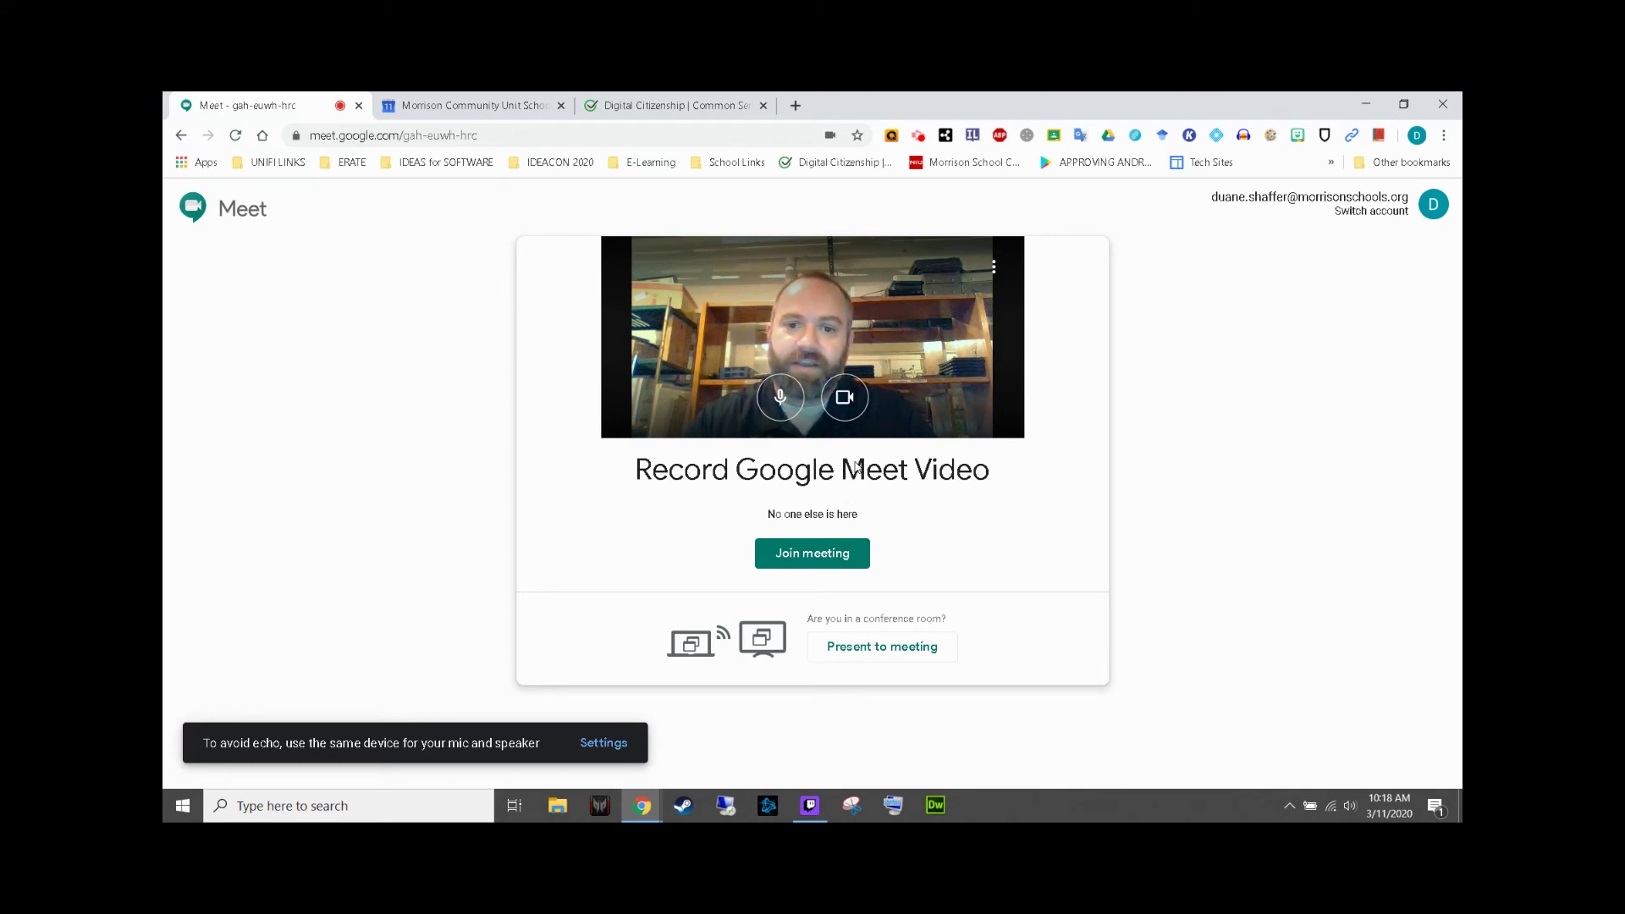
click(842, 398)
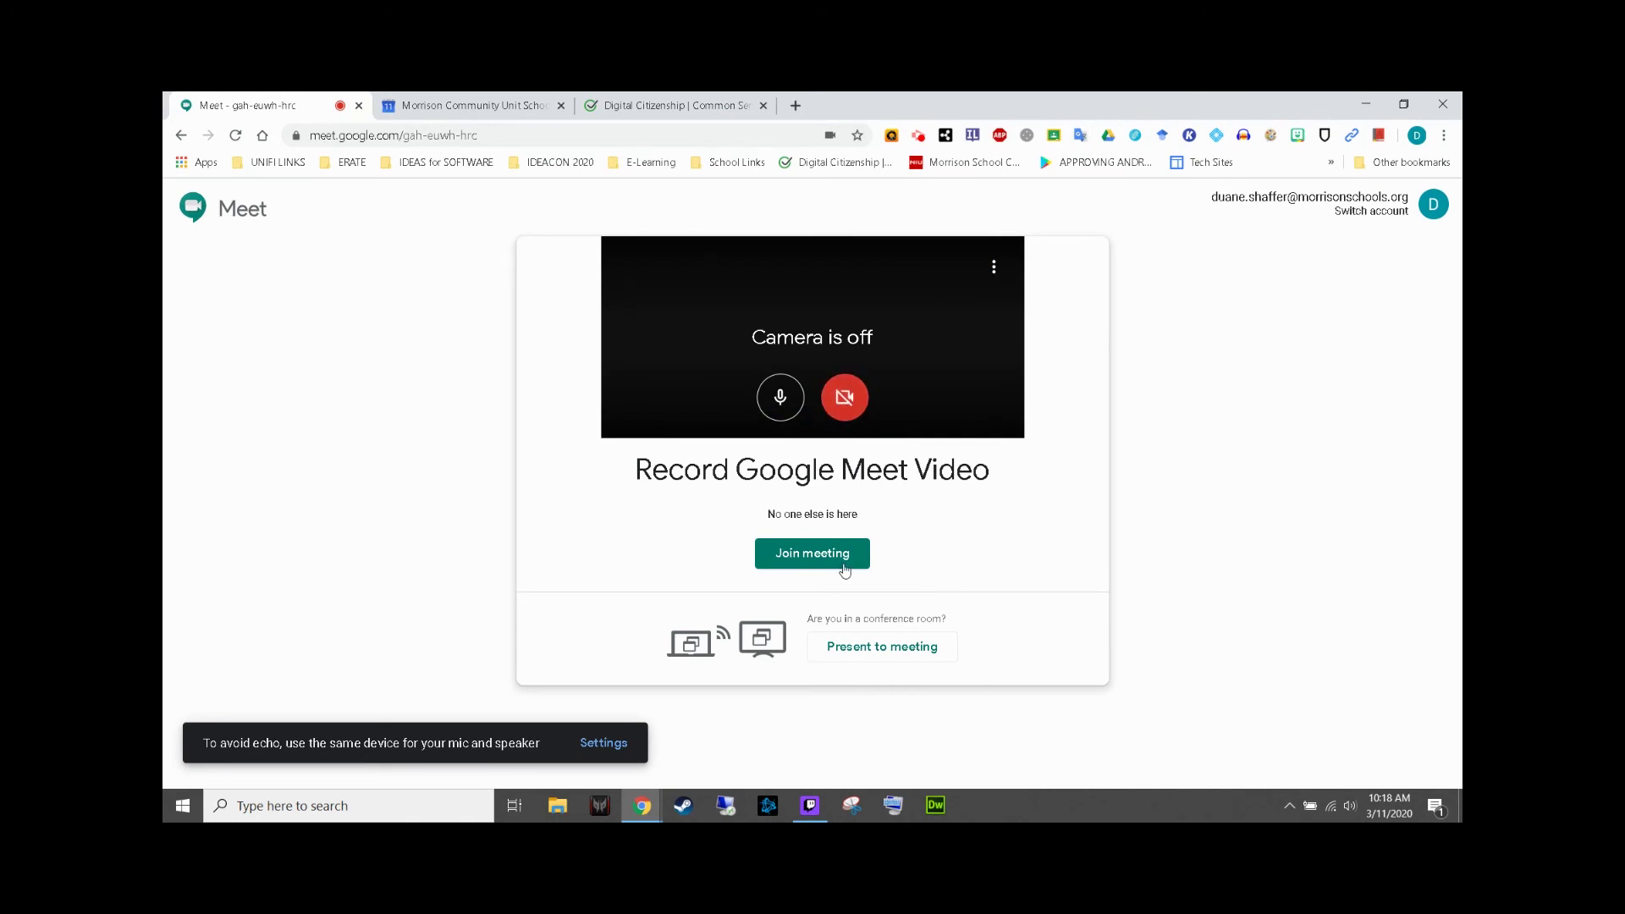
click(814, 558)
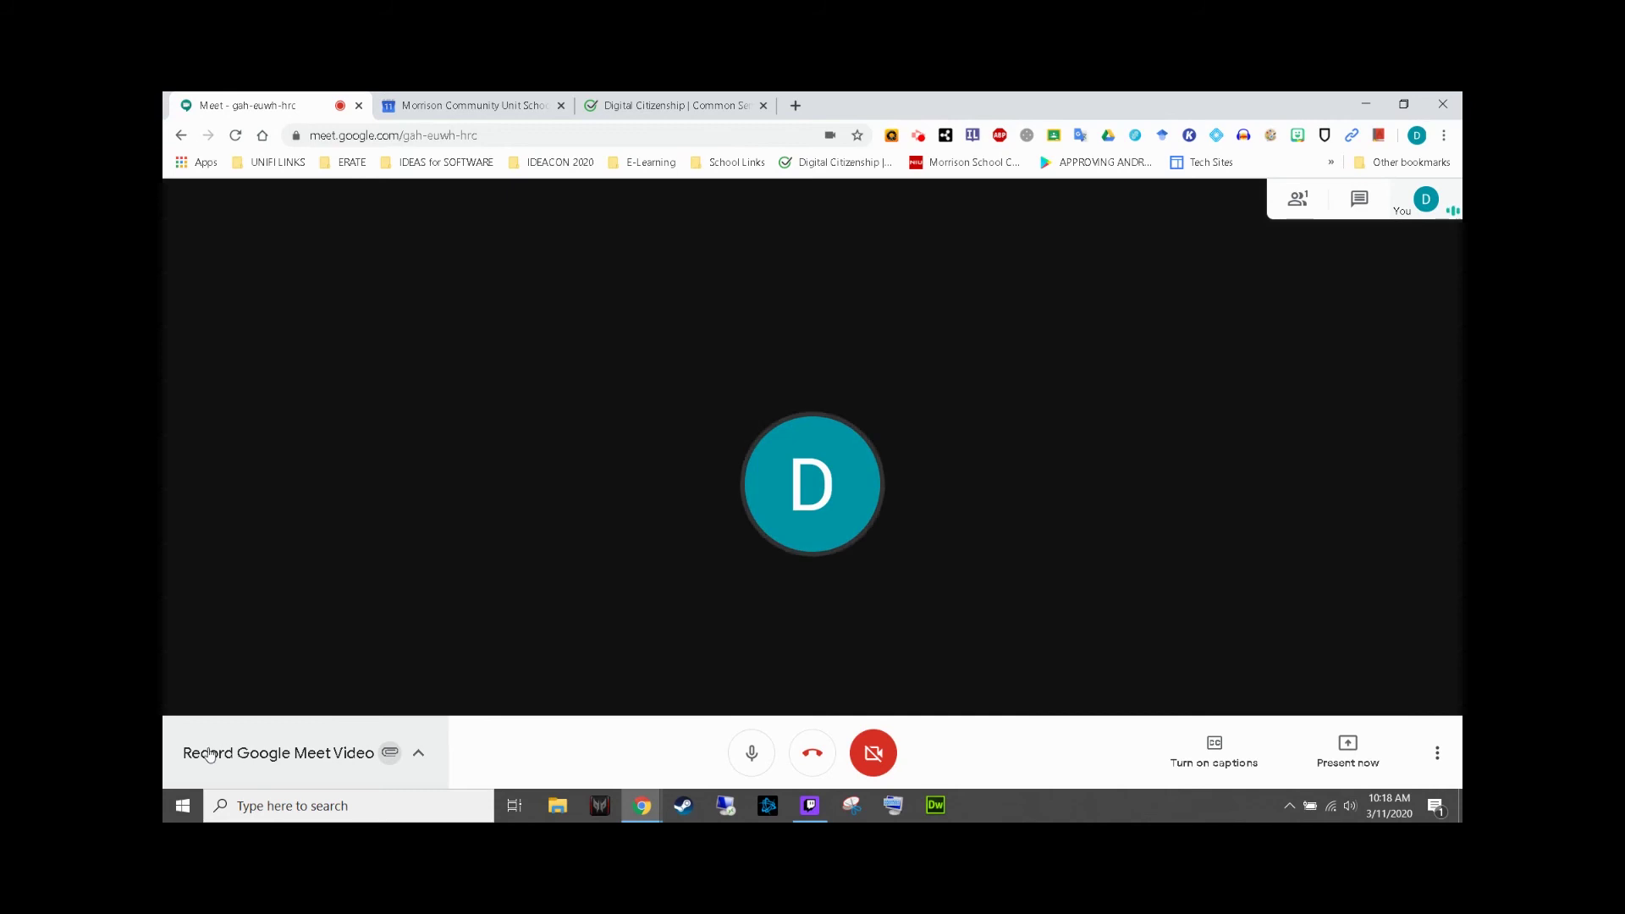
Review the meeting's joining details and attachments, and open the attached "Nice to MEET you at Google Meet" document
click(417, 752)
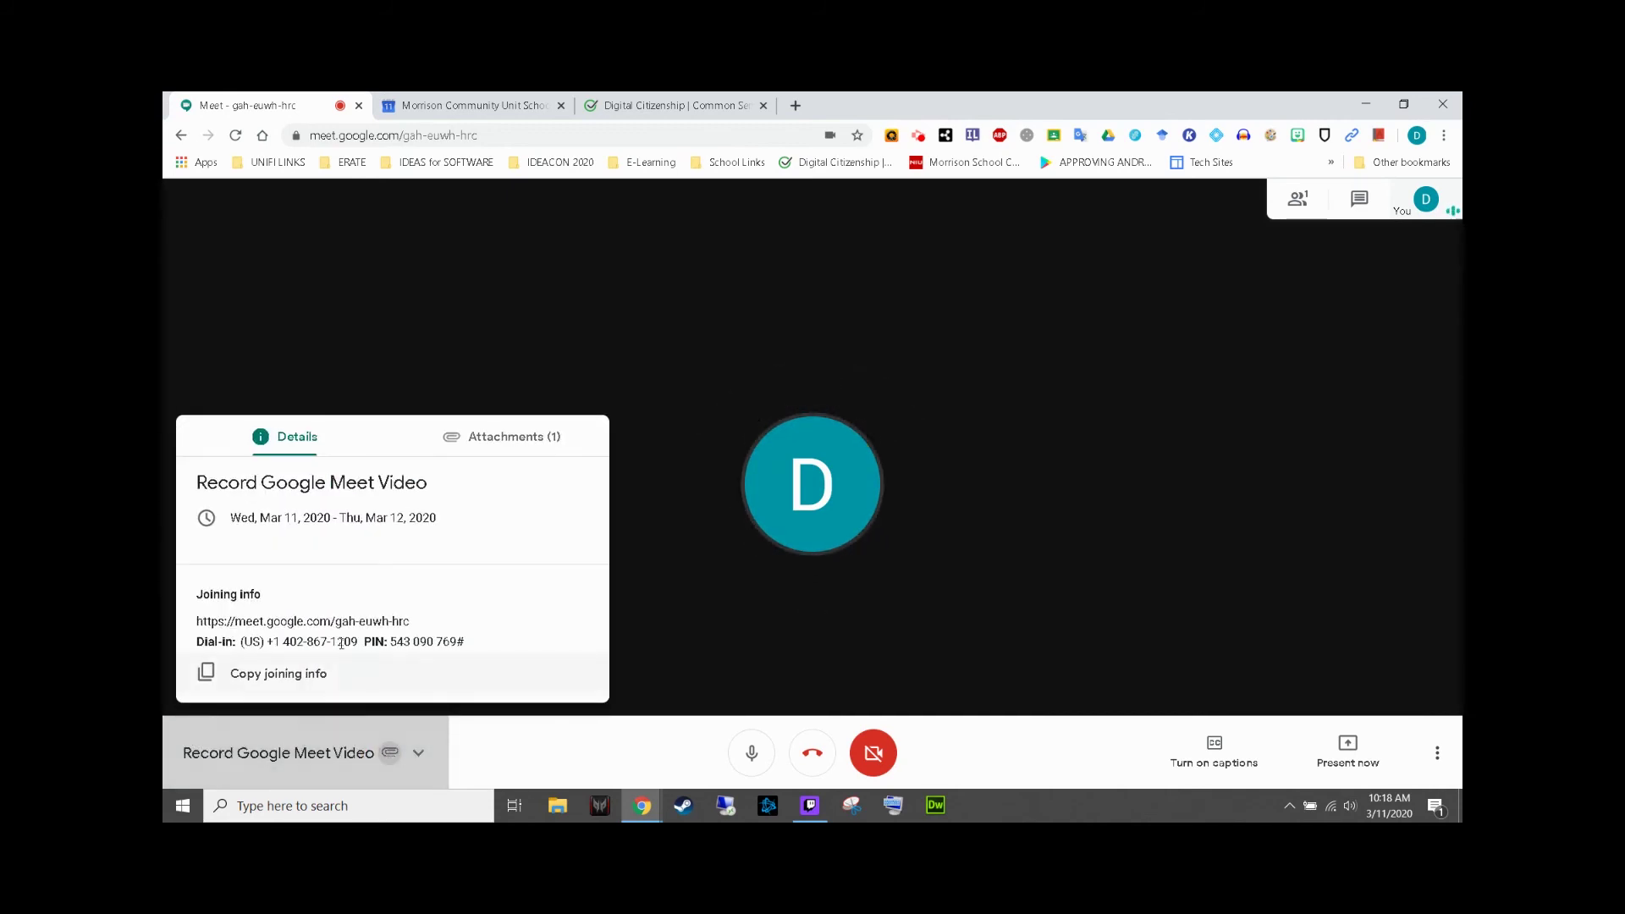
click(490, 436)
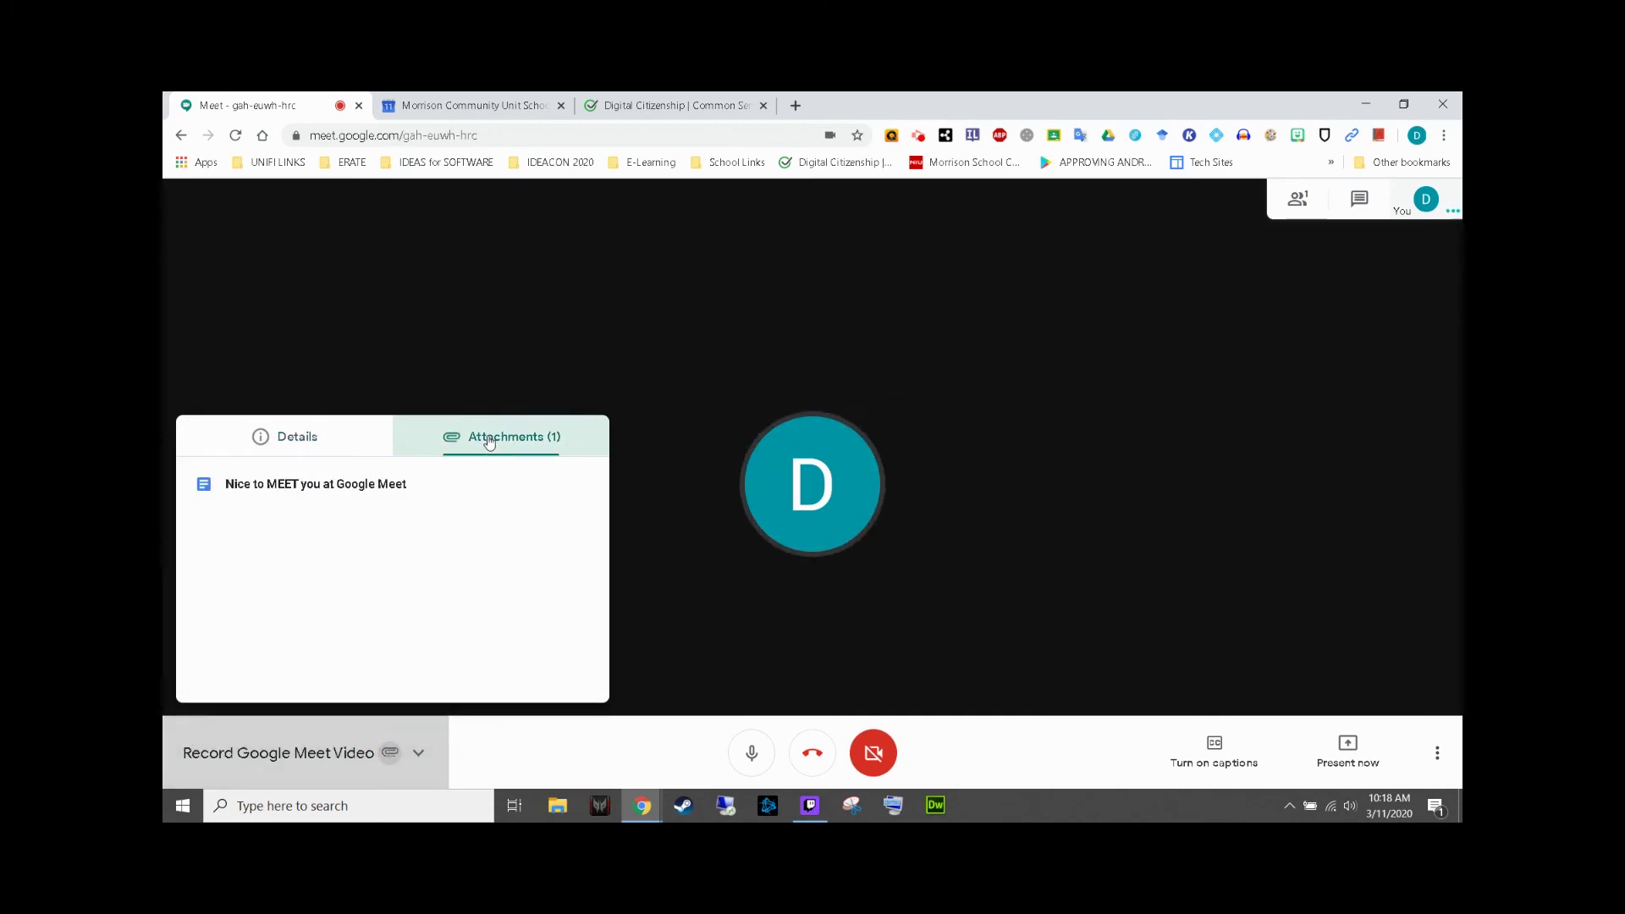
click(339, 484)
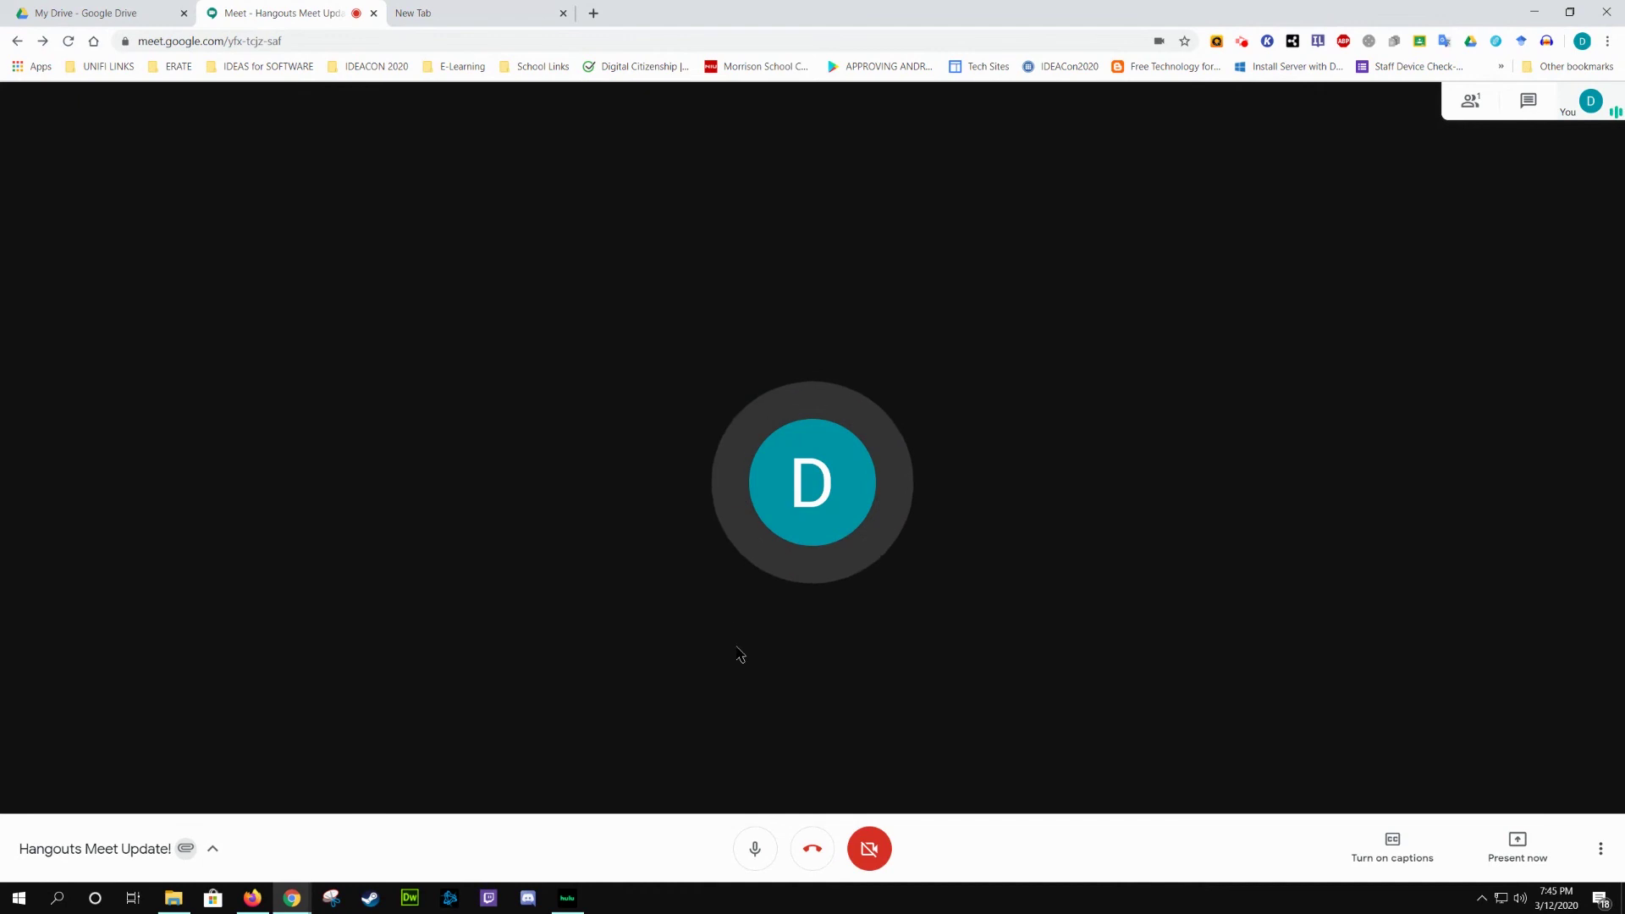
Start recording the Hangouts Meet Update! meeting and accept the consent notice
click(1600, 851)
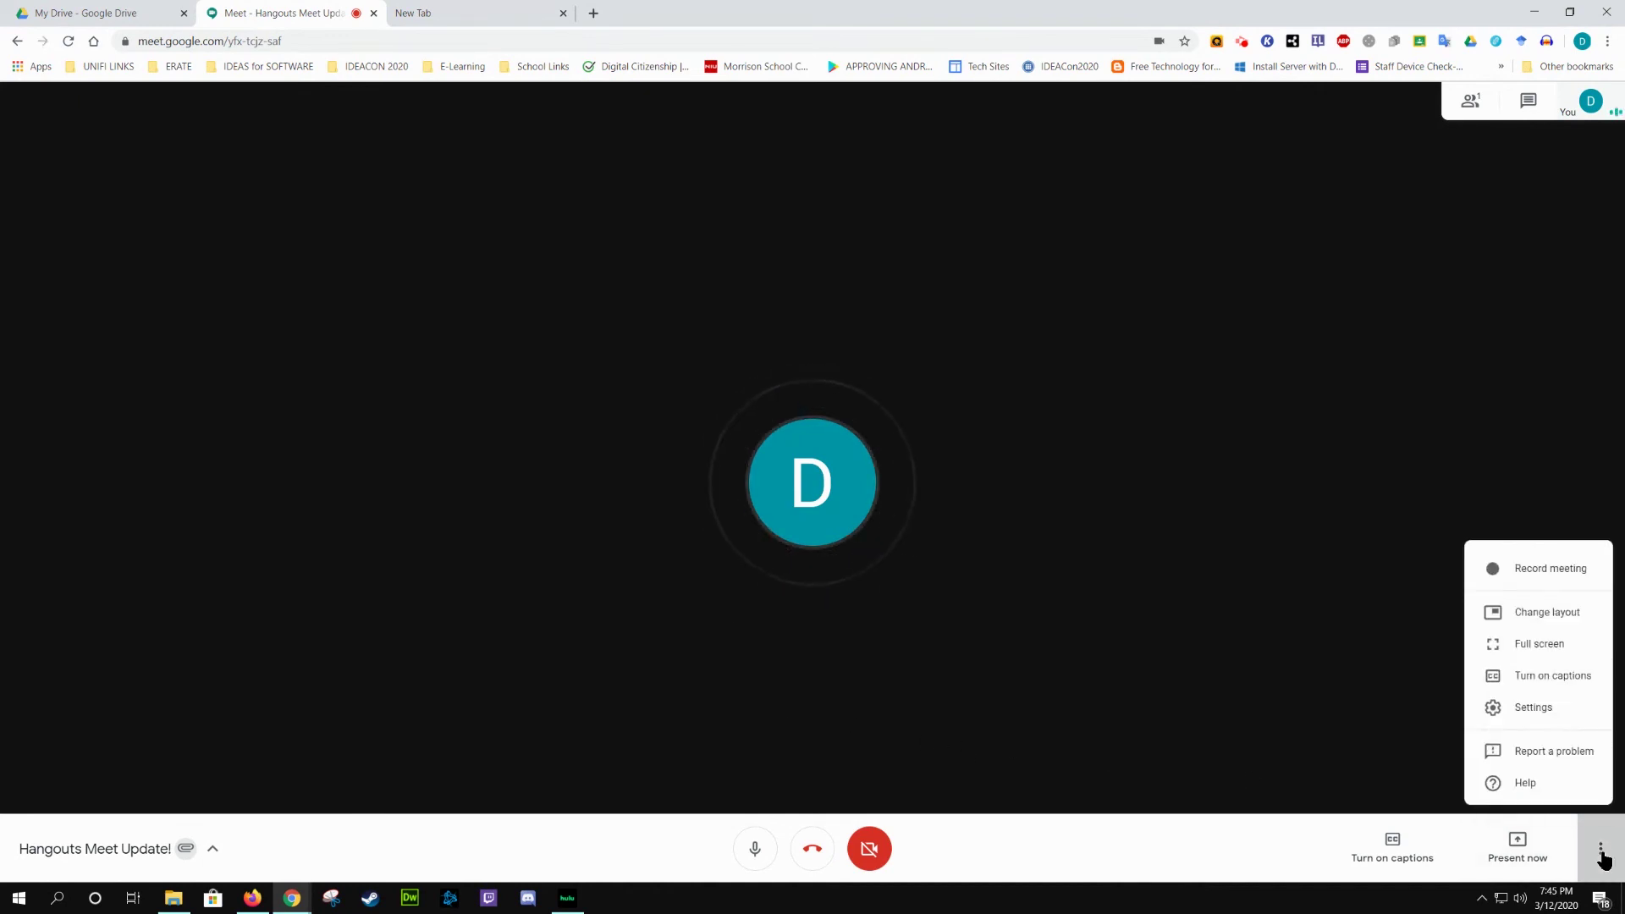
click(1541, 572)
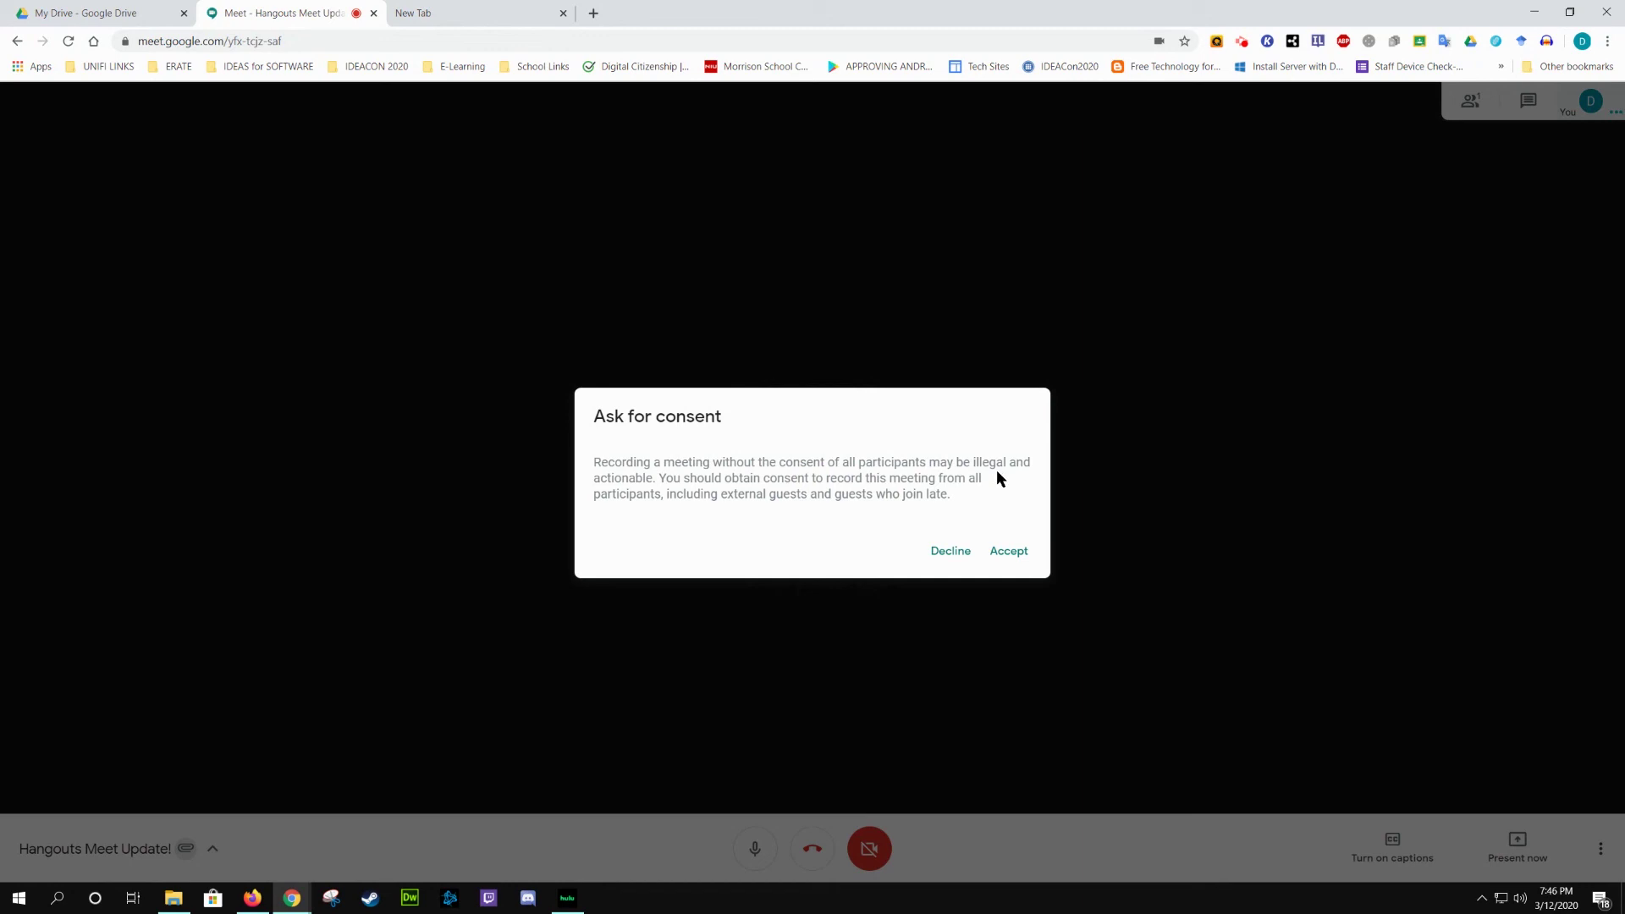
click(1015, 551)
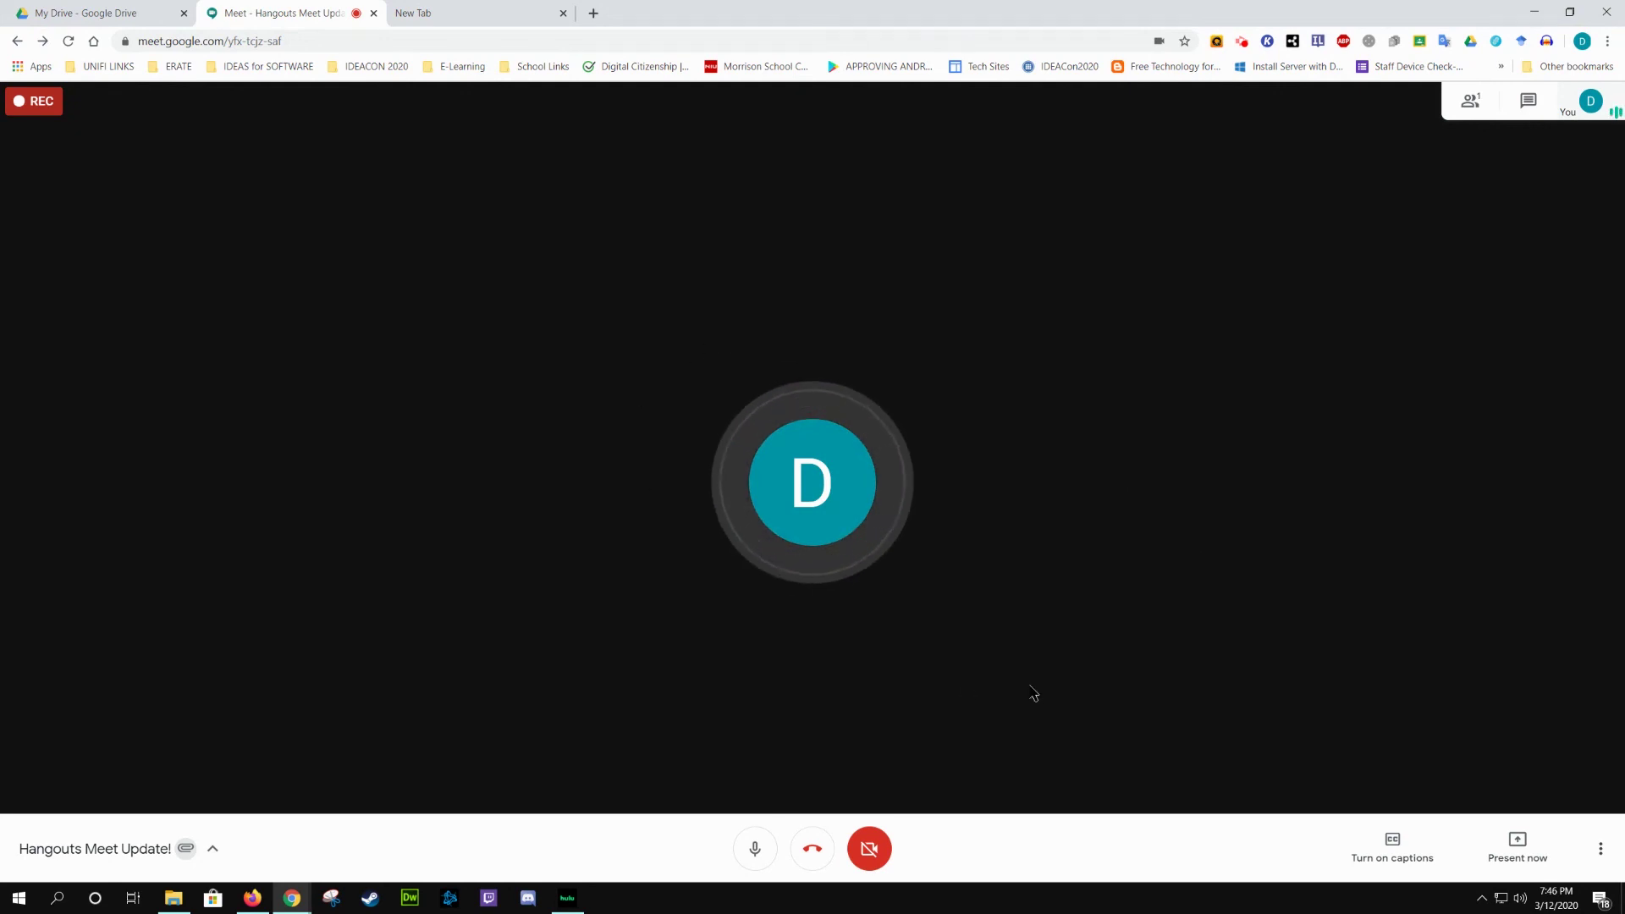
Stop recording the meeting and confirm ending the recording
click(1600, 850)
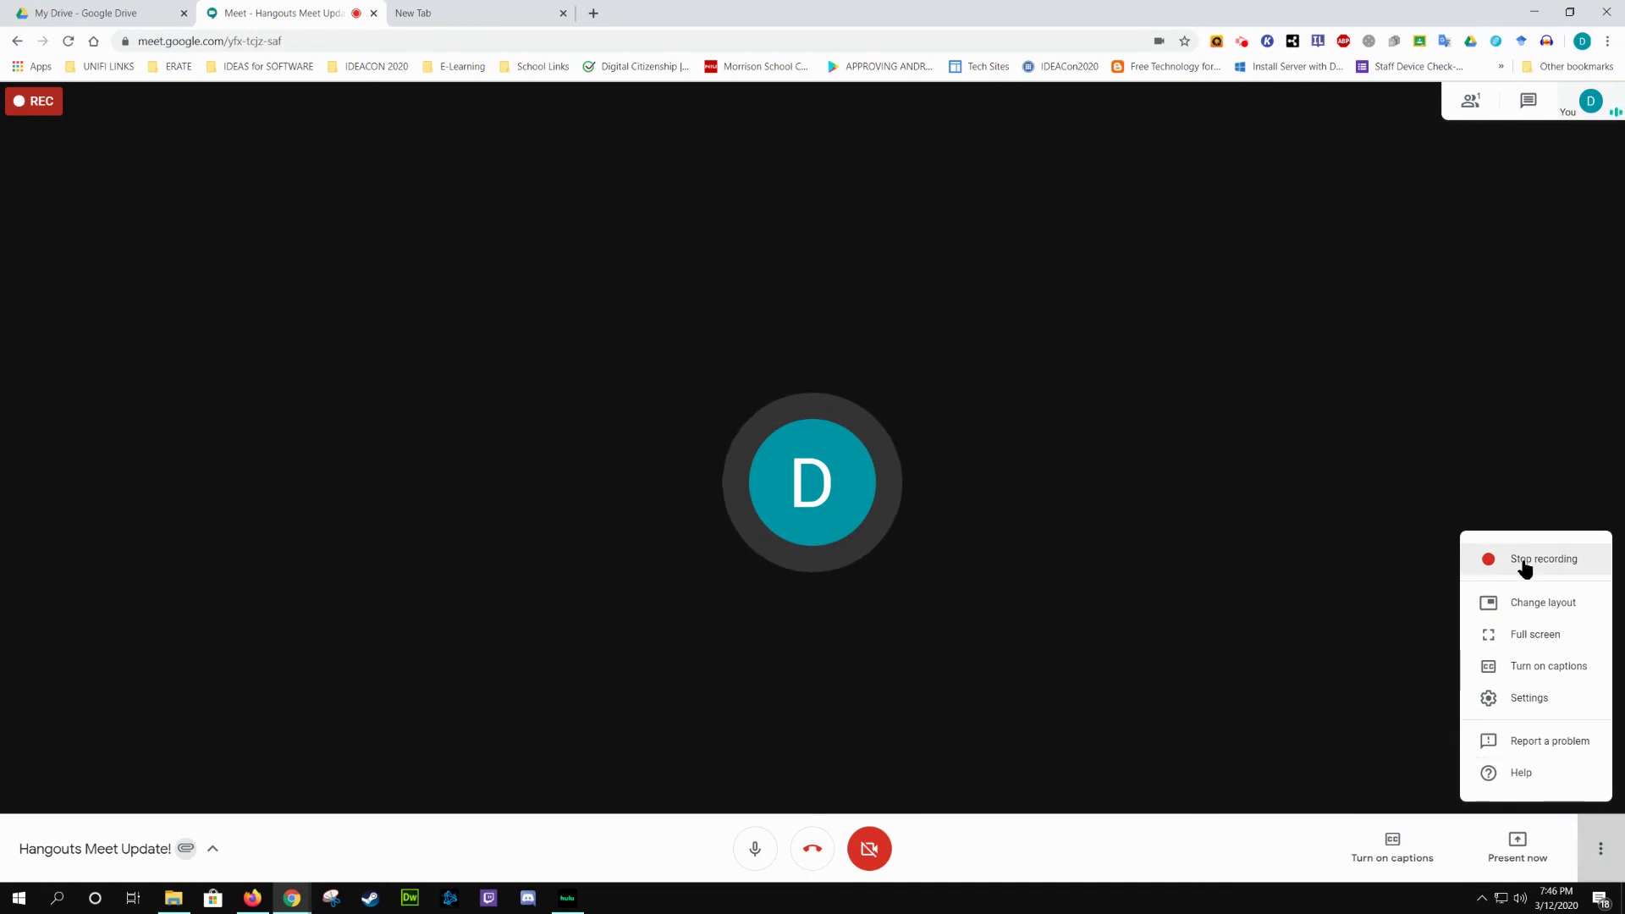
click(1525, 562)
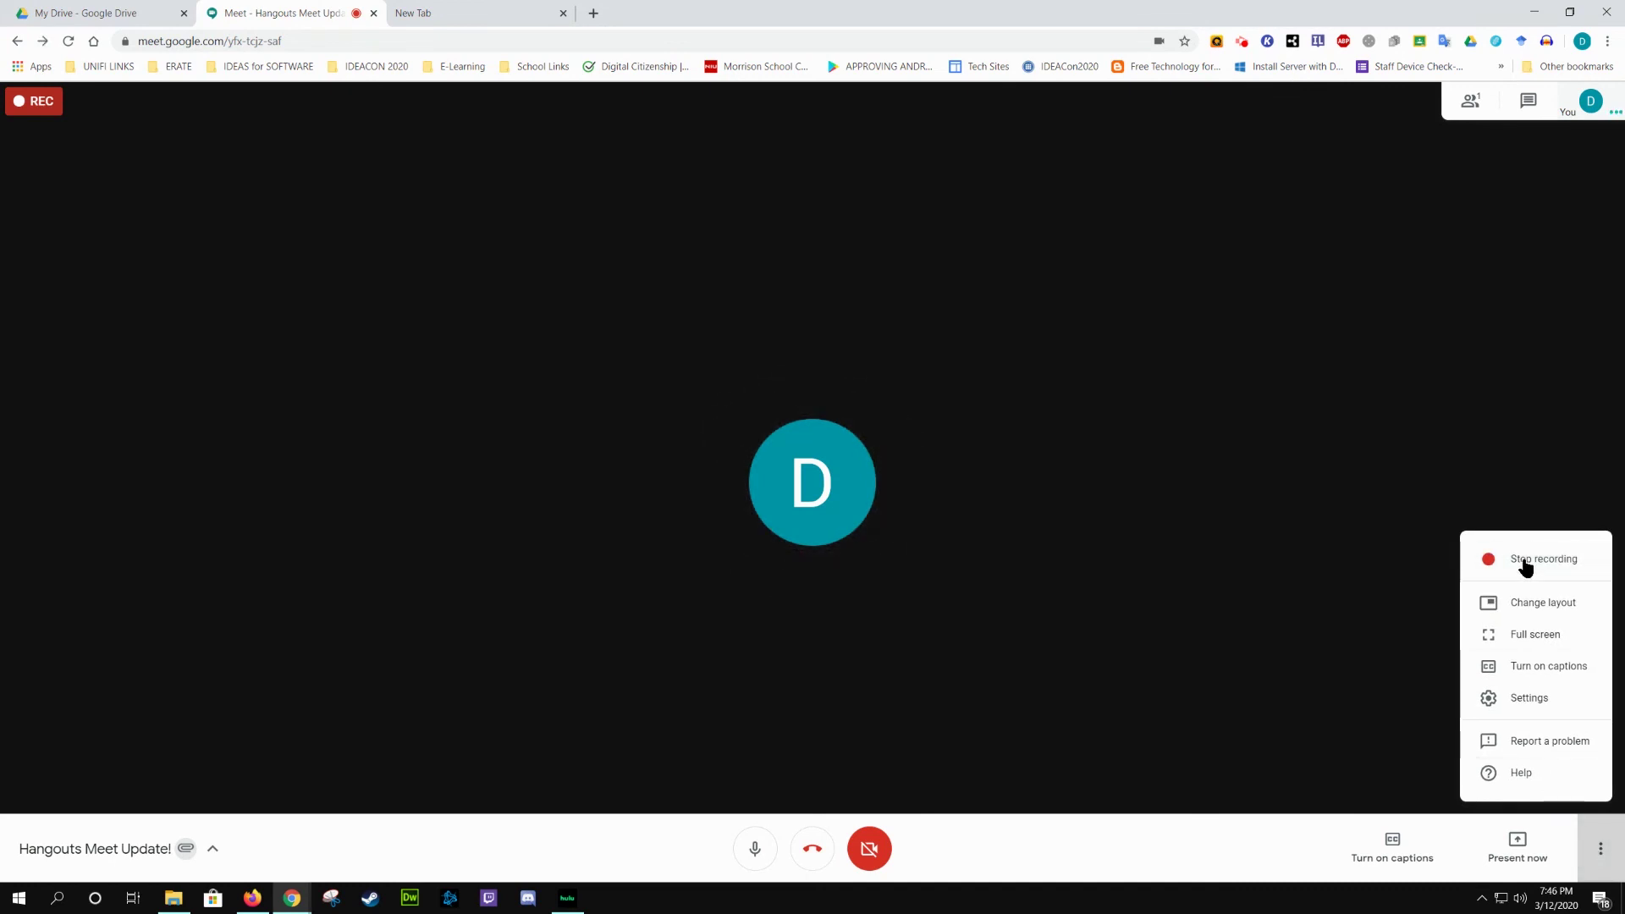
key(Return)
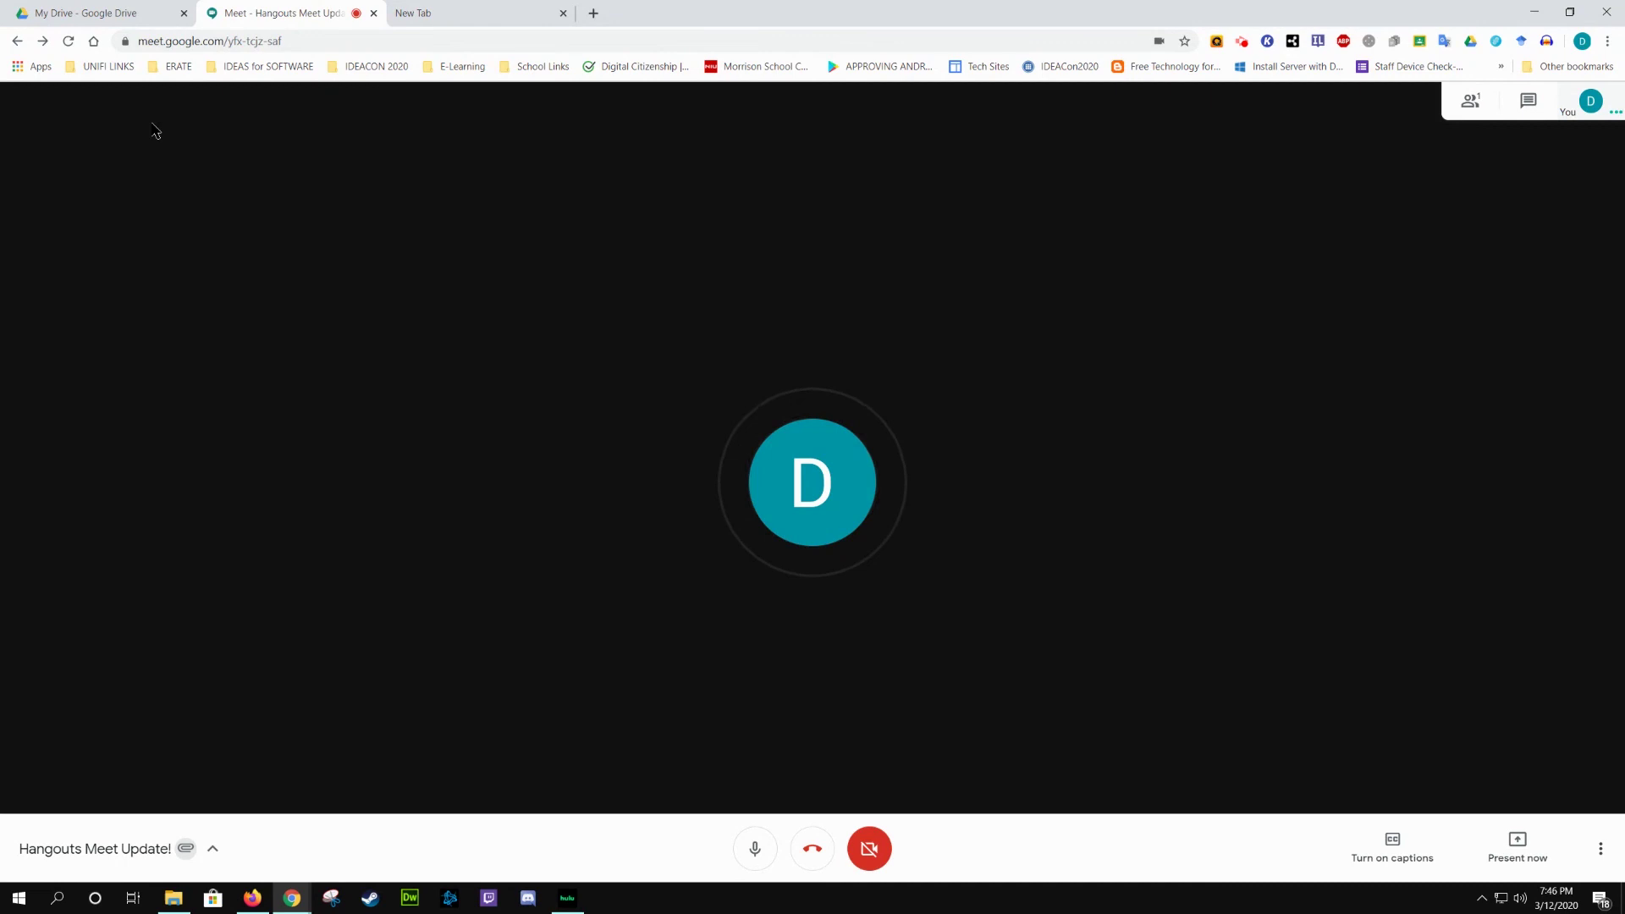
Switch to Google Drive and open the Meet Recordings folder in My Drive
click(88, 17)
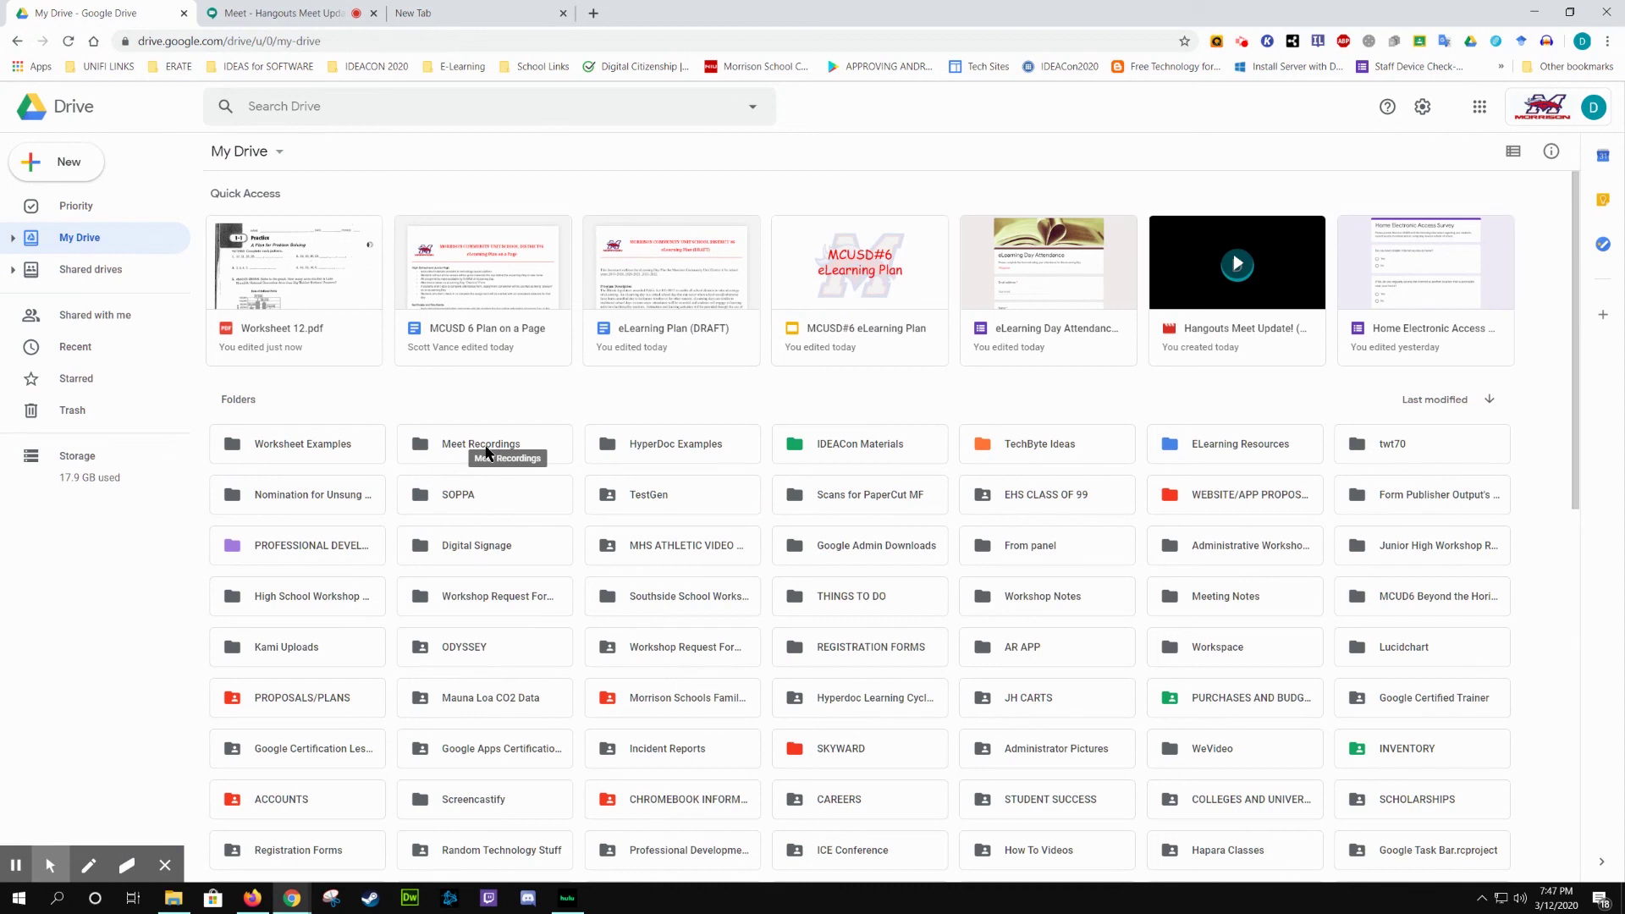
double_click(487, 453)
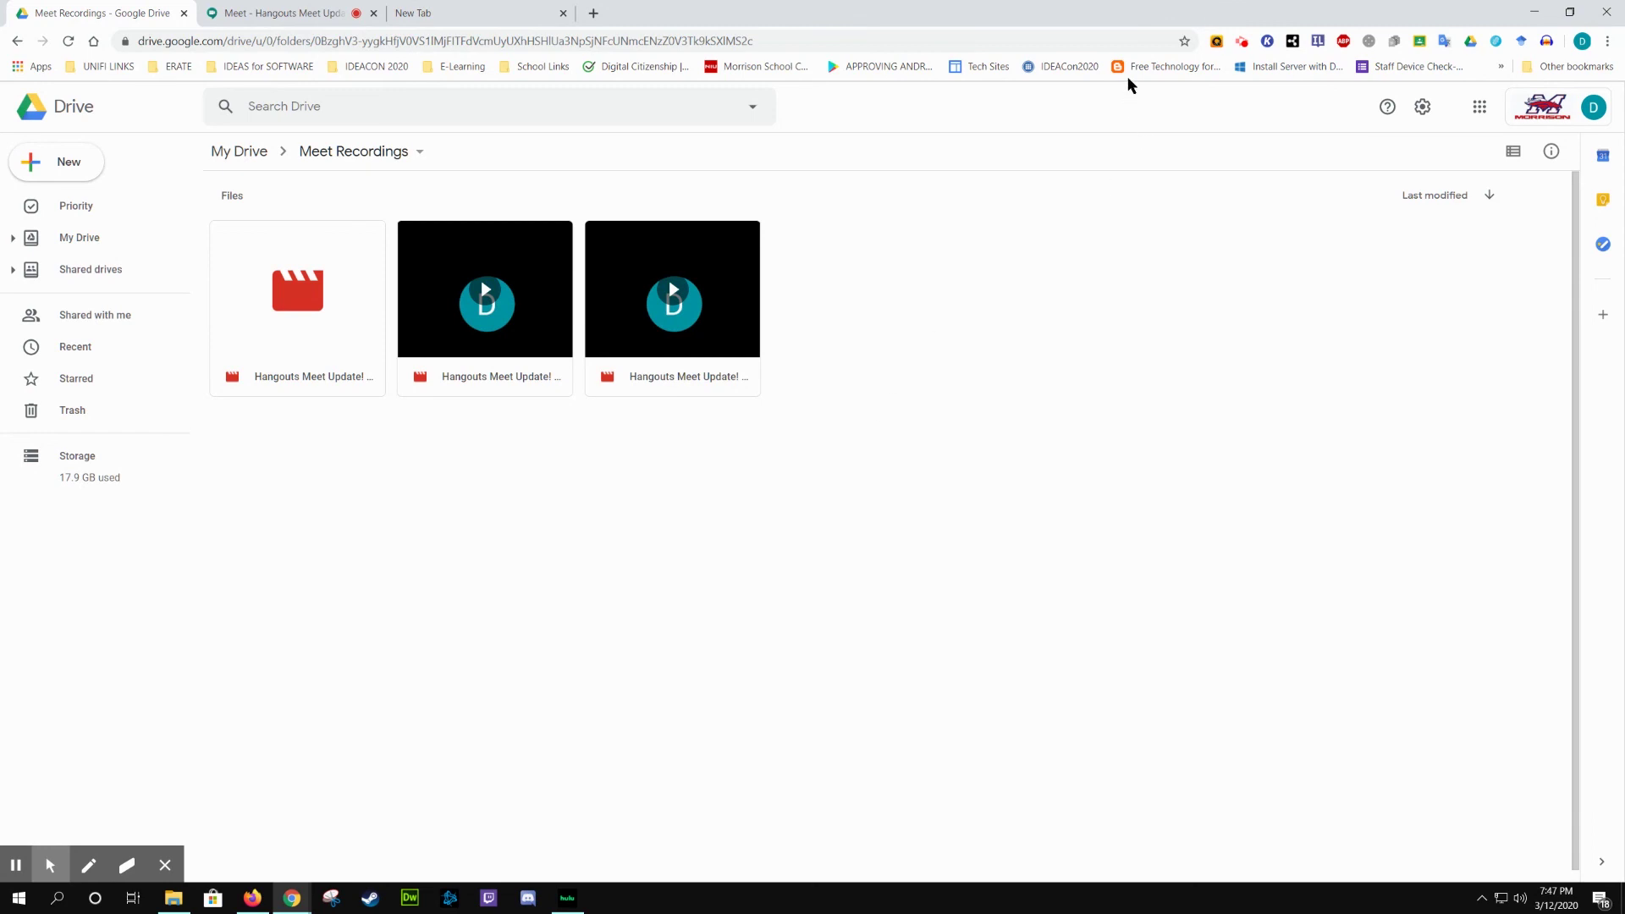
click(1241, 42)
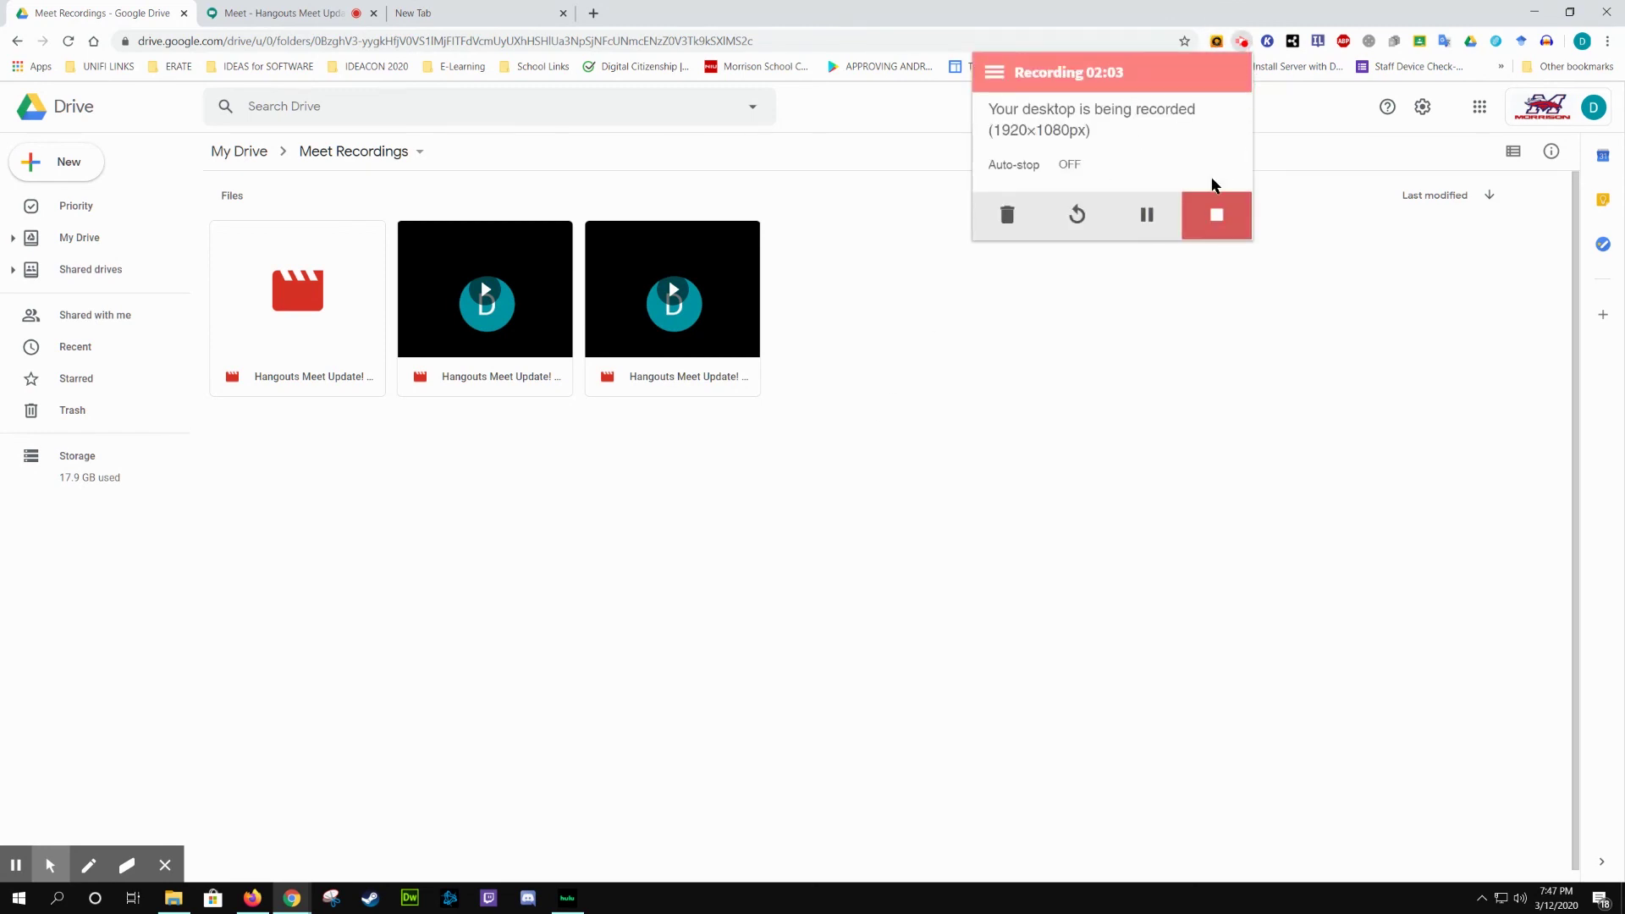
click(1221, 203)
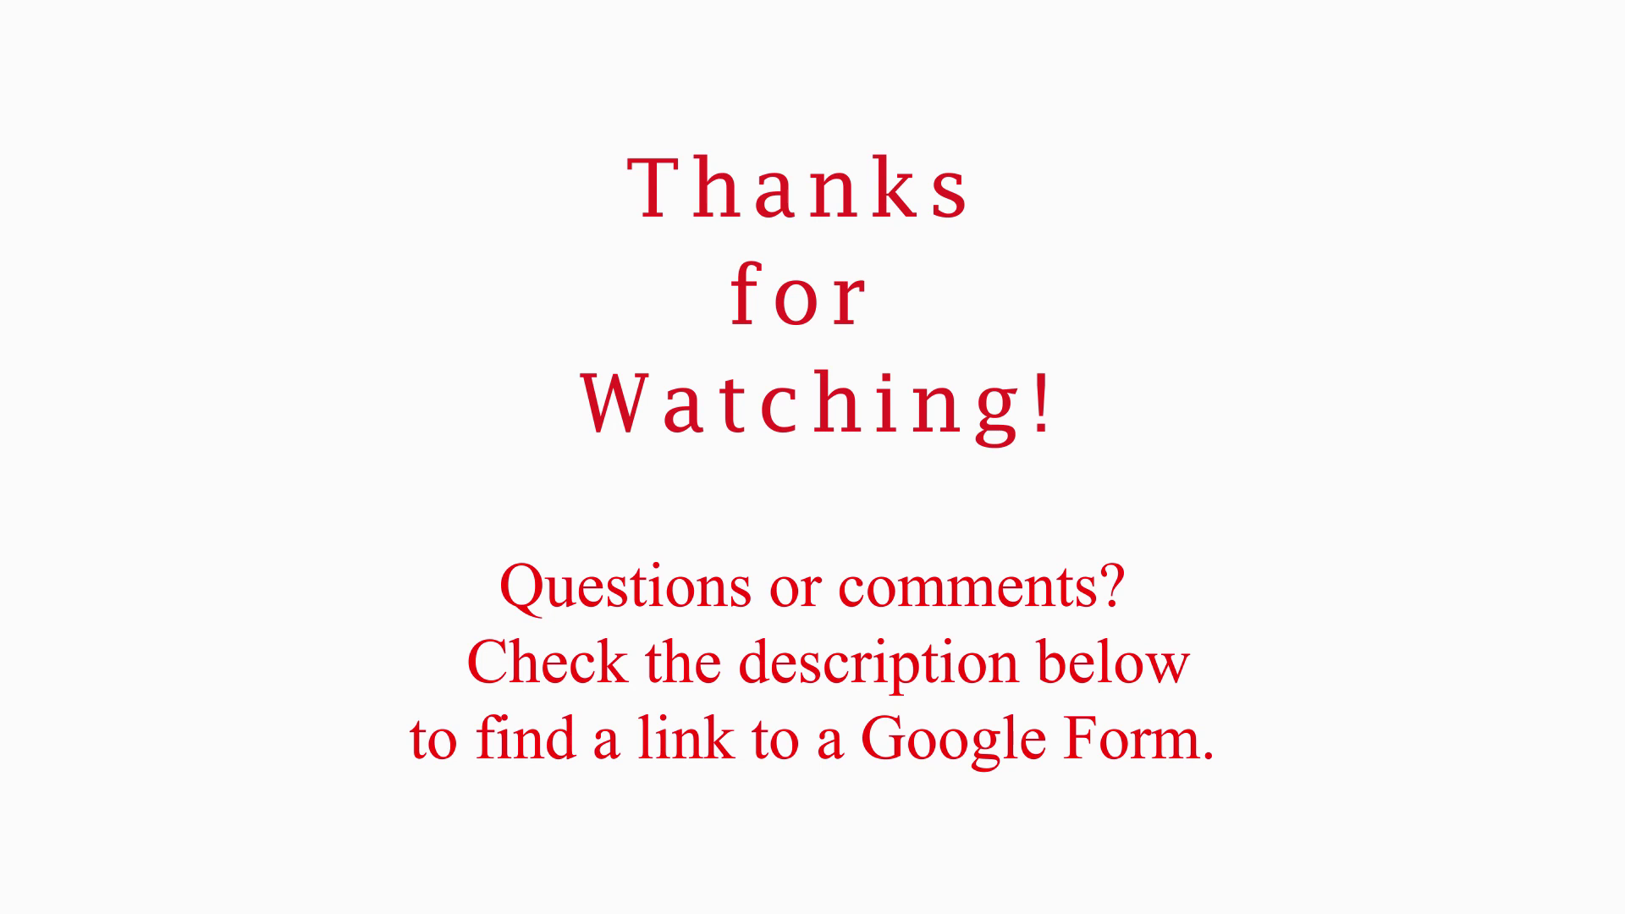